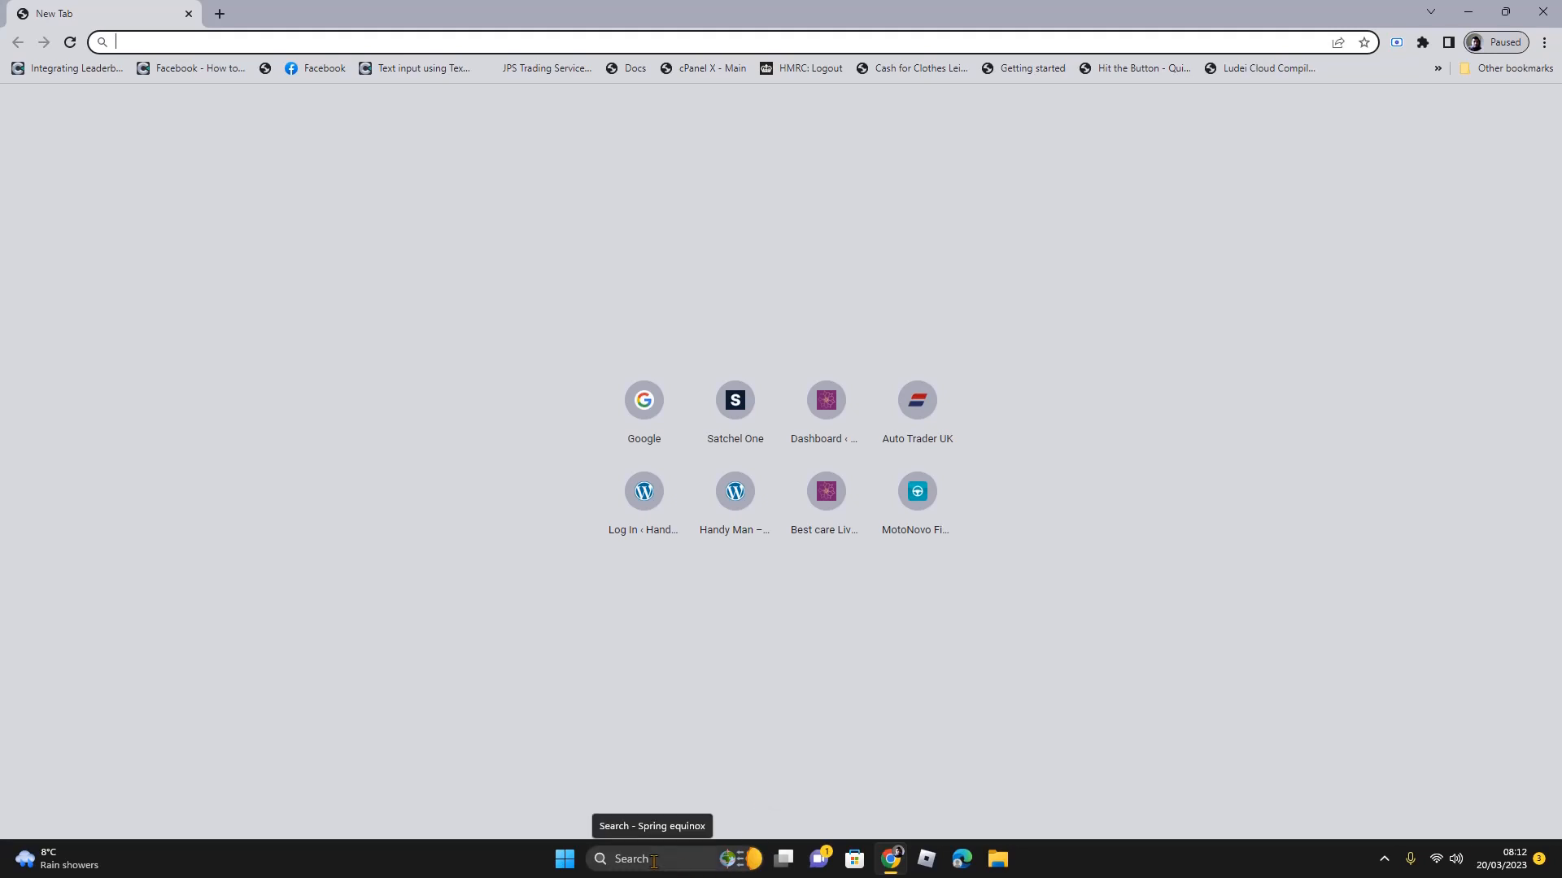
Search Windows for 'xampp' and launch the XAMPP Control Panel
left_click(653, 861)
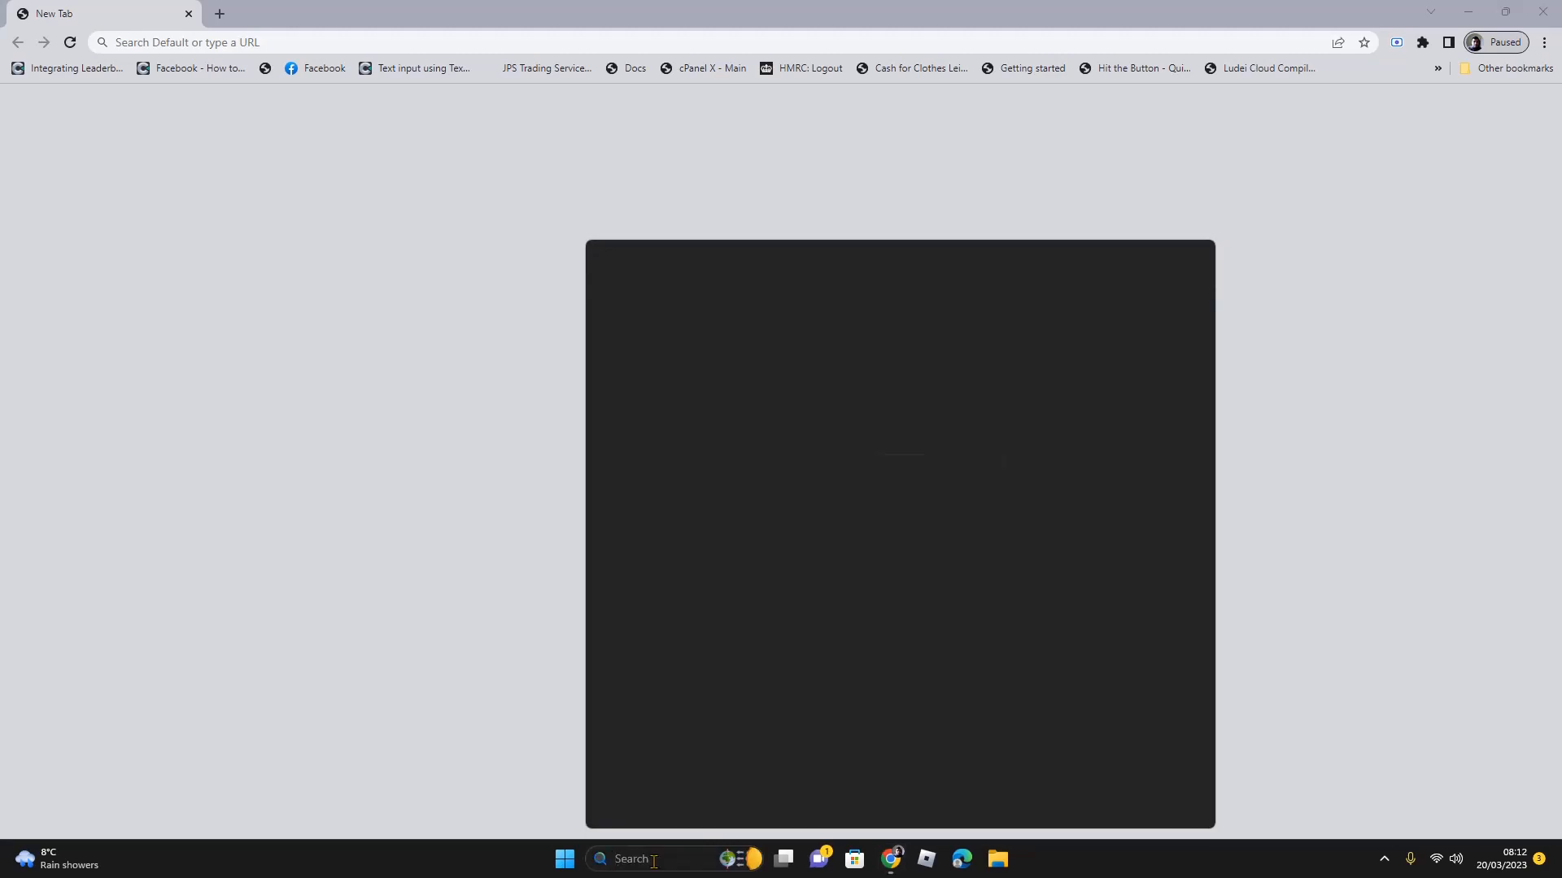
type("xa")
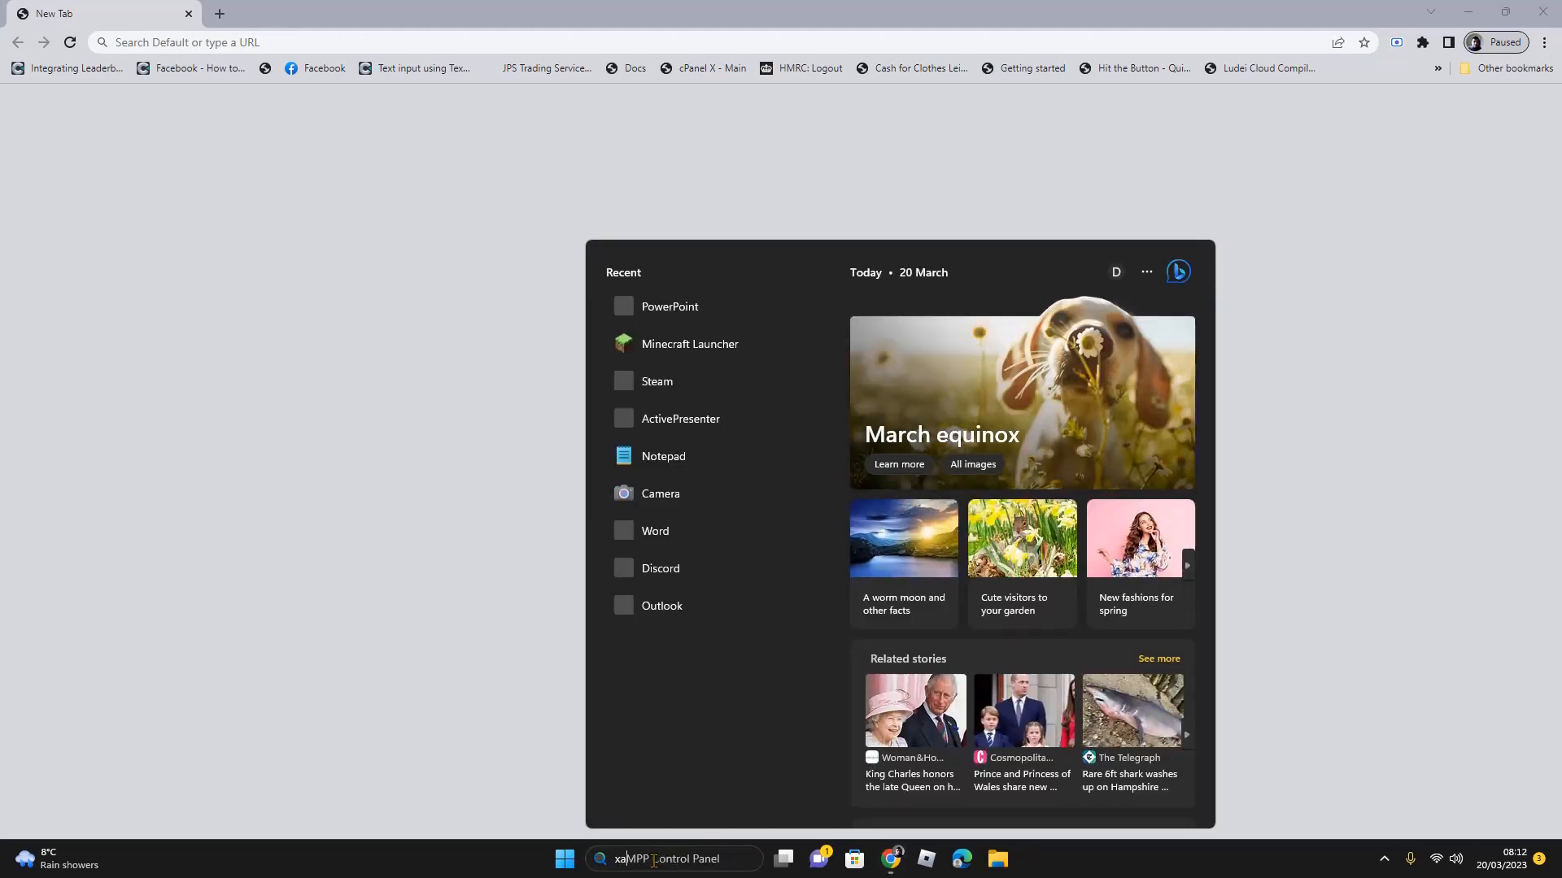
type("mpp")
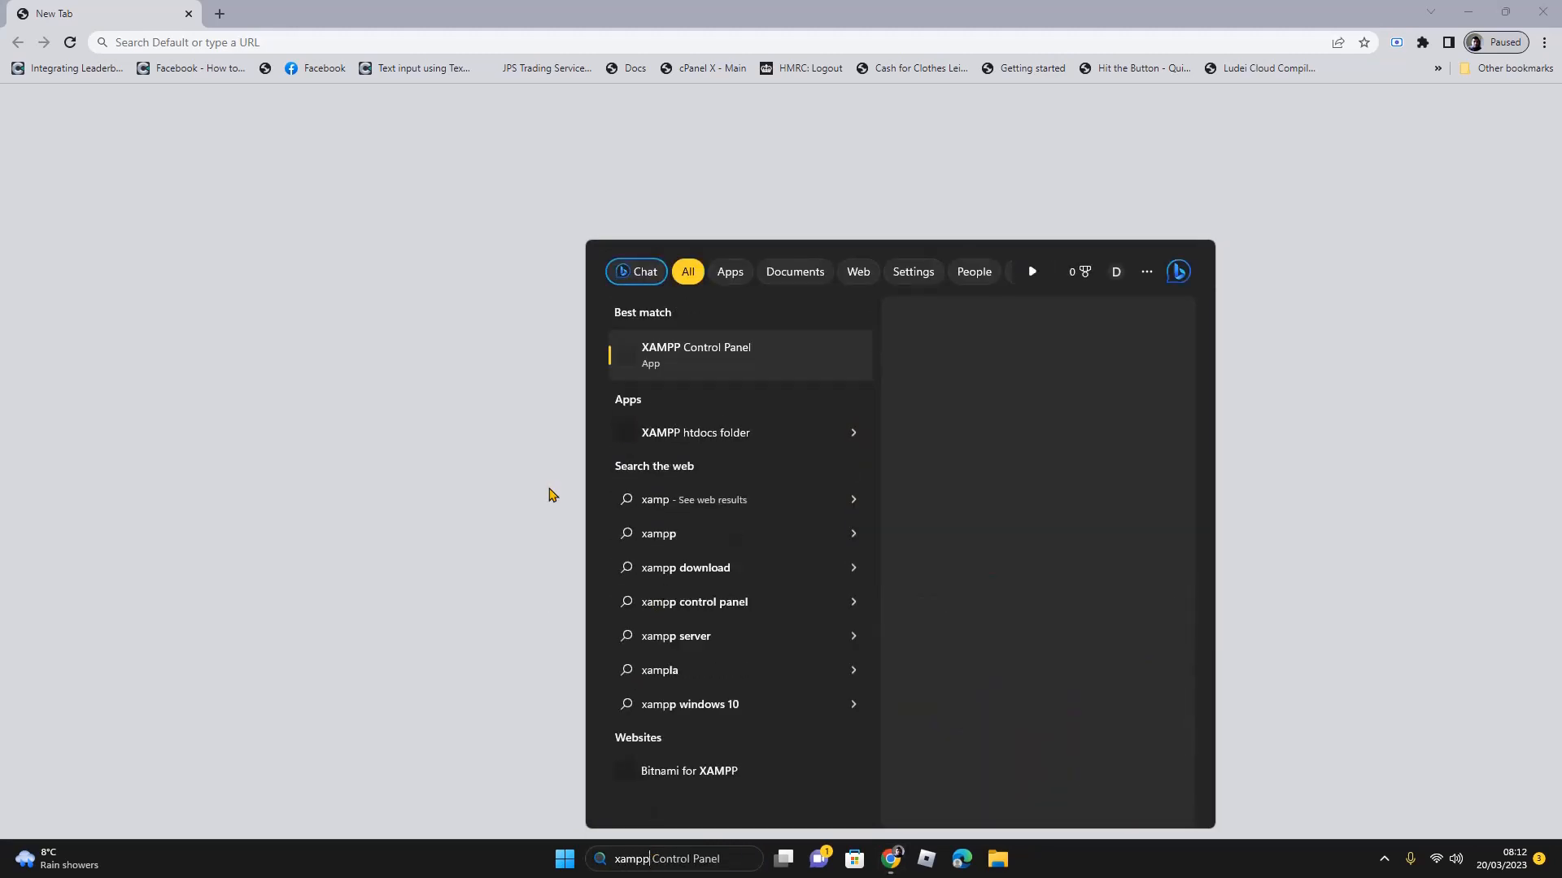
left_click(719, 356)
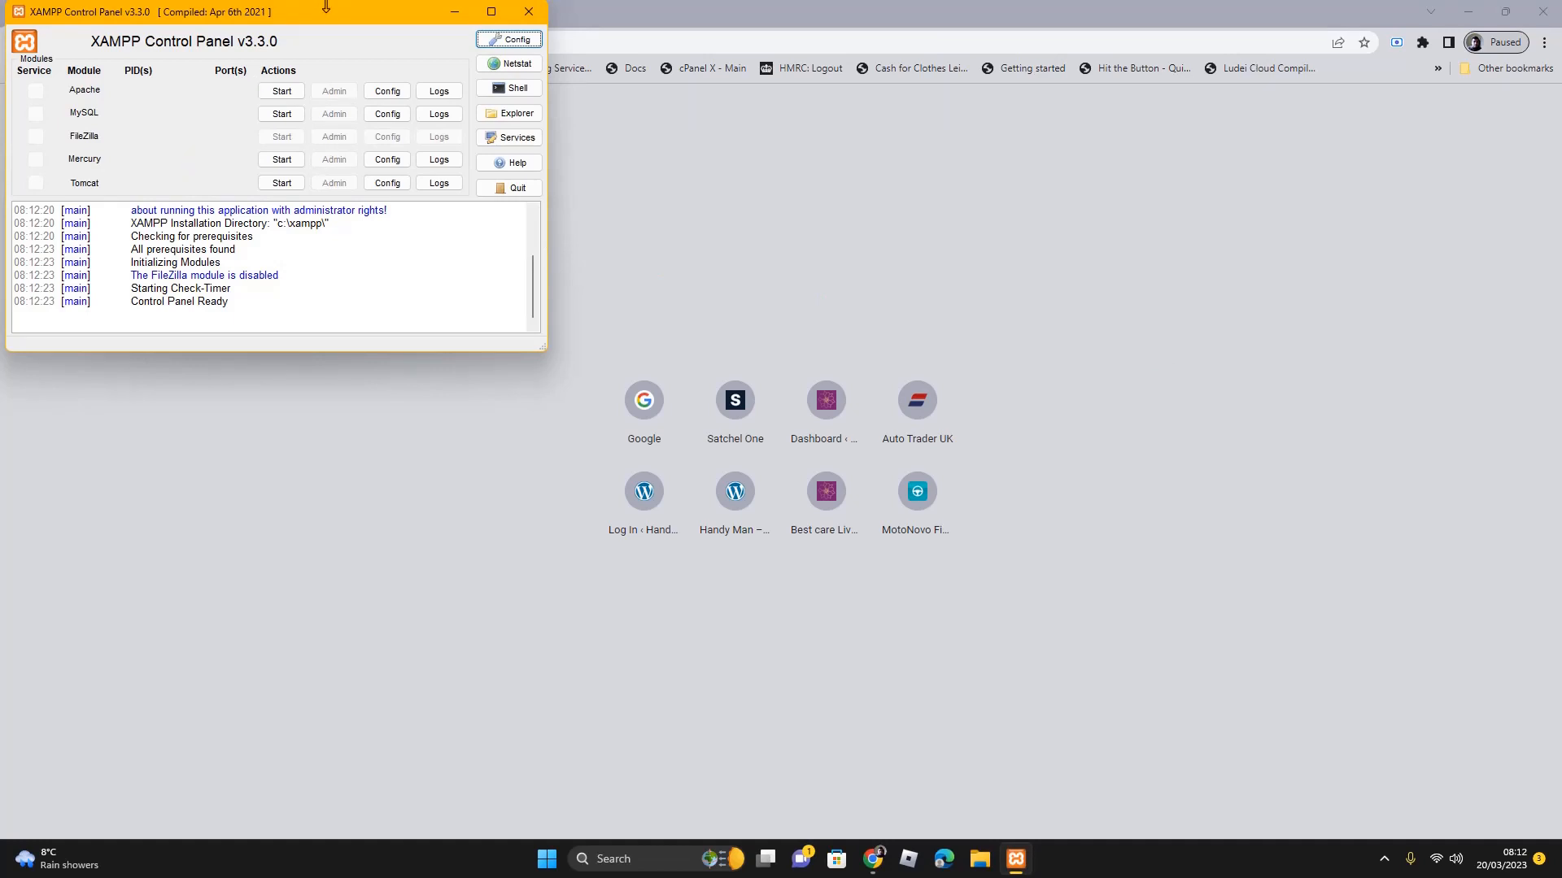
Centre the XAMPP window, start Apache and MySQL, and open Apache's admin dashboard
left_click_drag(325, 10, 500, 153)
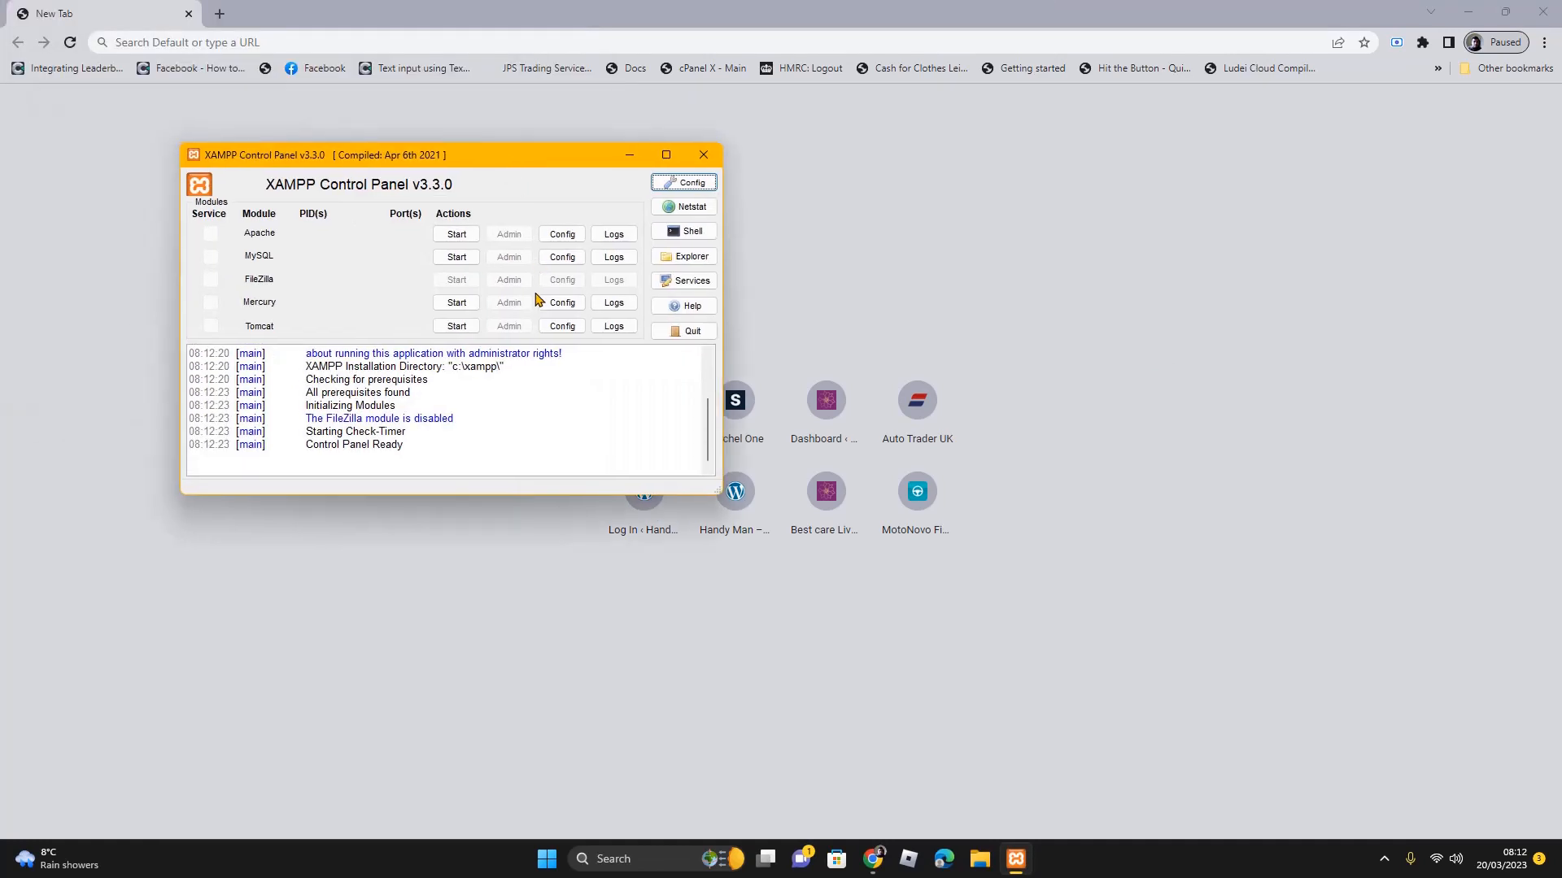
left_click(453, 238)
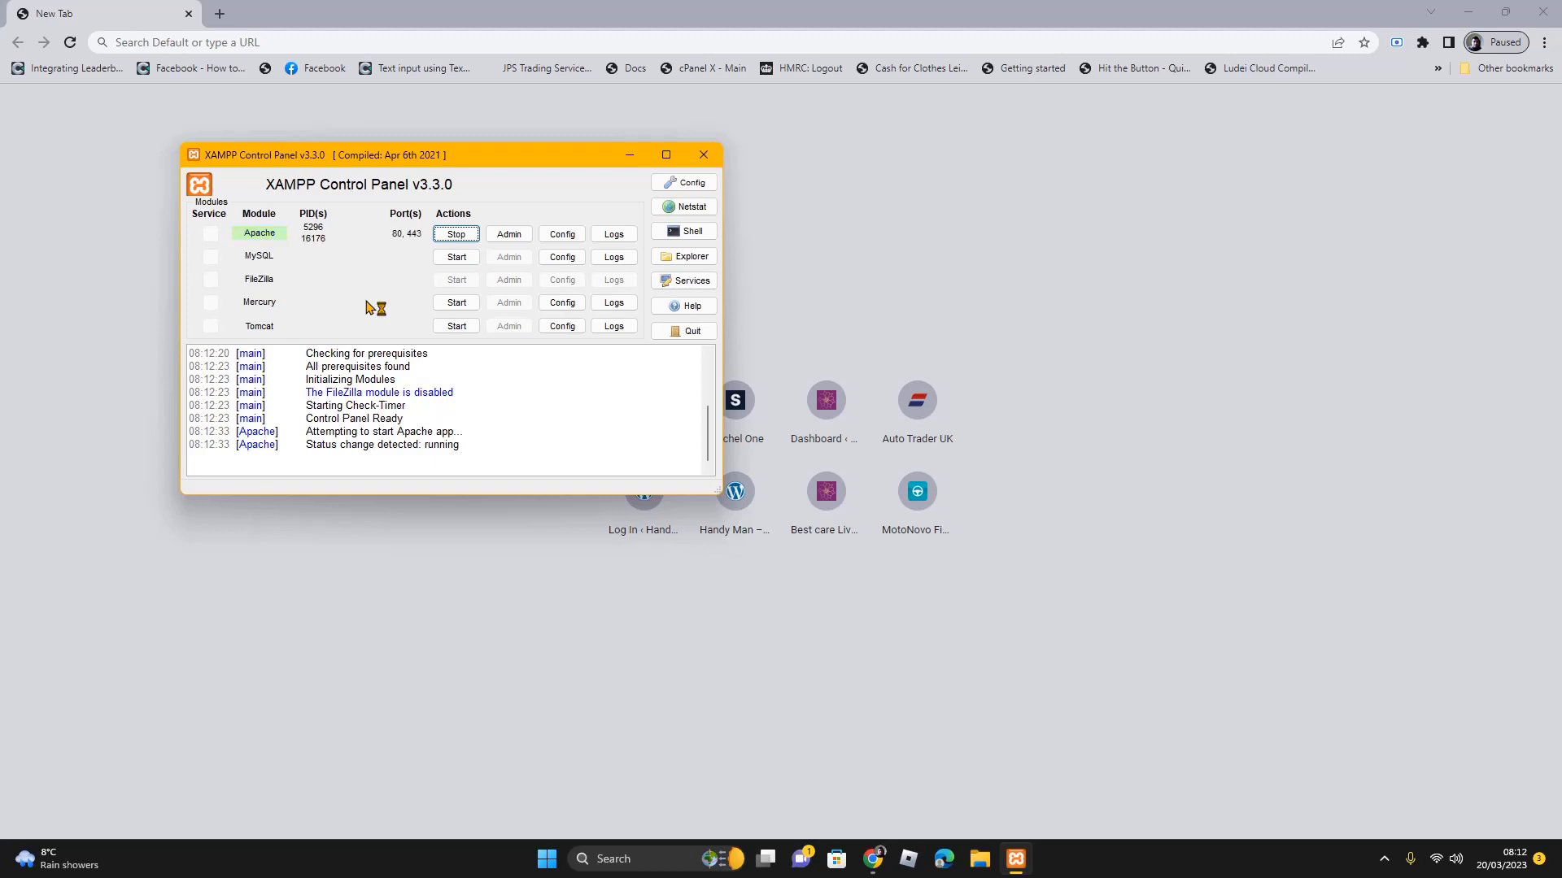
left_click(457, 260)
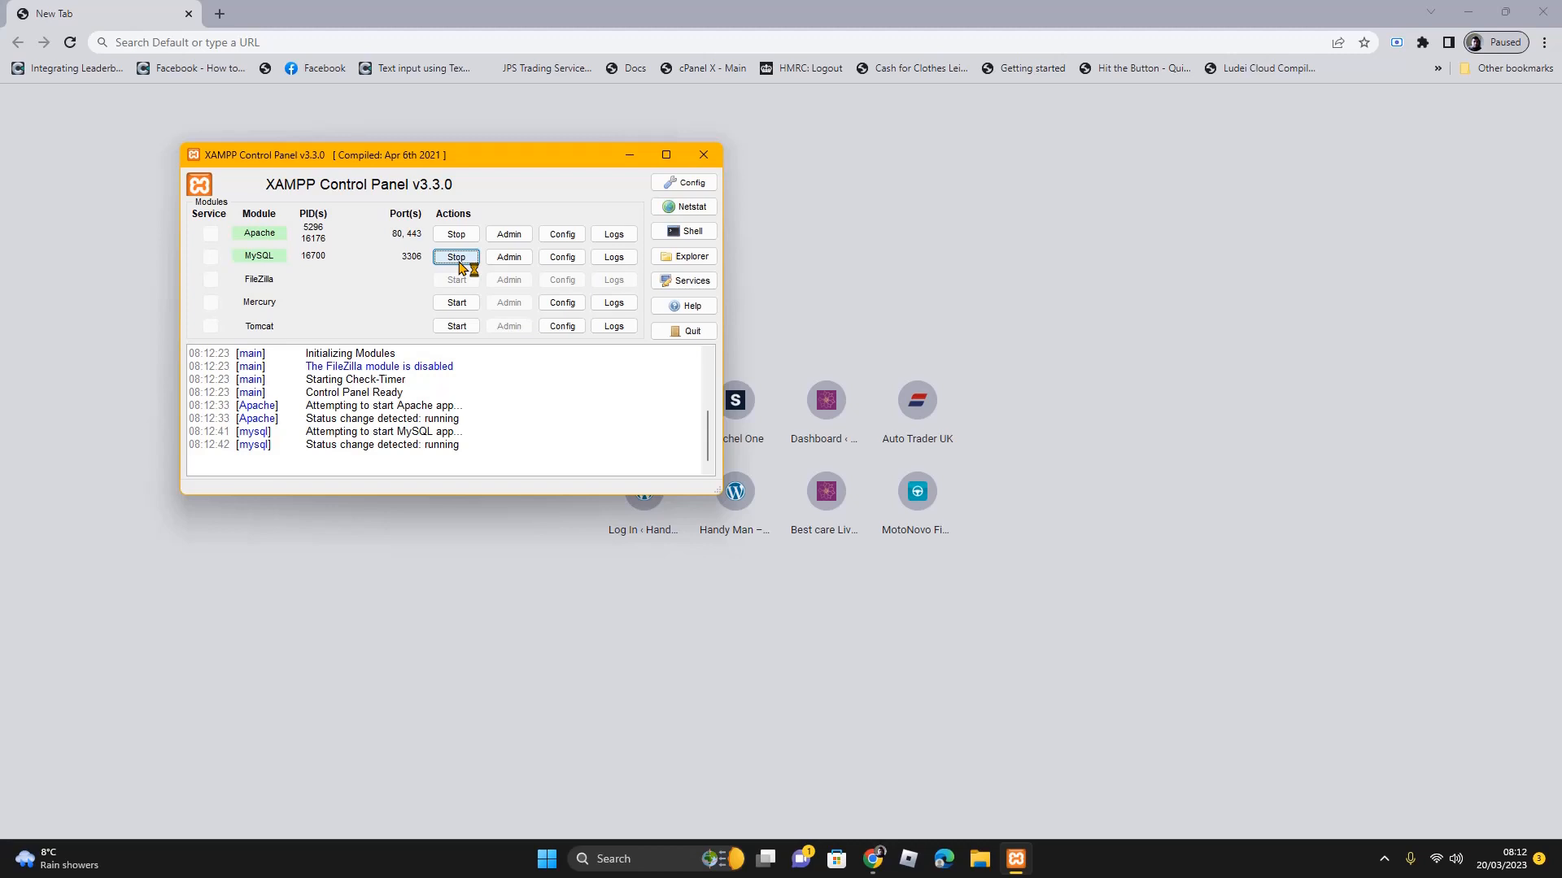
left_click(516, 236)
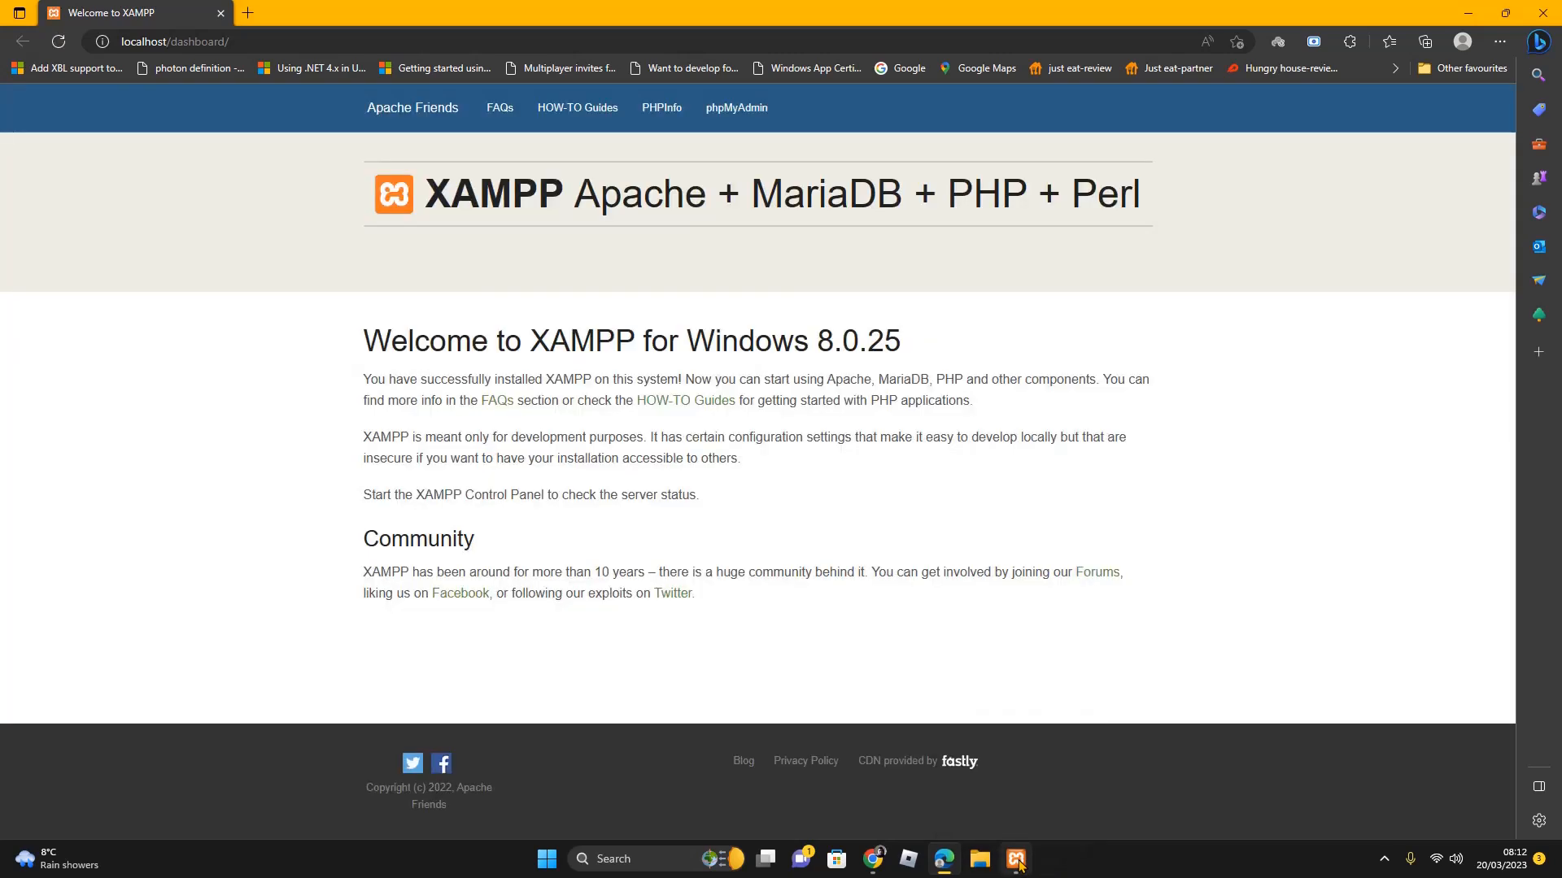
Minimize the XAMPP Control Panel and open phpMyAdmin from the dashboard header
left_click(1018, 860)
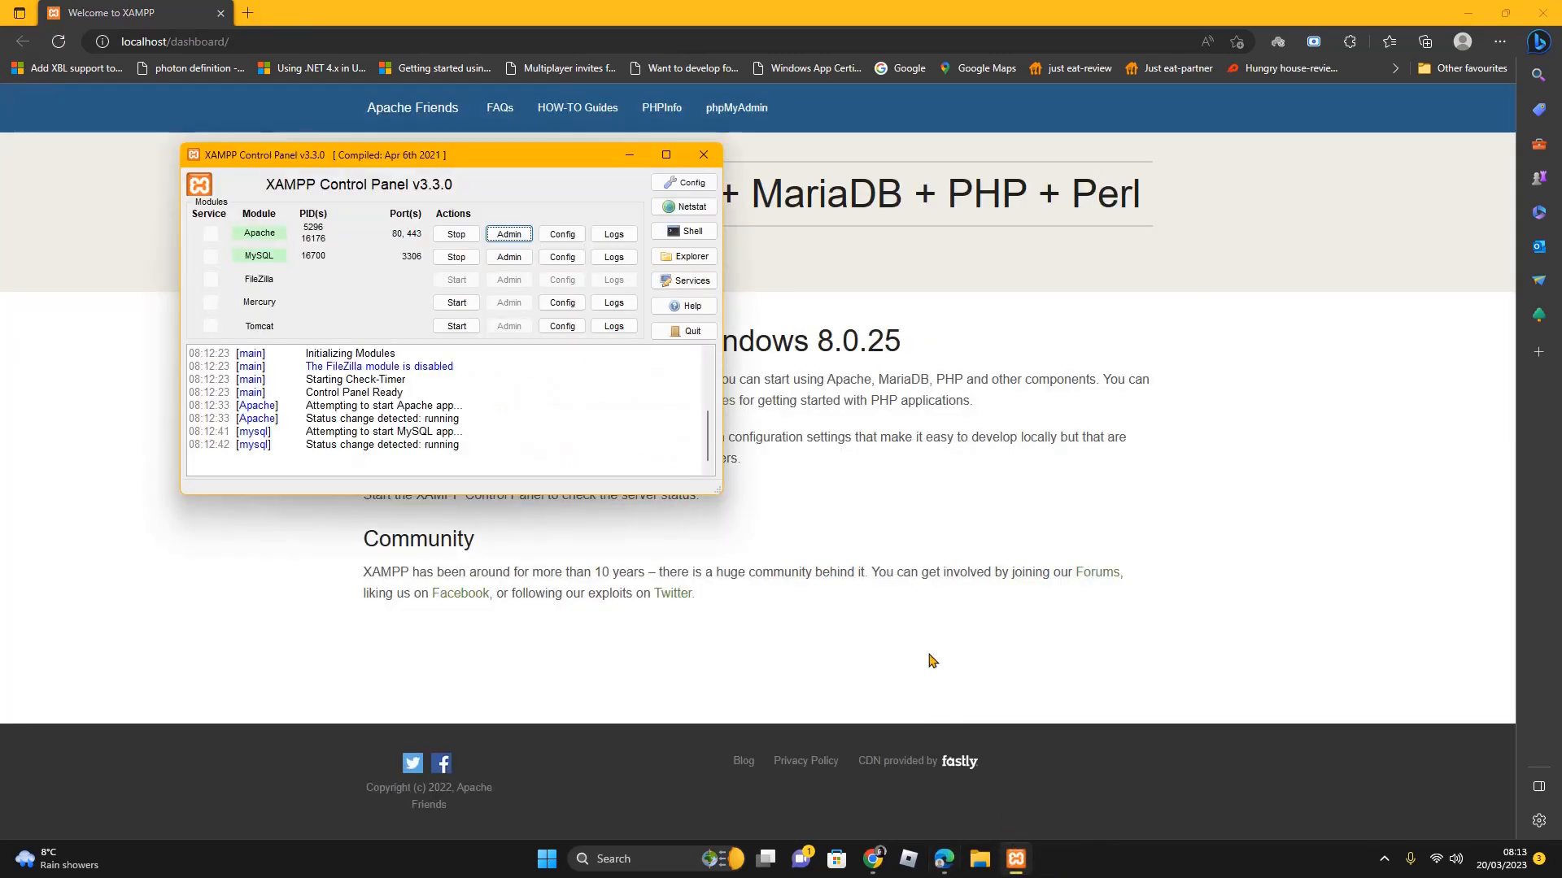
left_click(625, 157)
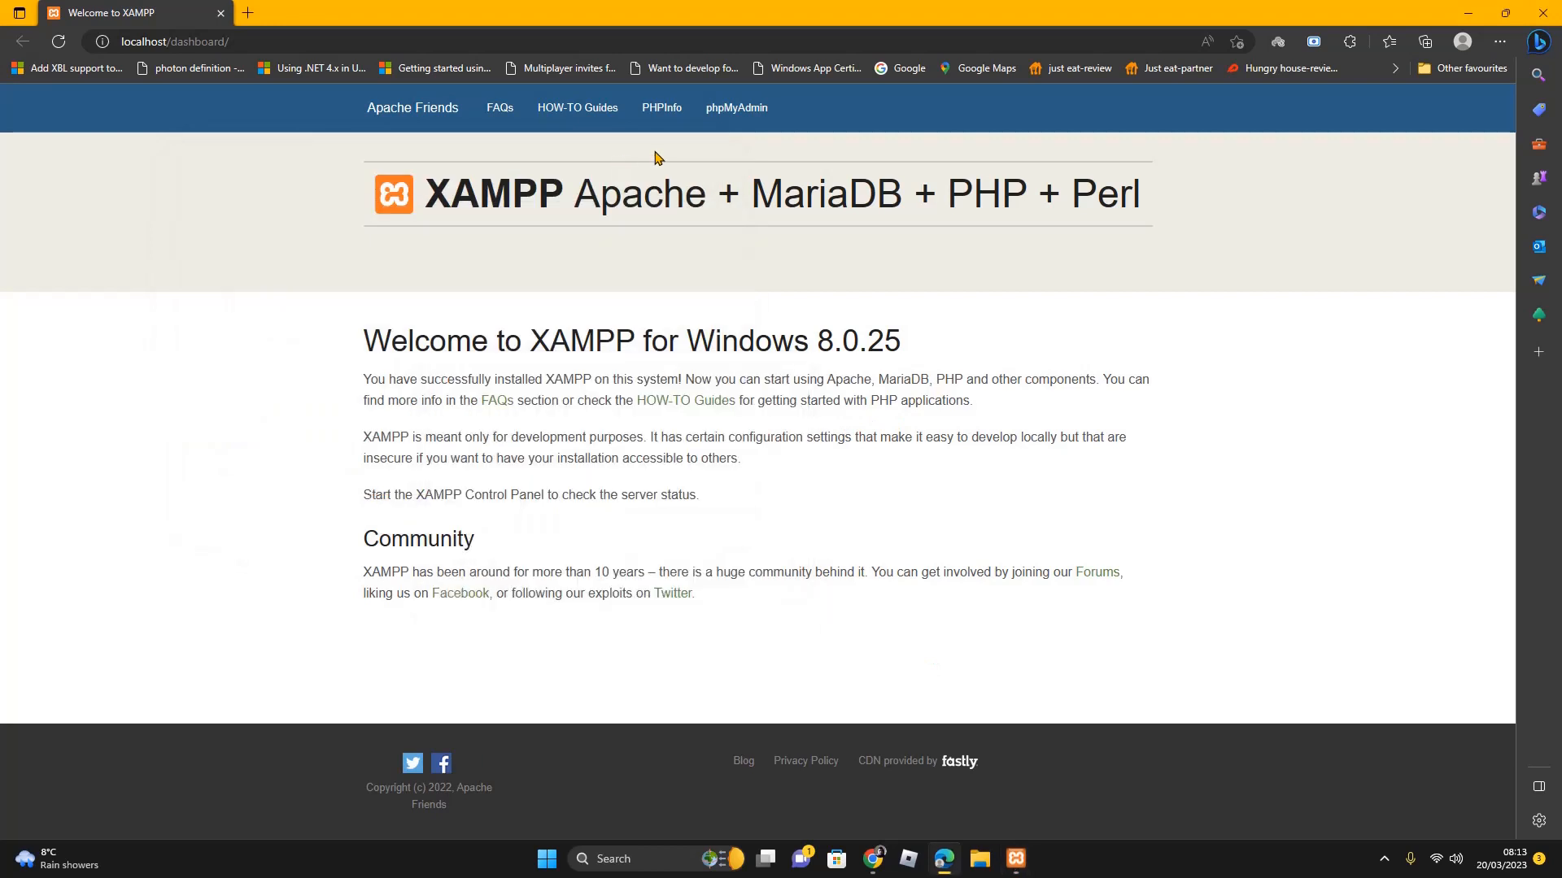
left_click(735, 121)
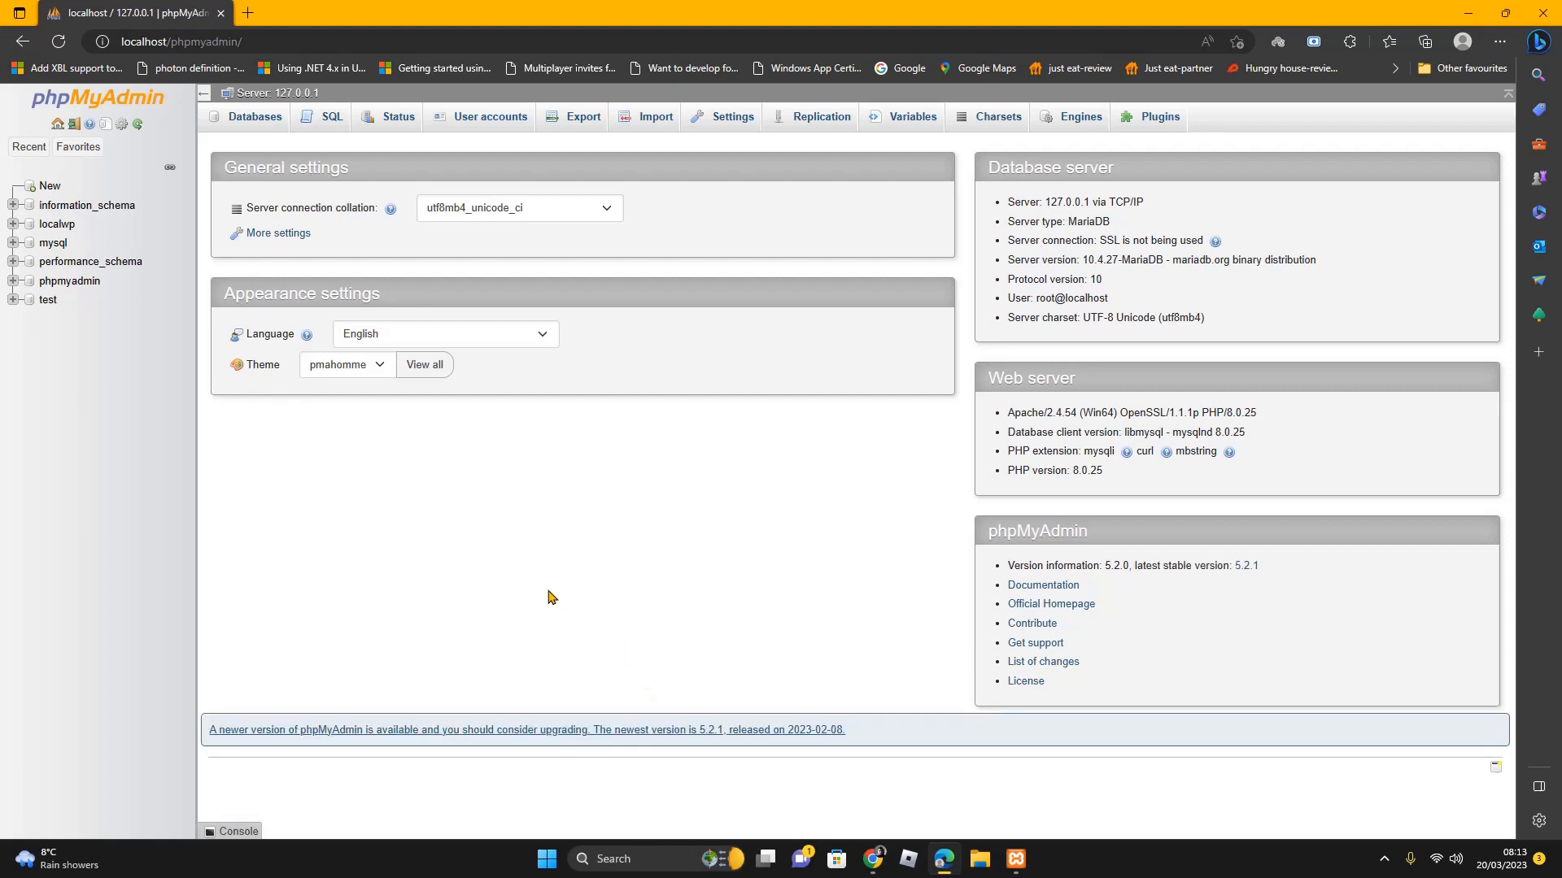
Create an empty database named wpreact, then return to the phpMyAdmin home page
left_click(252, 120)
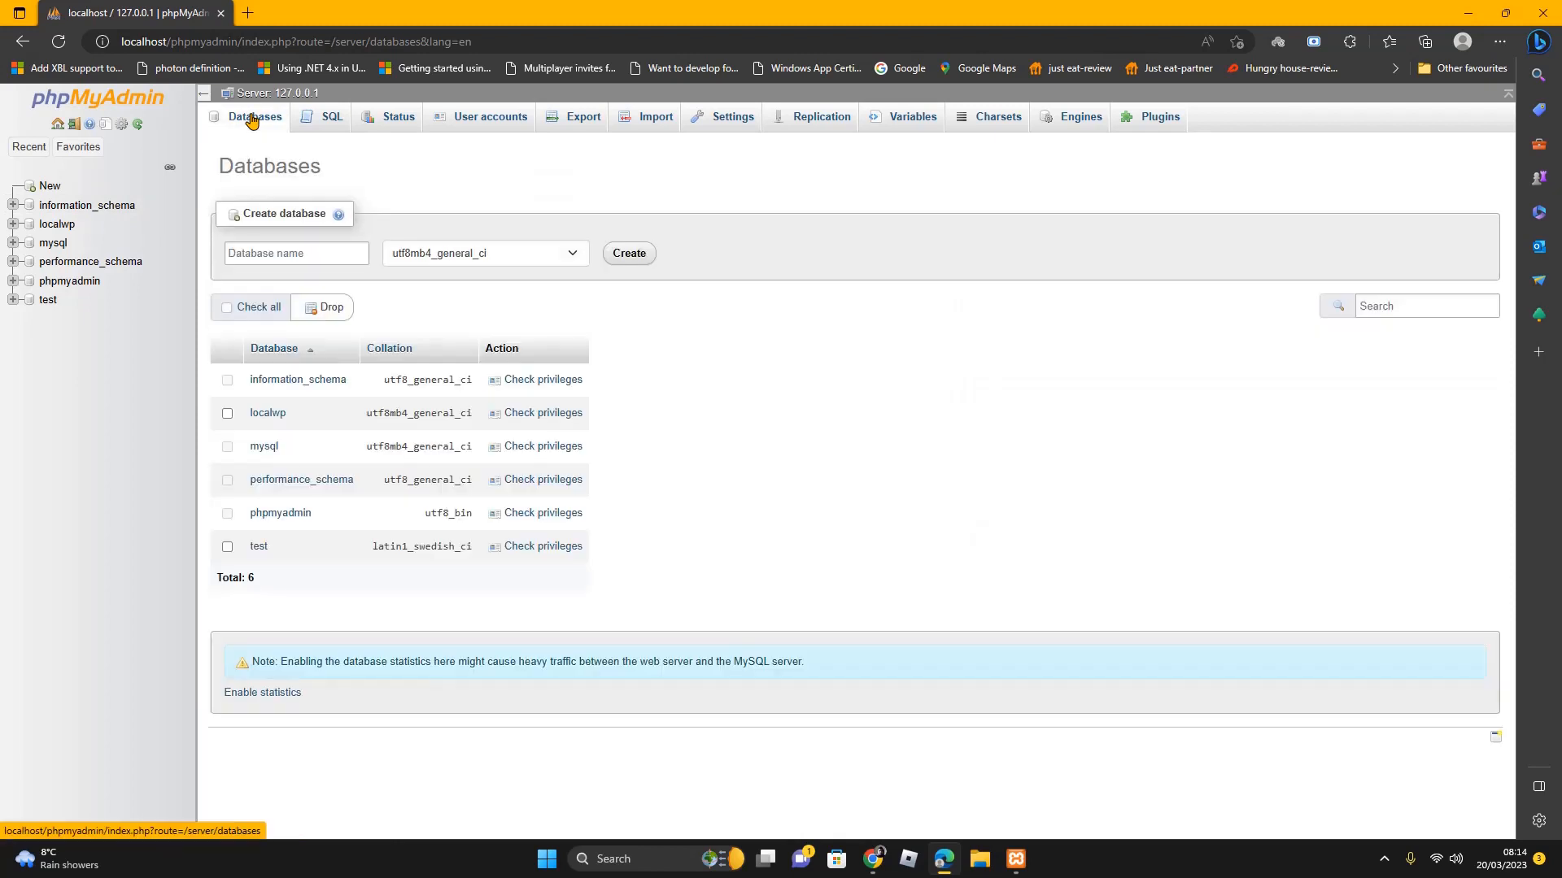
left_click(332, 252)
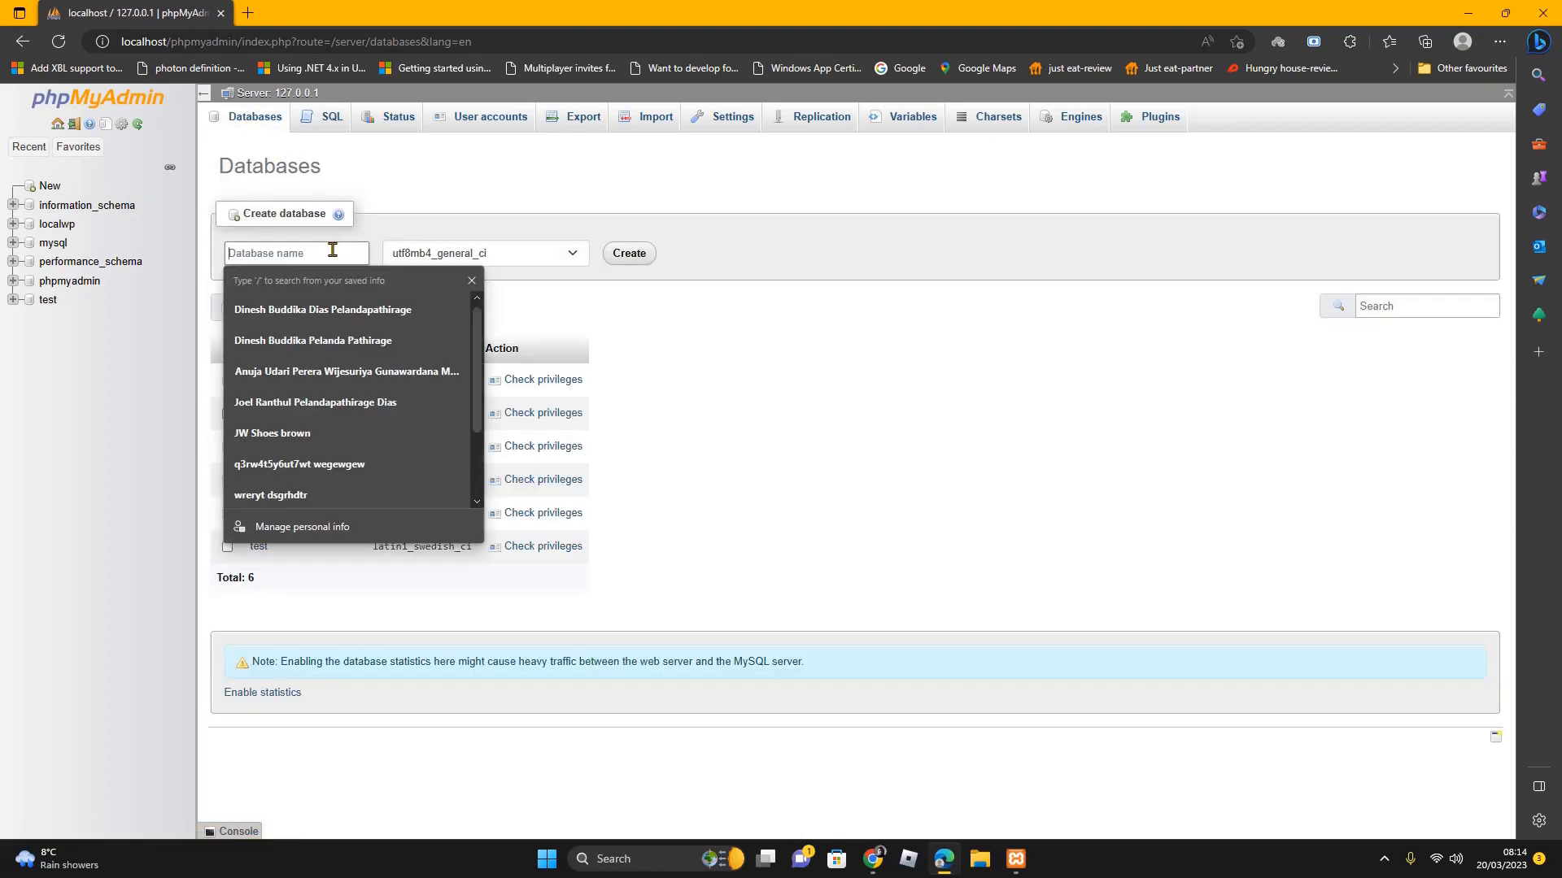
type("wpreac")
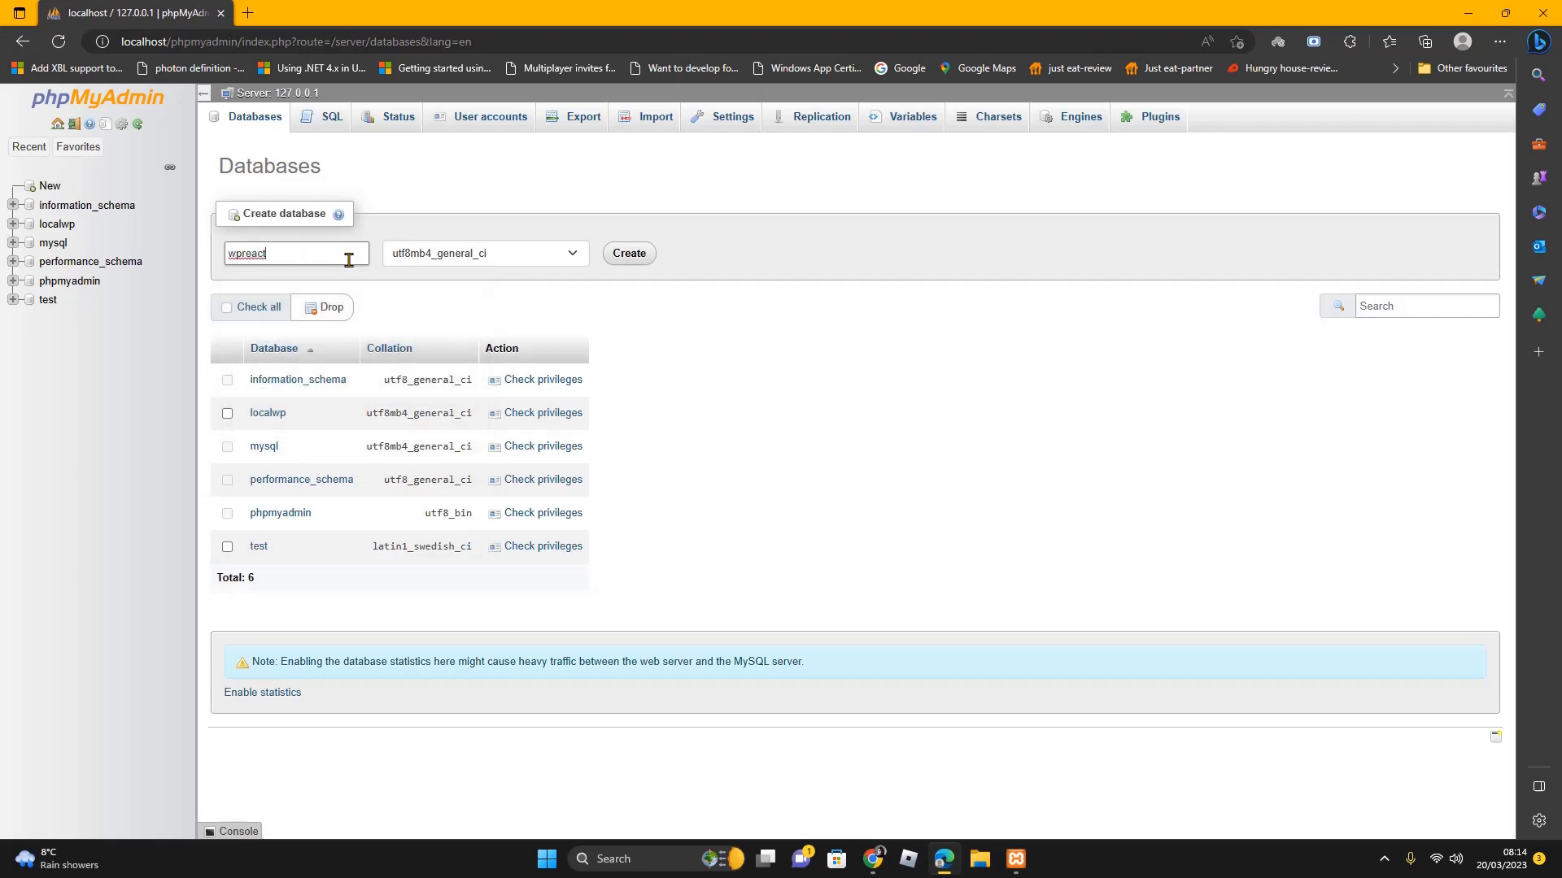
type("ttheme")
key("BackSpace")
key("BackSpace")
key("BackSpace")
left_click(634, 254)
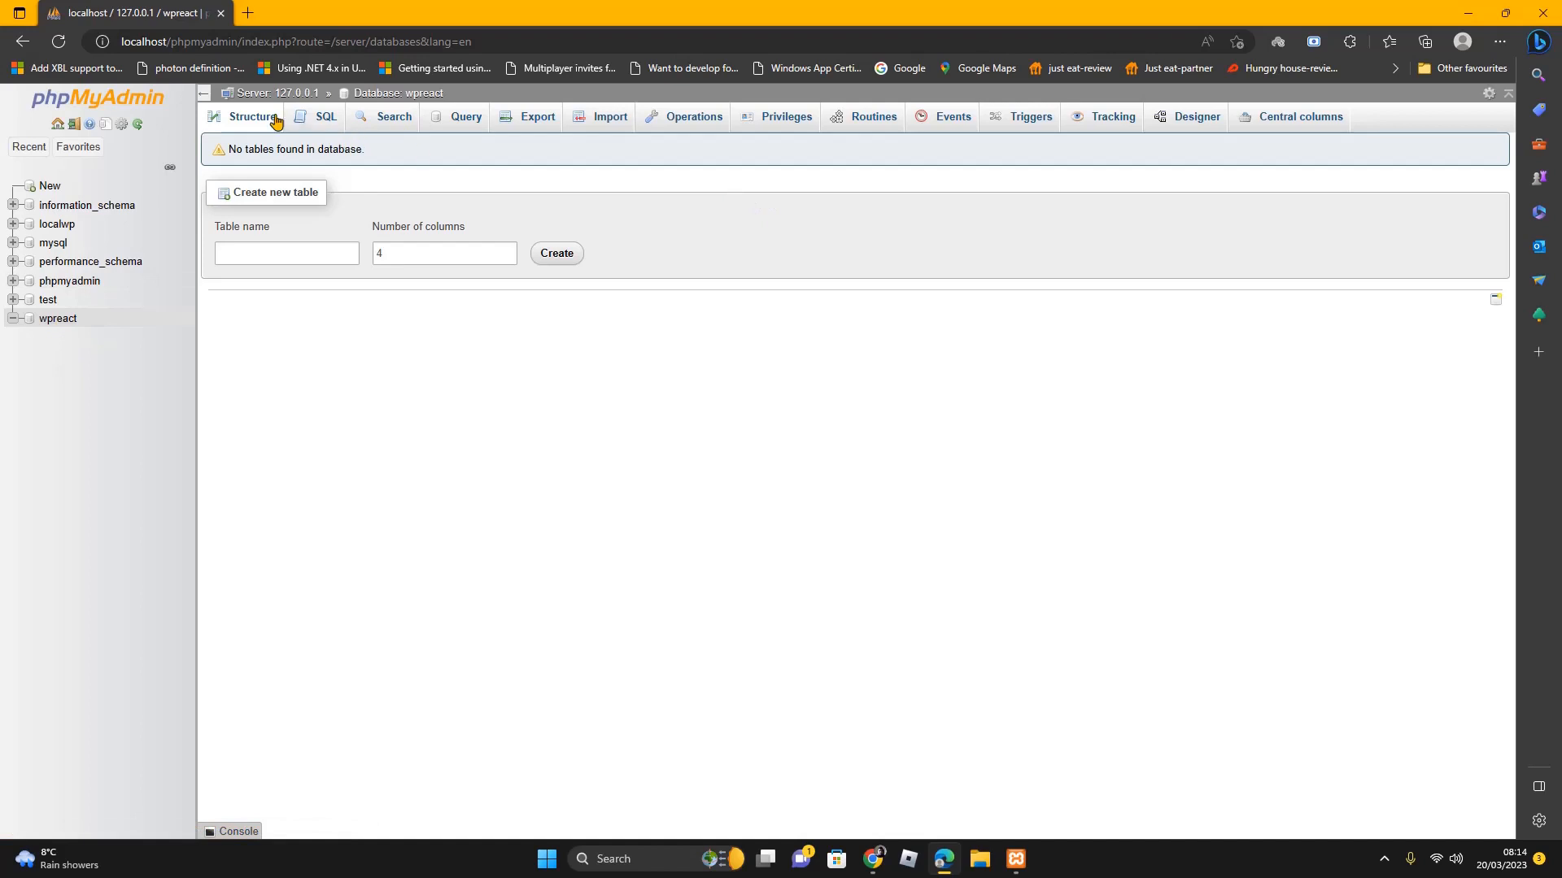
left_click(58, 125)
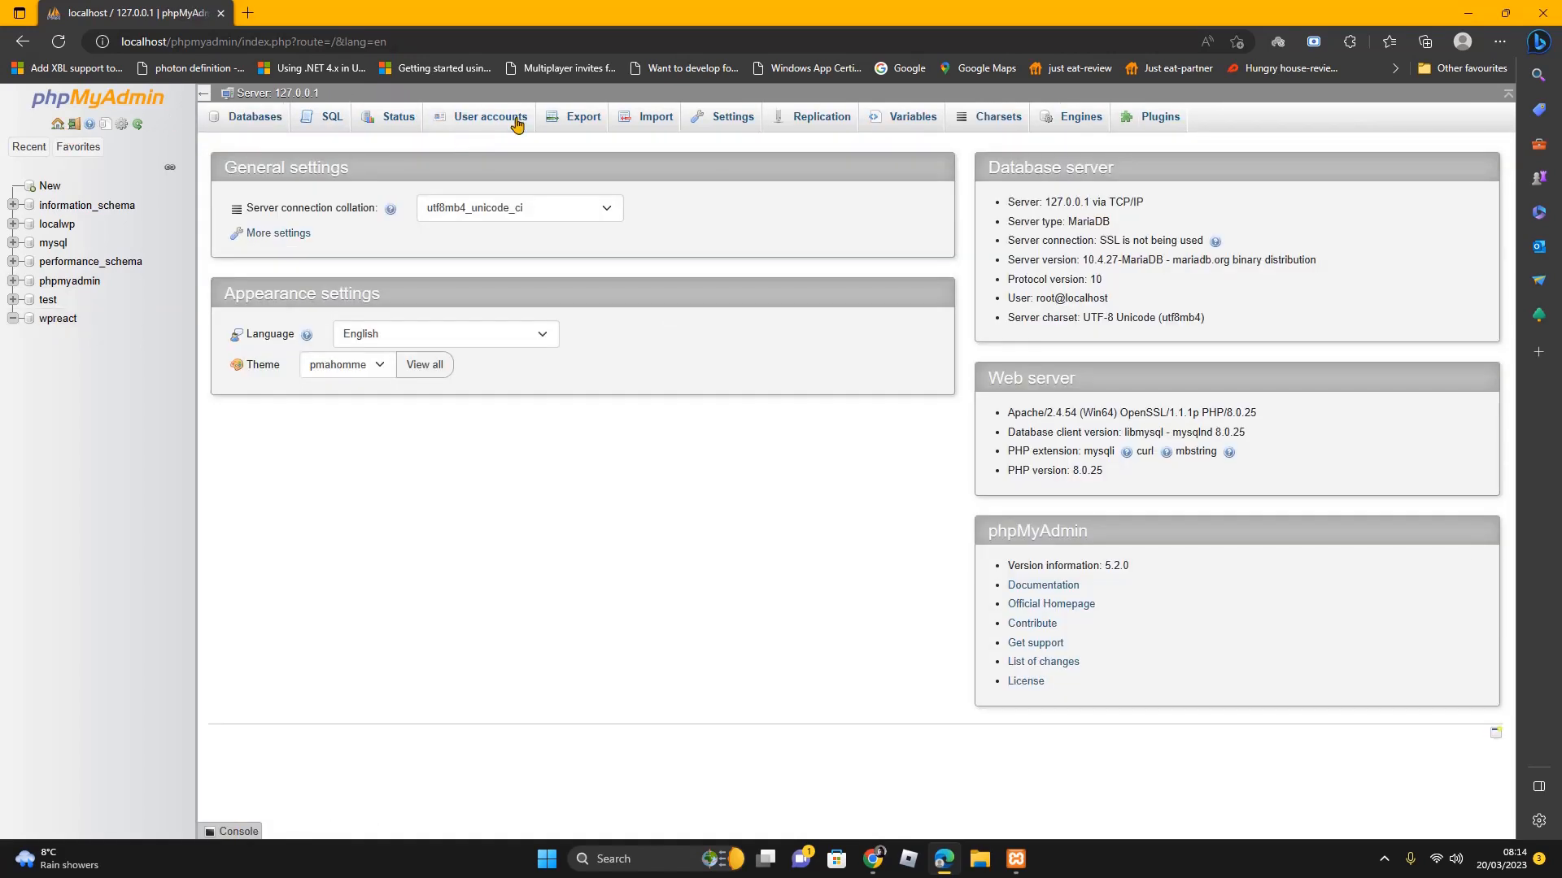
Fill in a new user account for wpreact, host any (%), with the password entered and confirmed
left_click(519, 119)
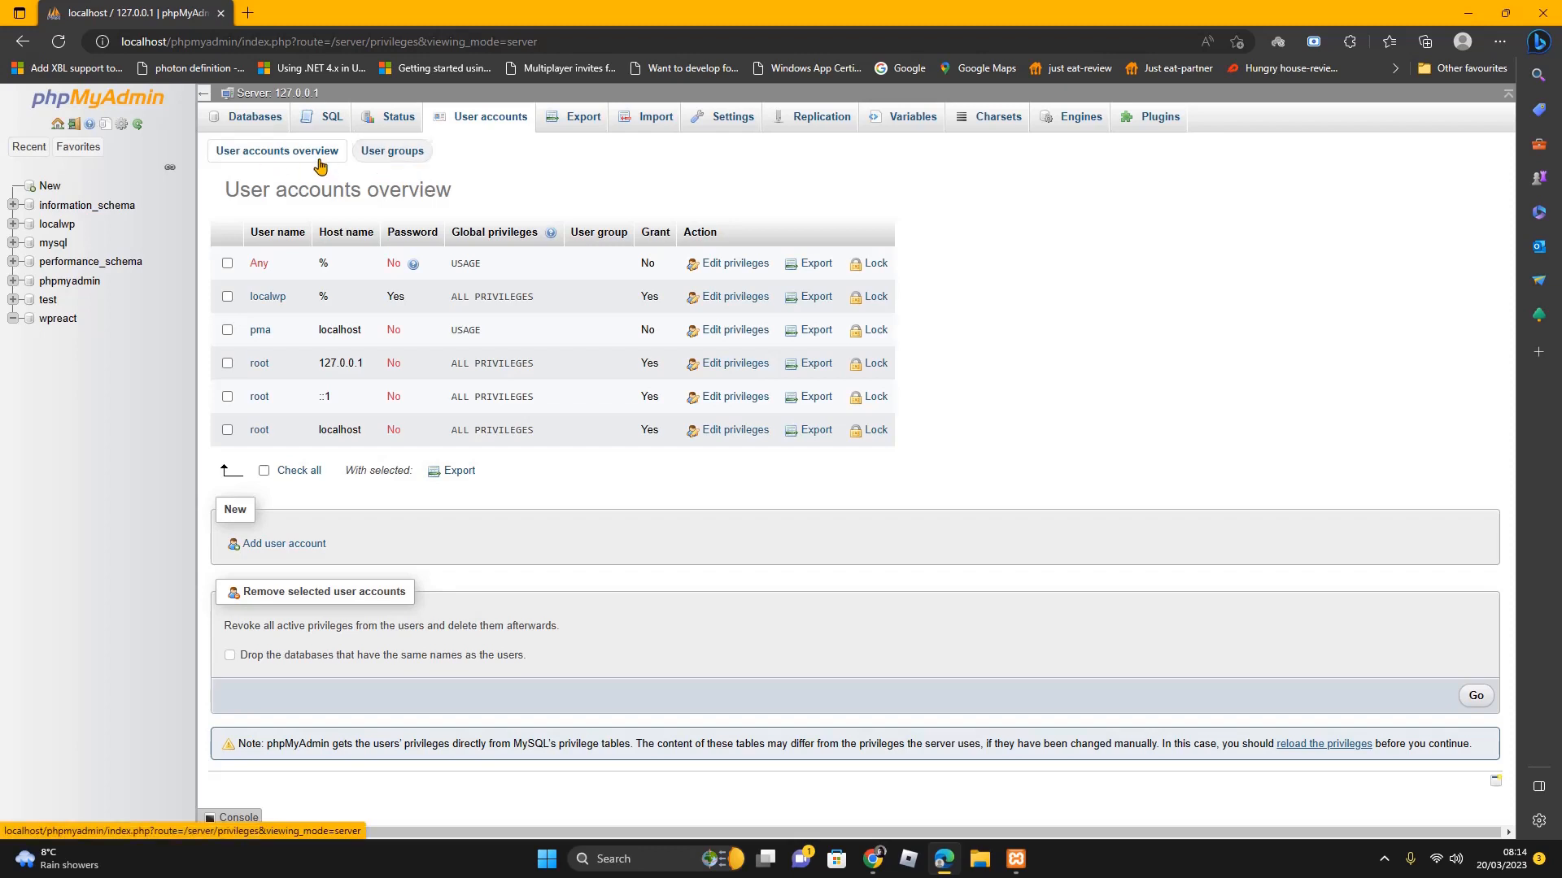
left_click(292, 553)
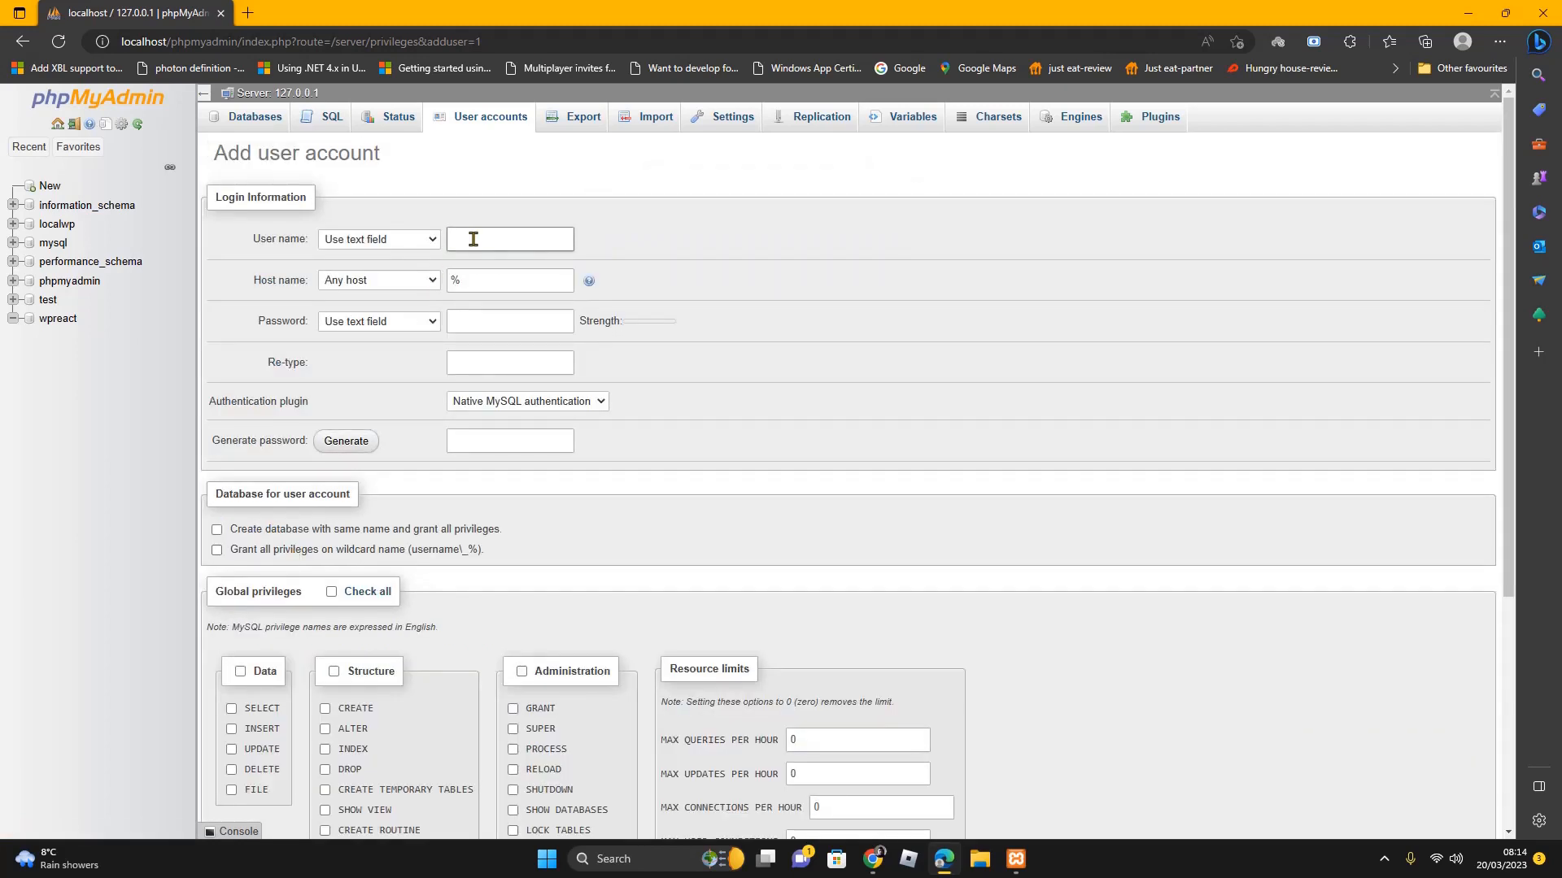
type("wpreact")
left_click(487, 319)
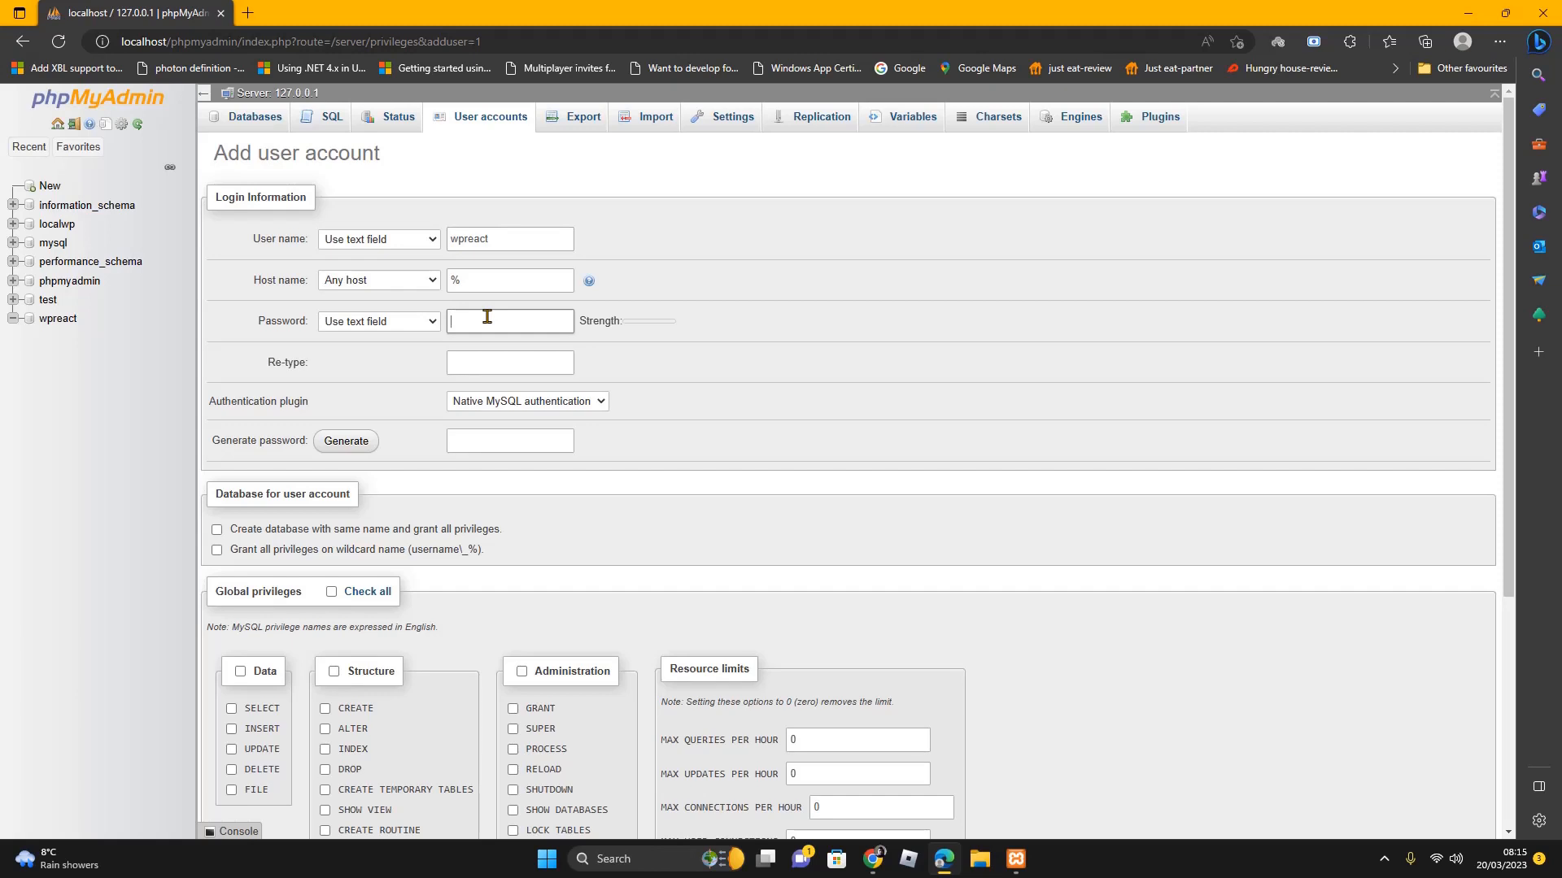
type("pd••")
left_click(501, 366)
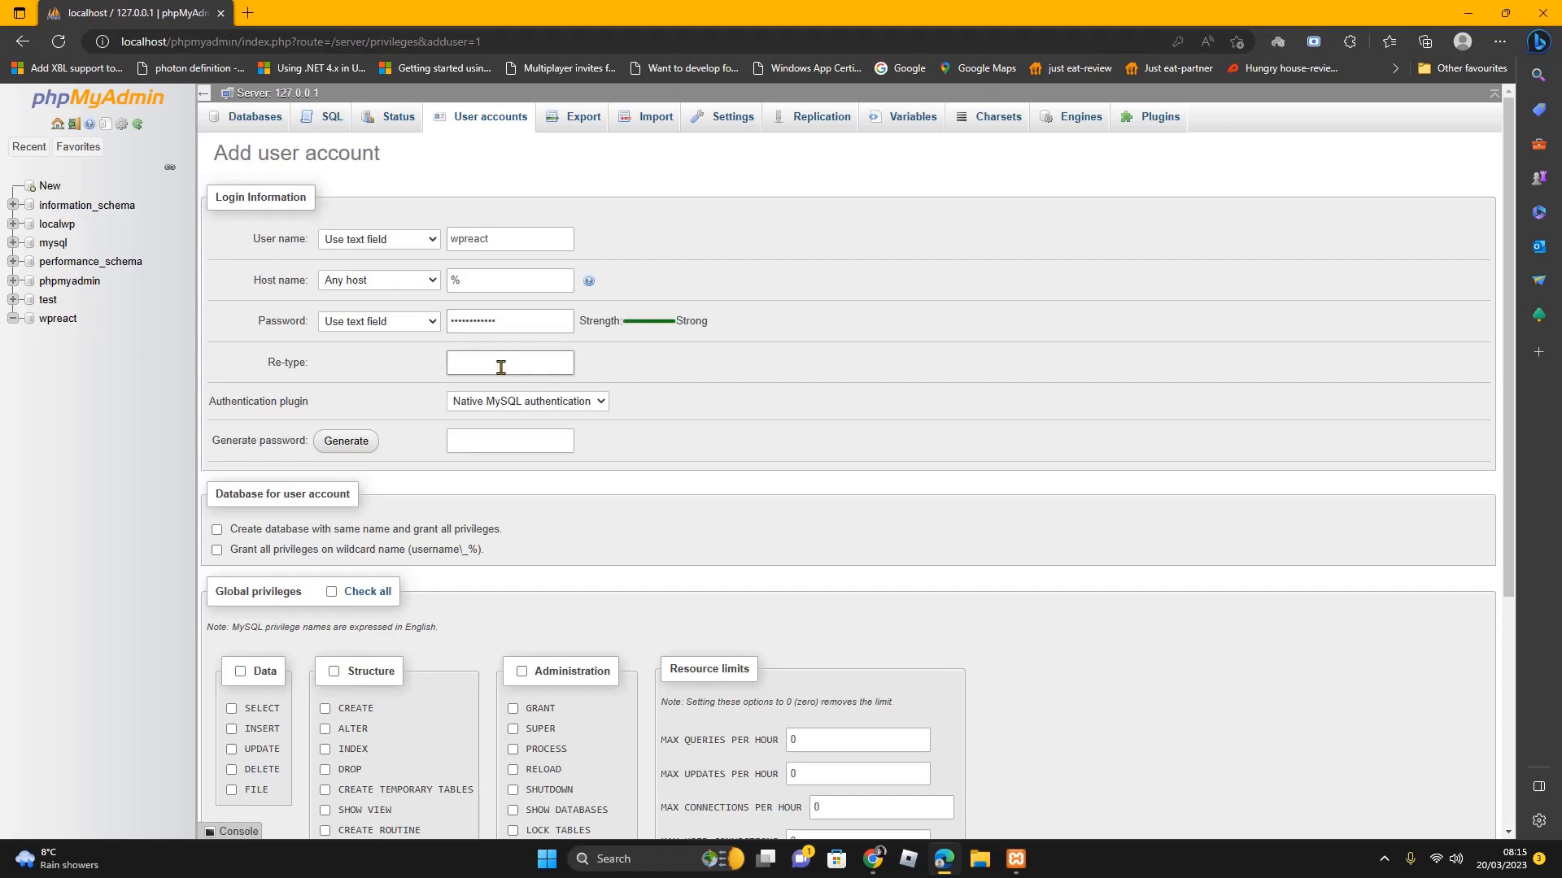
type("••")
Give wpreact@% all global privileges, create the account, and open File Explorer
scroll(732, 460, "down", 3)
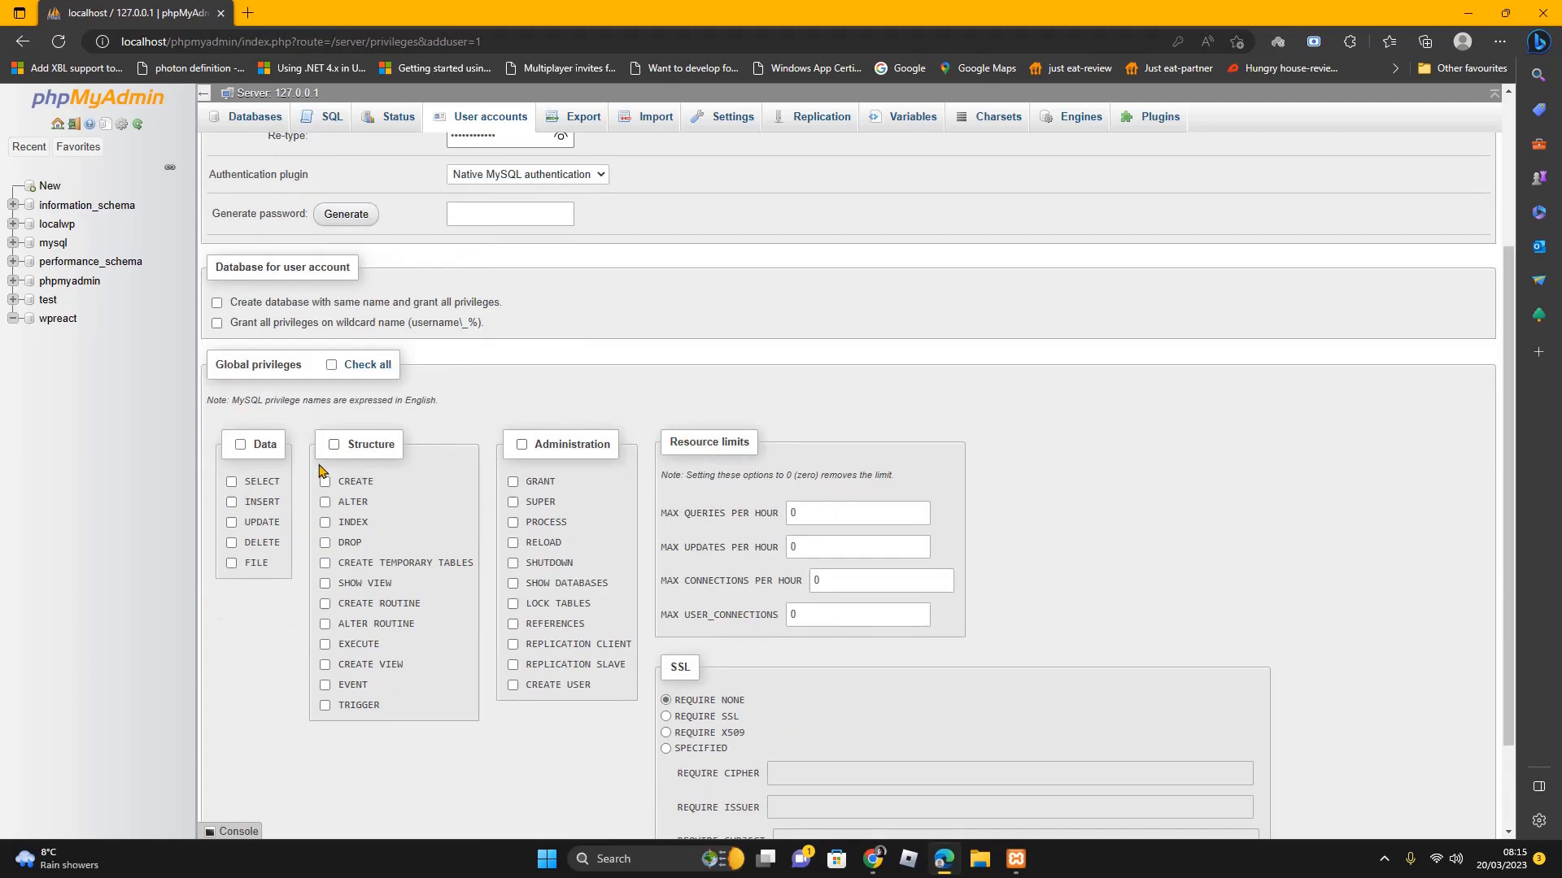
left_click(332, 367)
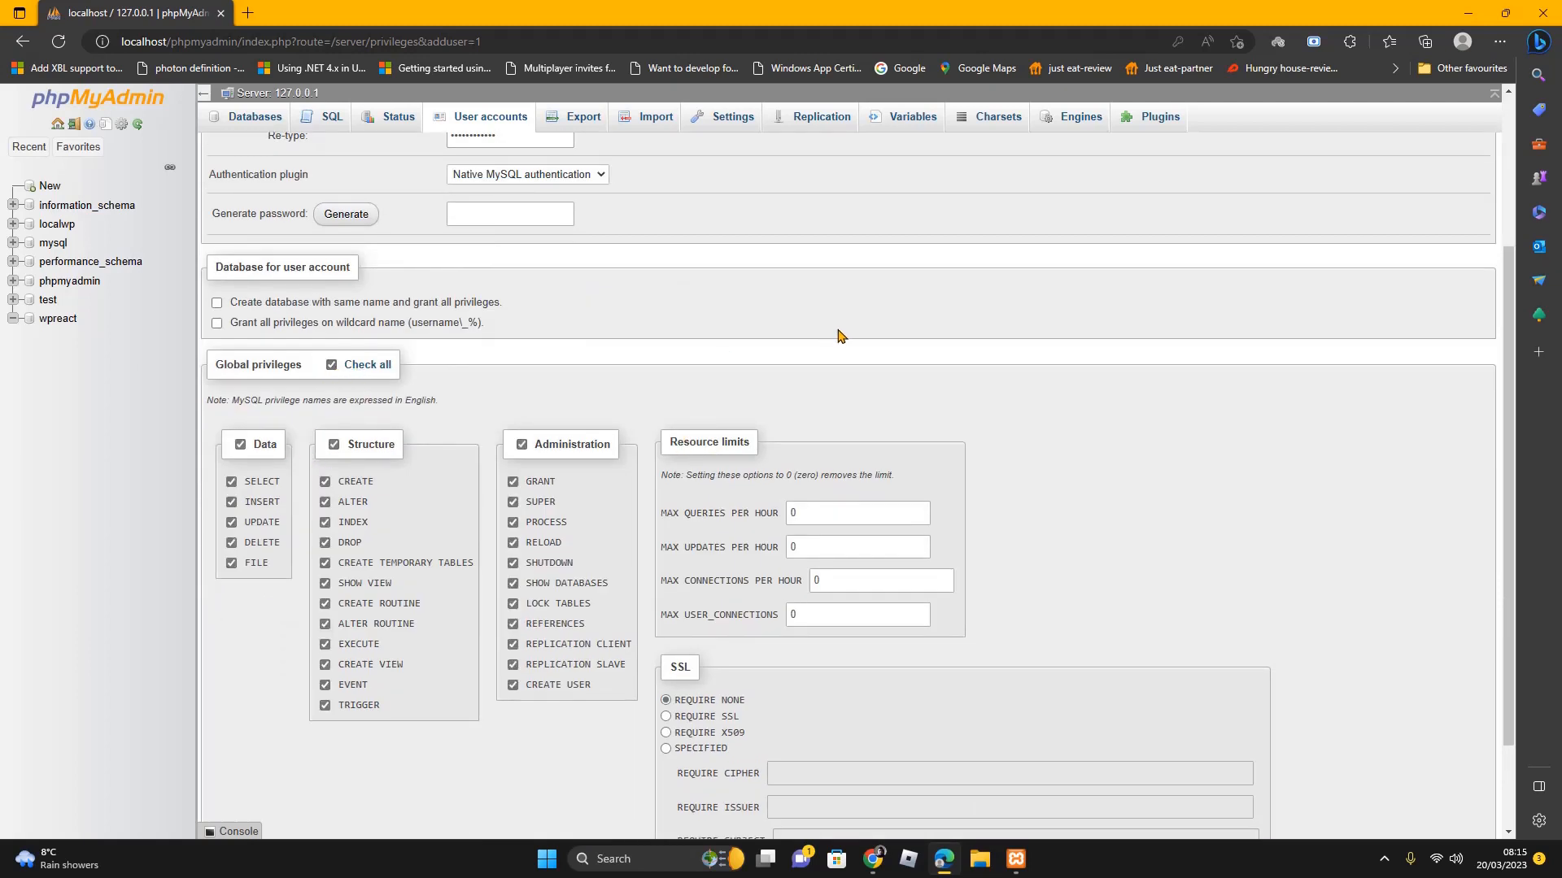
scroll(1093, 398, "down", 2)
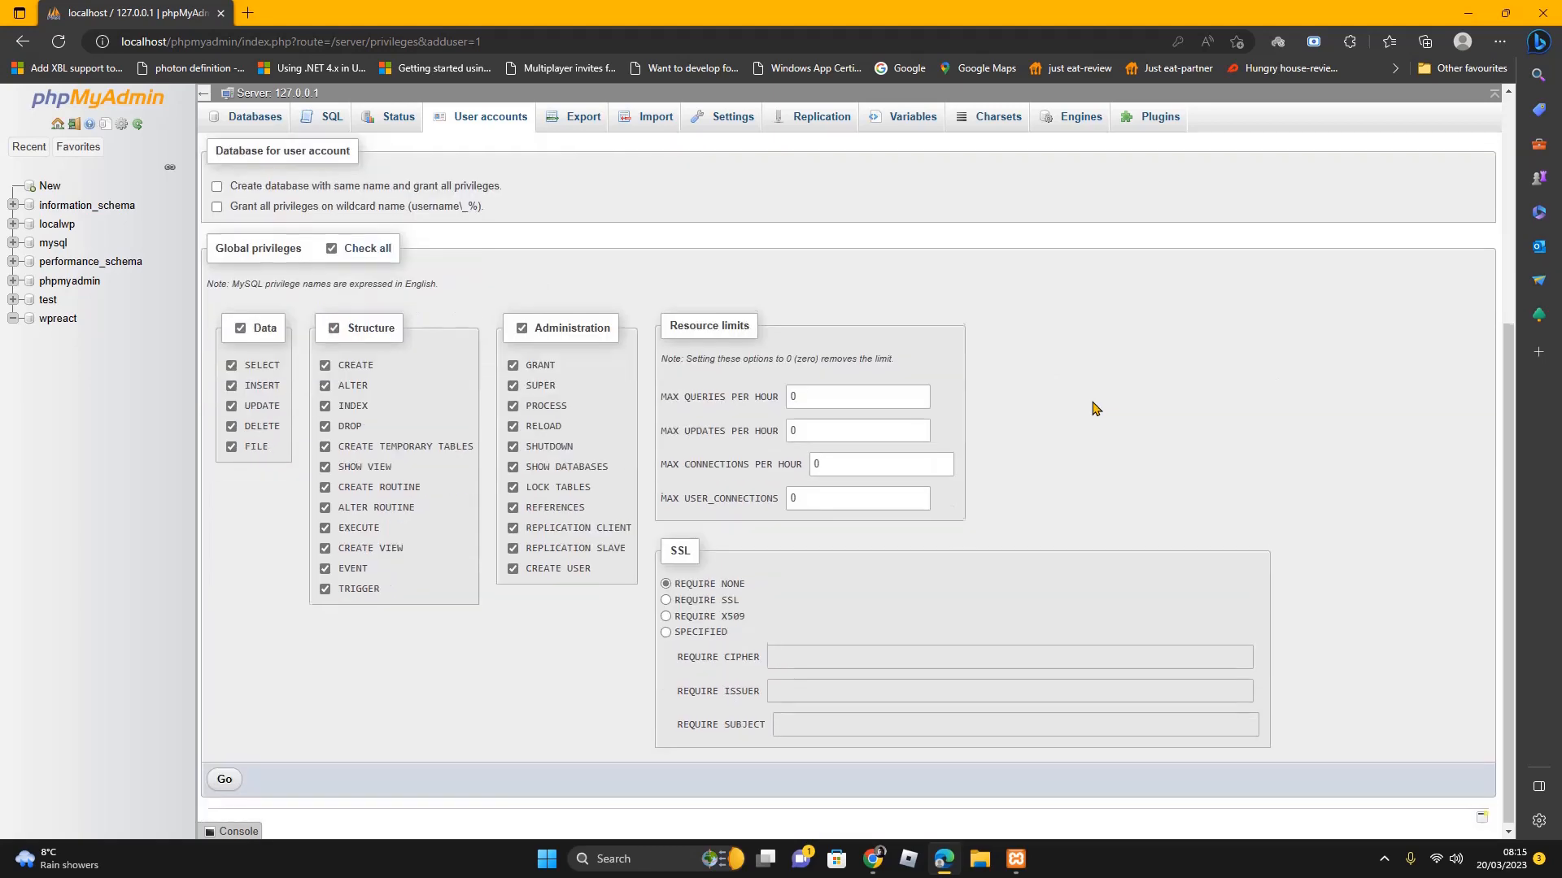
scroll(1093, 410, "up", 4)
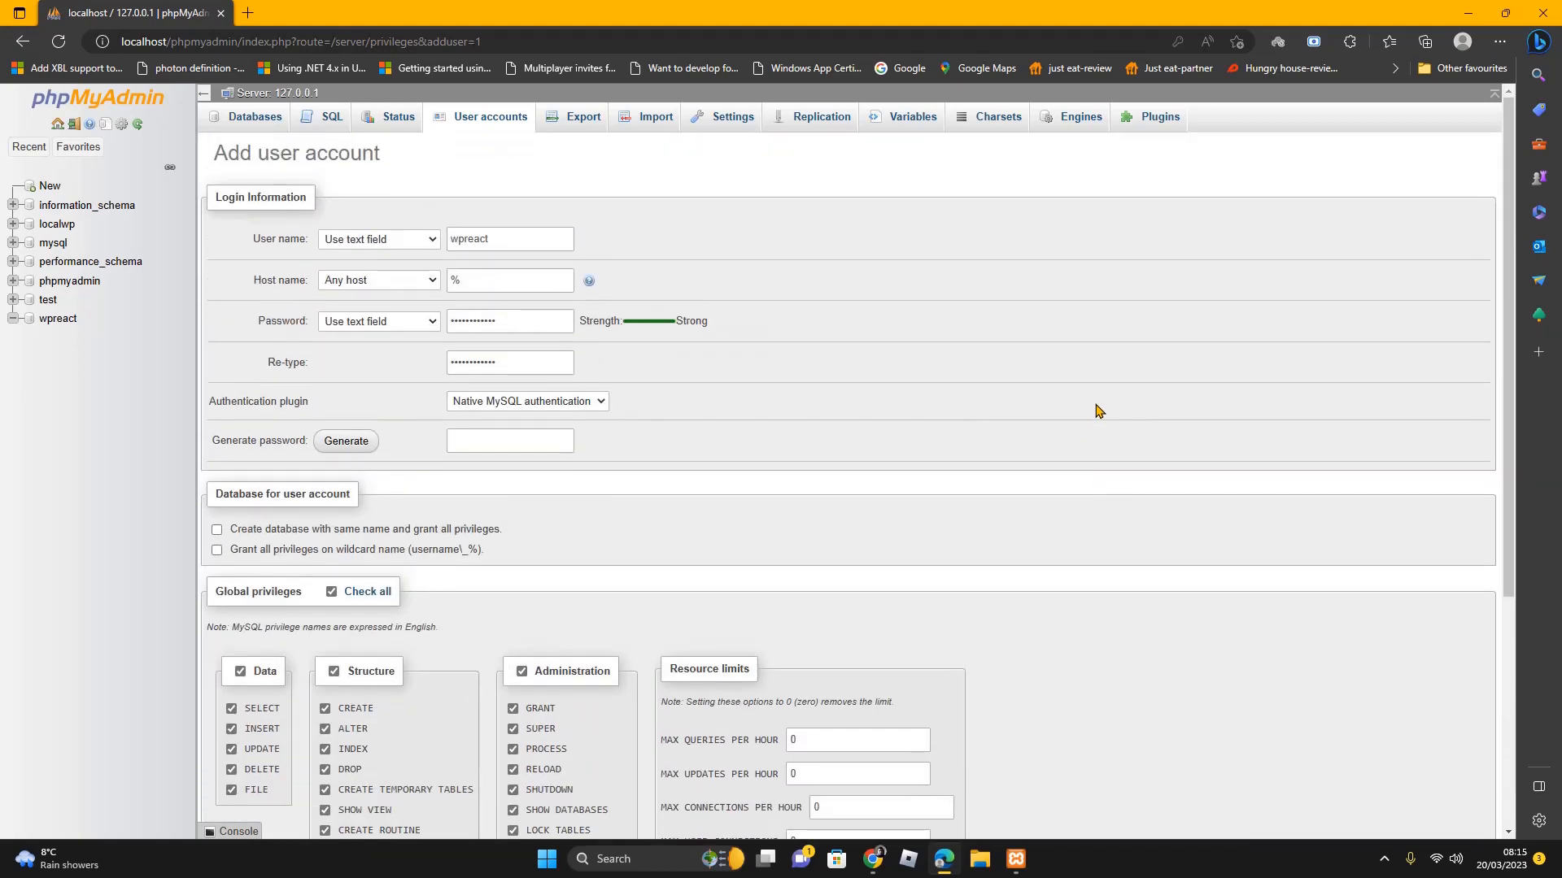
scroll(1094, 409, "down", 4)
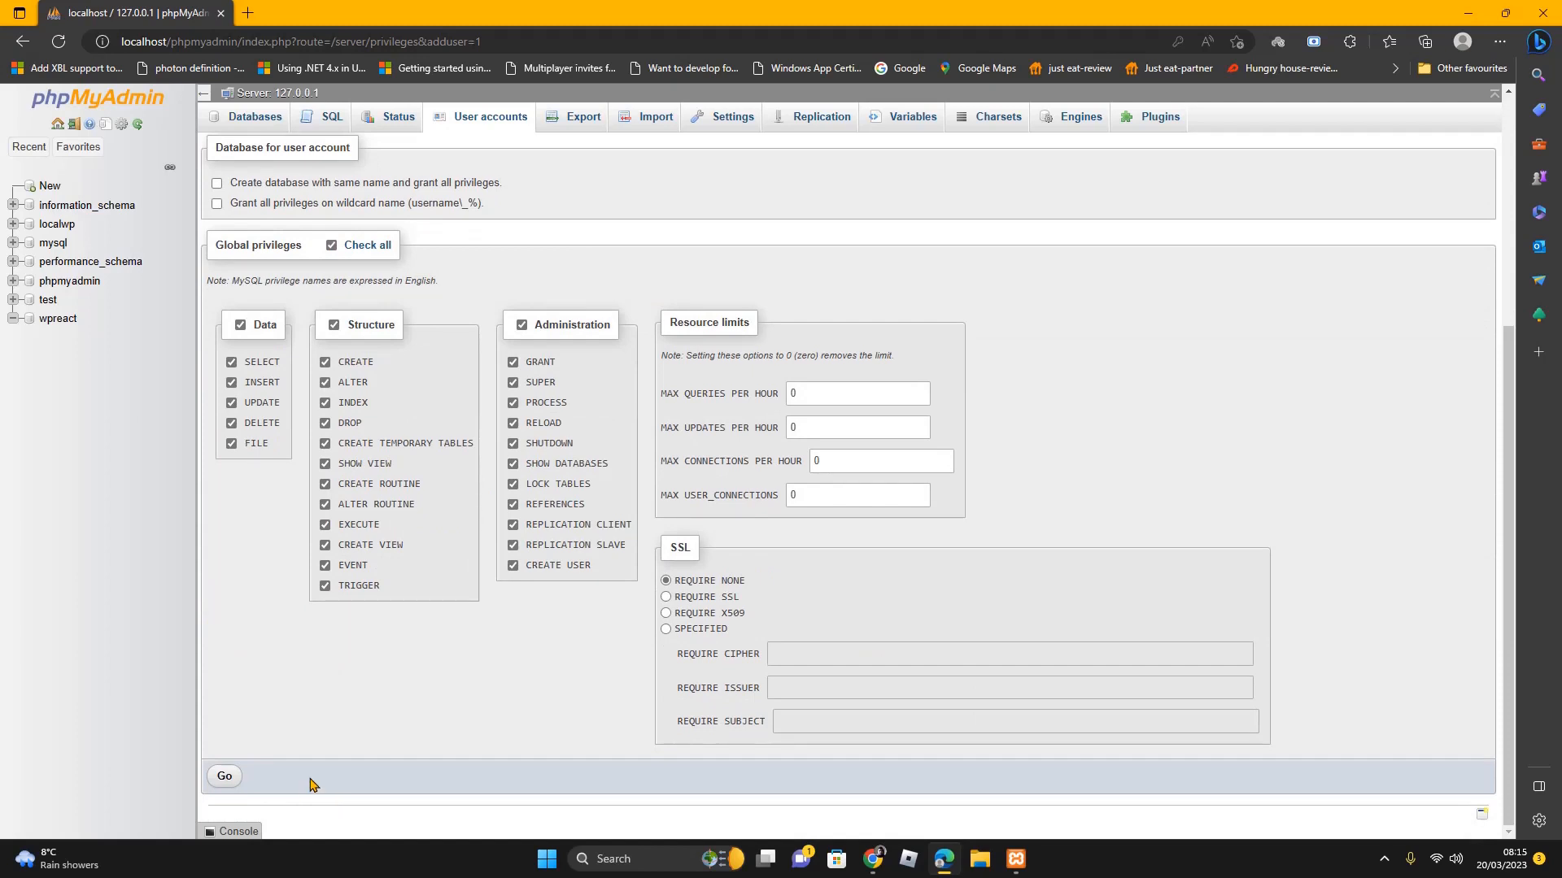
left_click(227, 779)
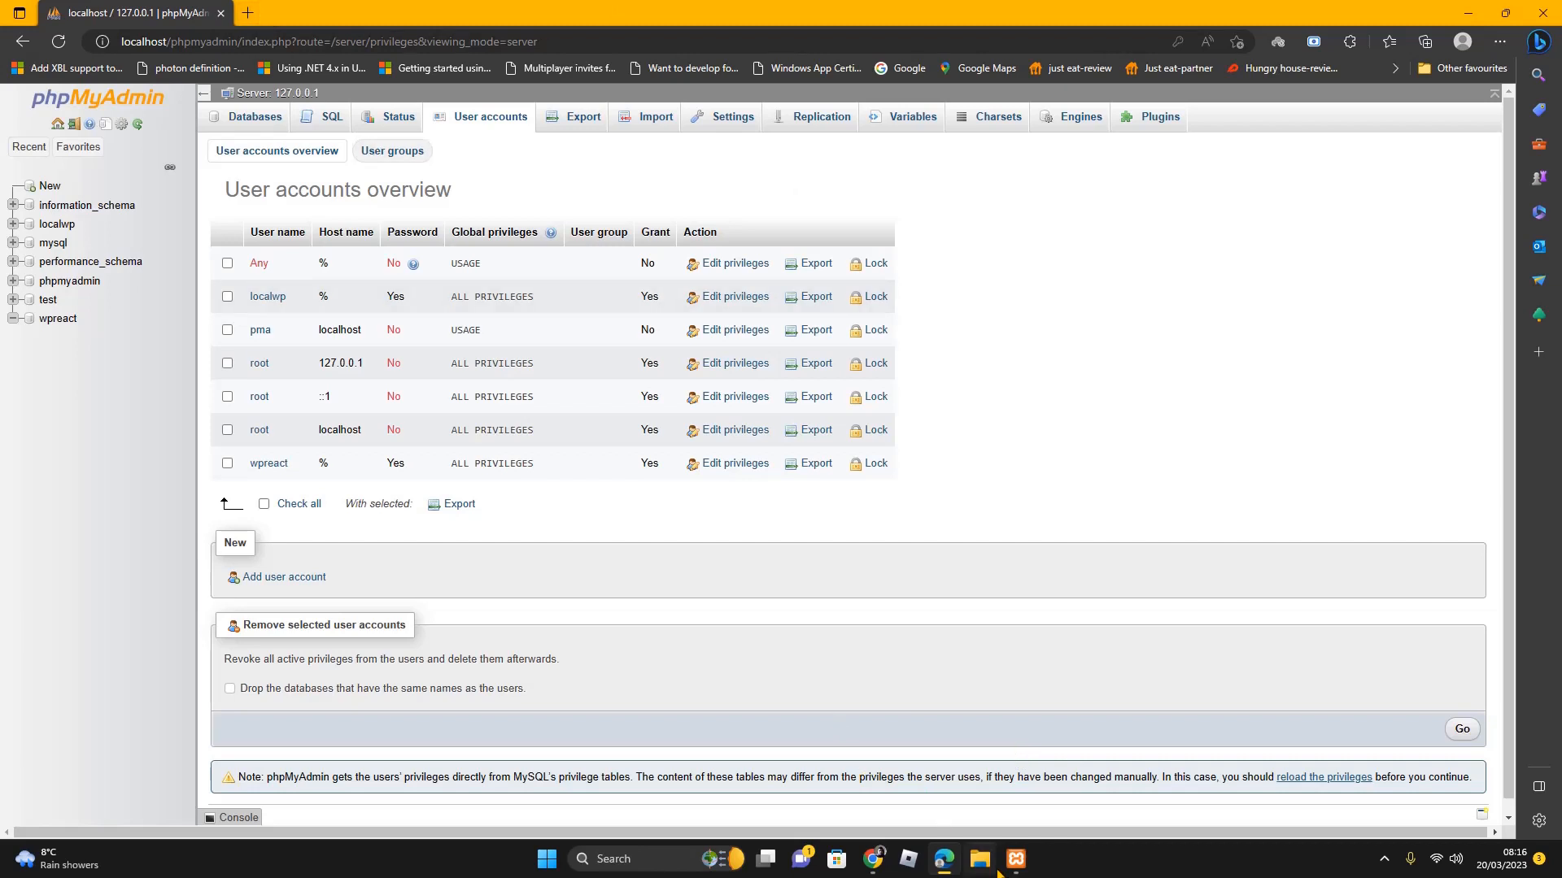
left_click(984, 868)
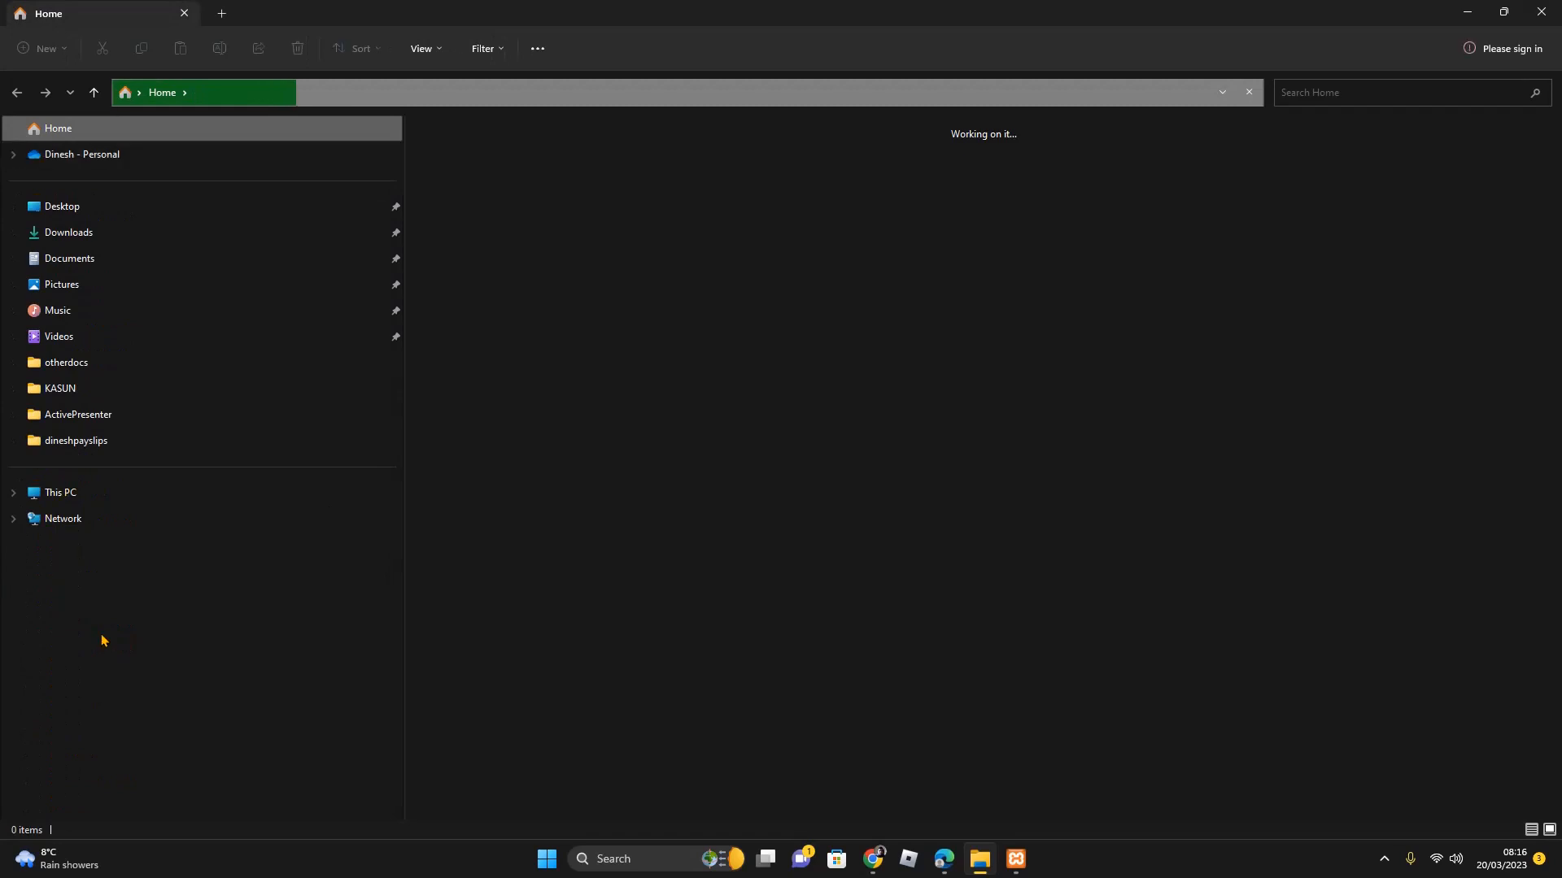
Browse to C:\xampp\htdocs in File Explorer, then switch to Chrome's new tab
left_click(48, 491)
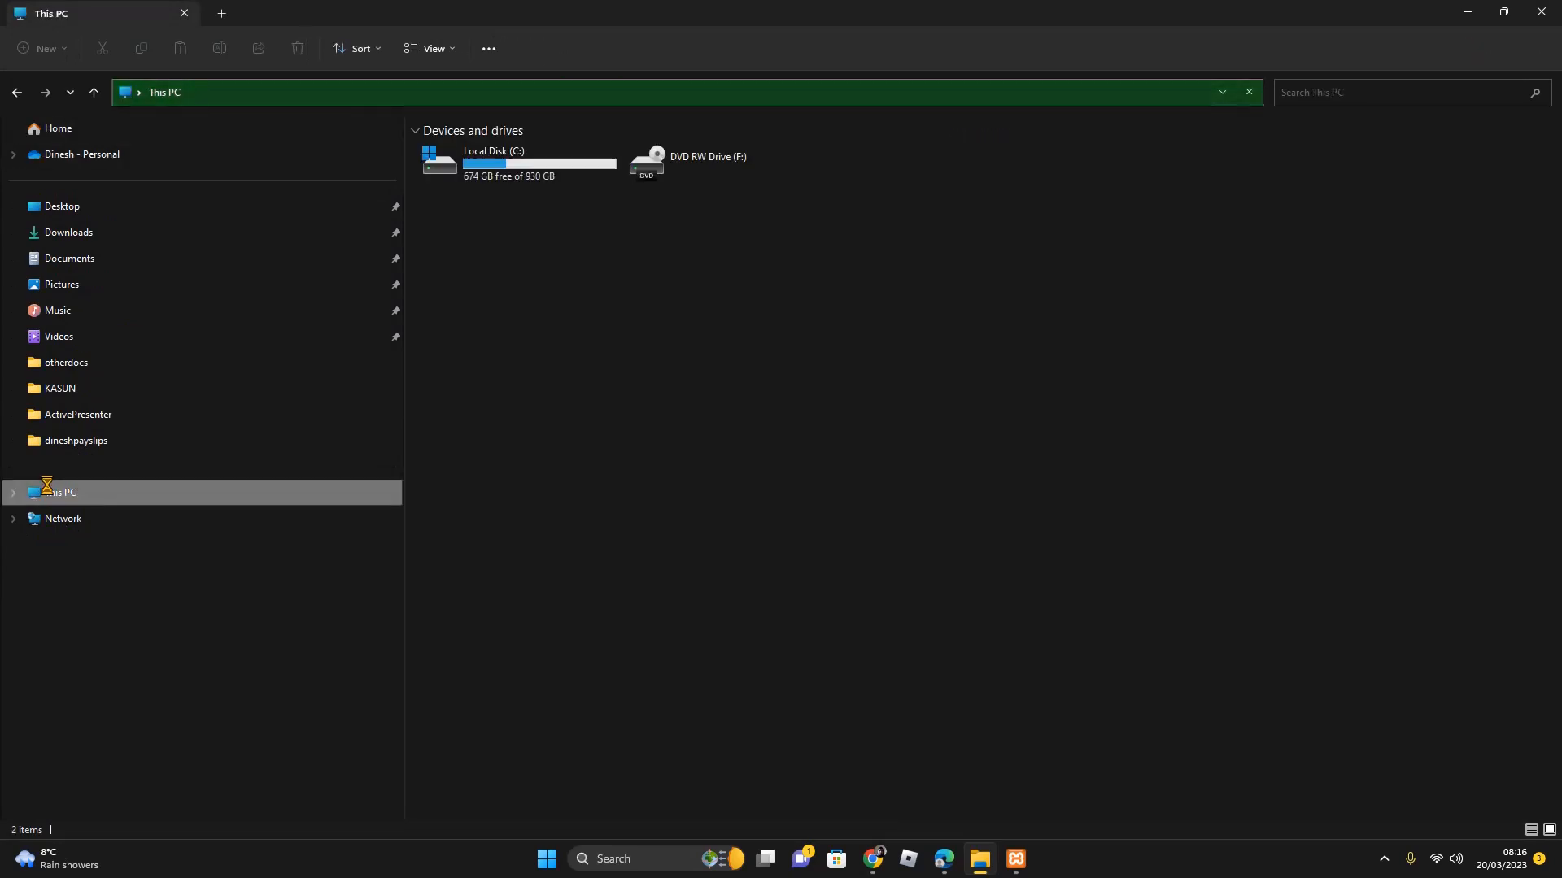
left_click(515, 169)
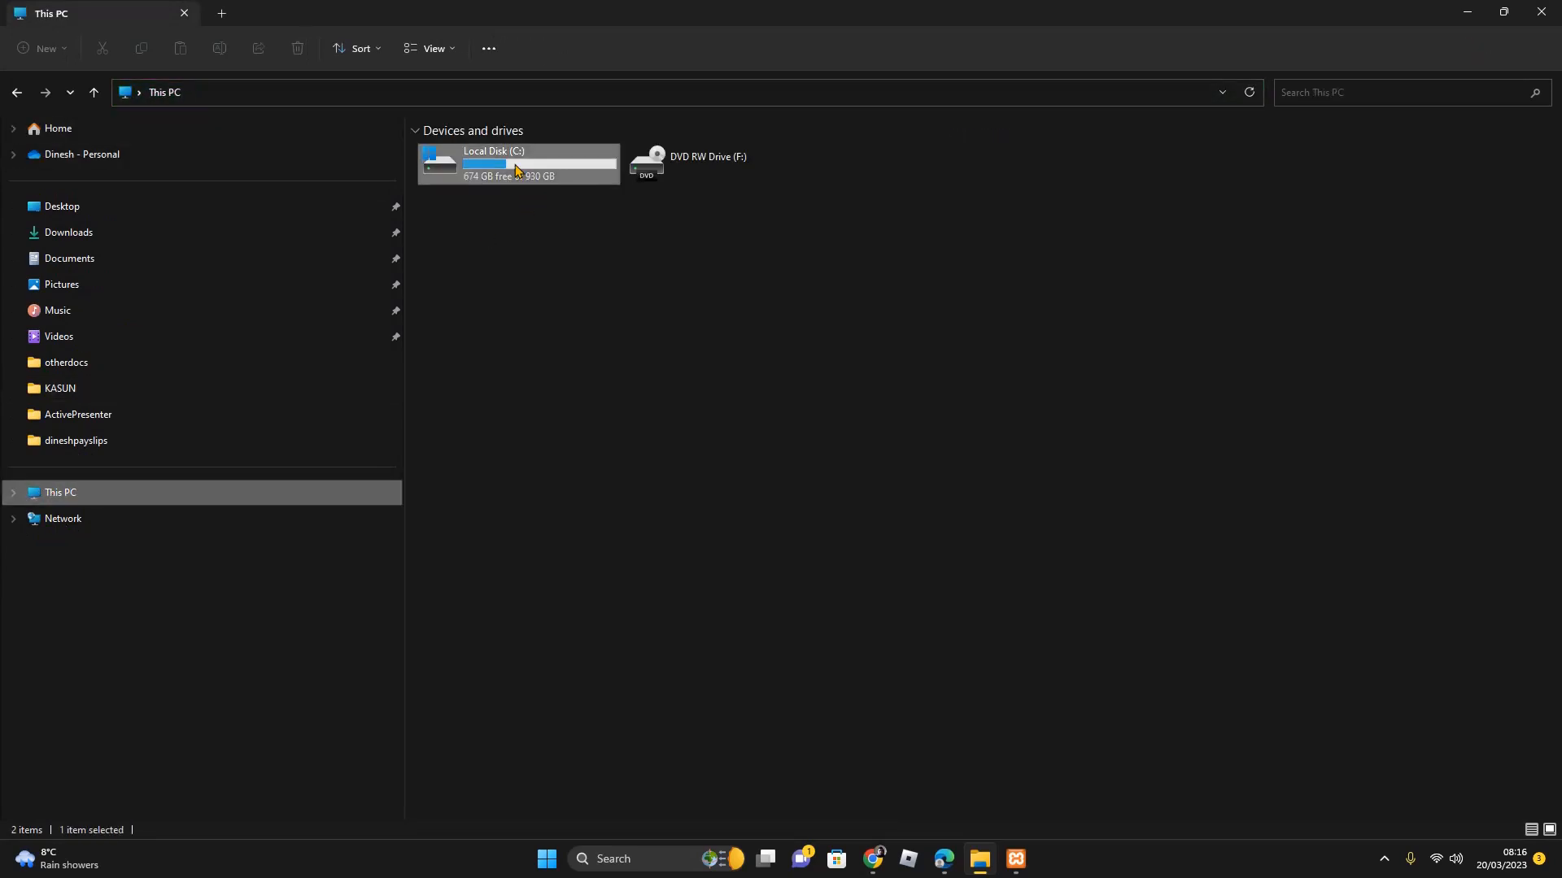
double_click(515, 169)
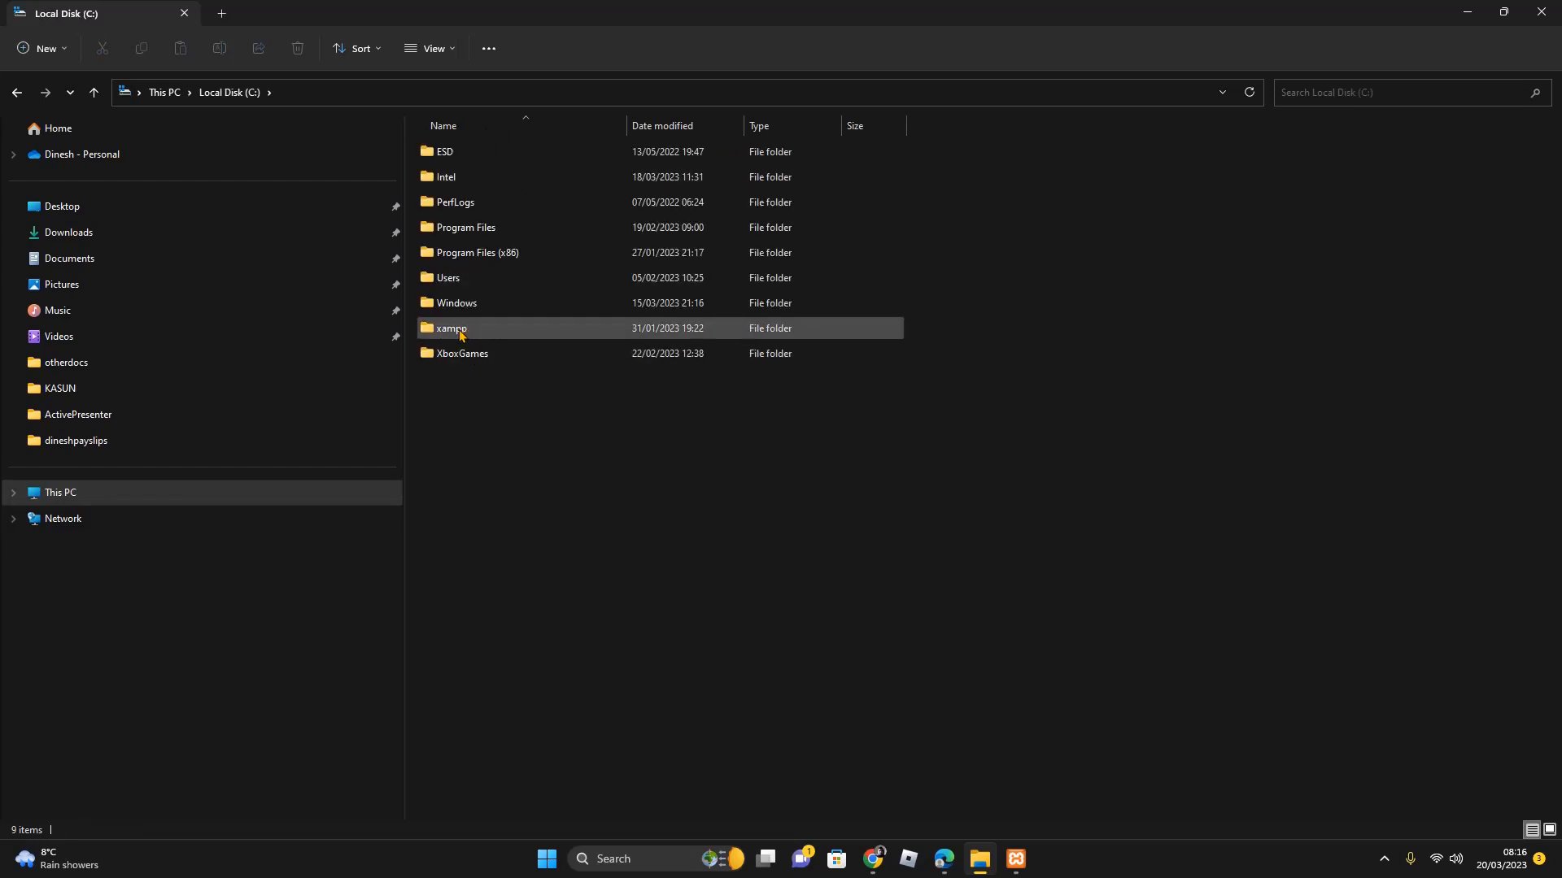
double_click(459, 329)
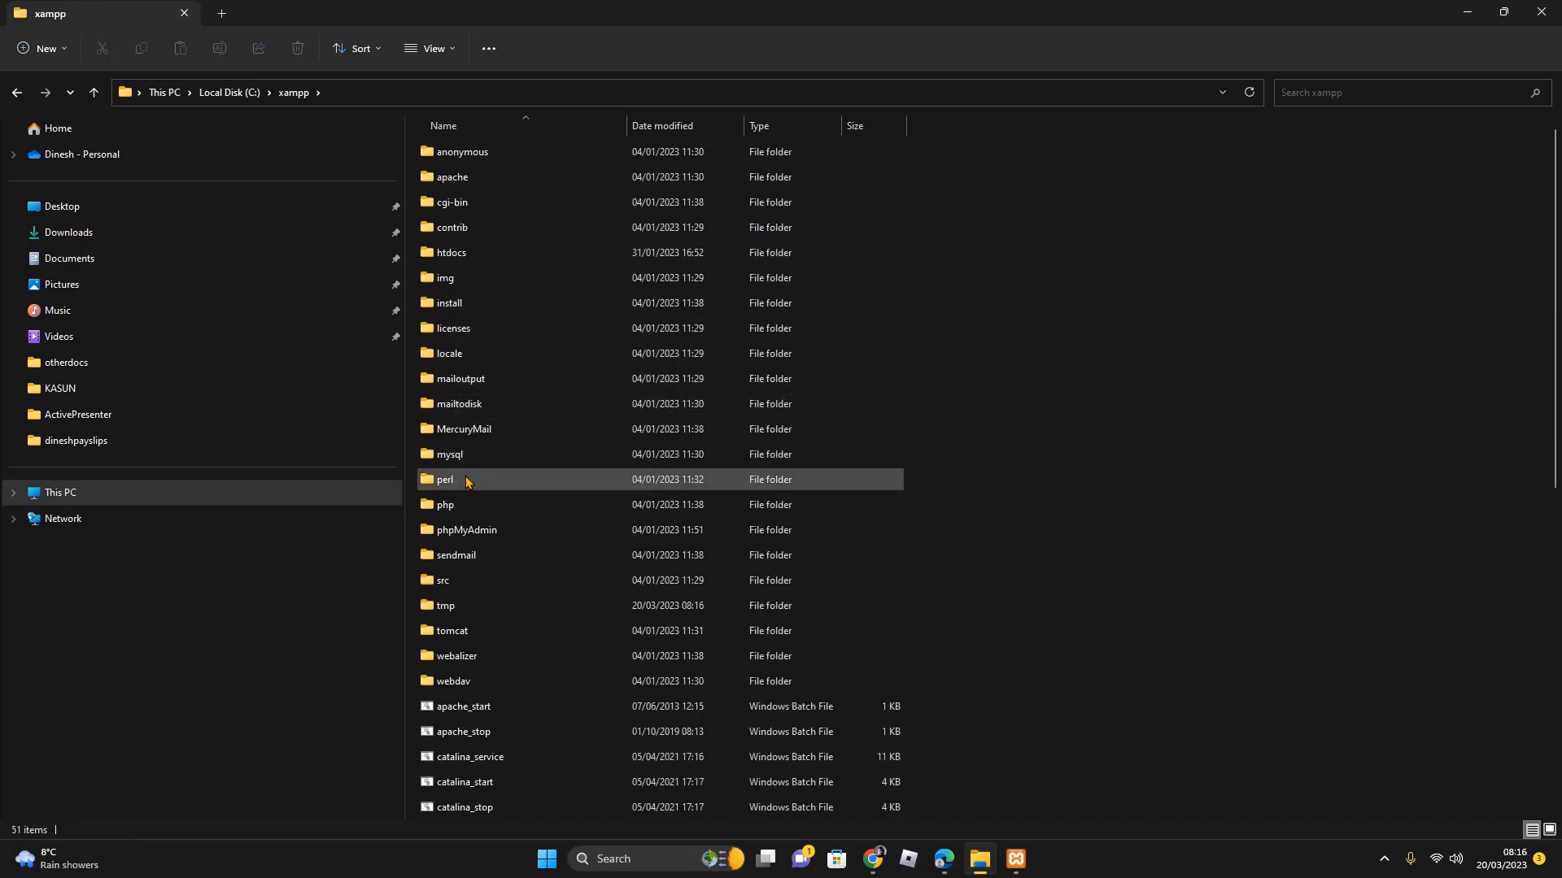
double_click(465, 255)
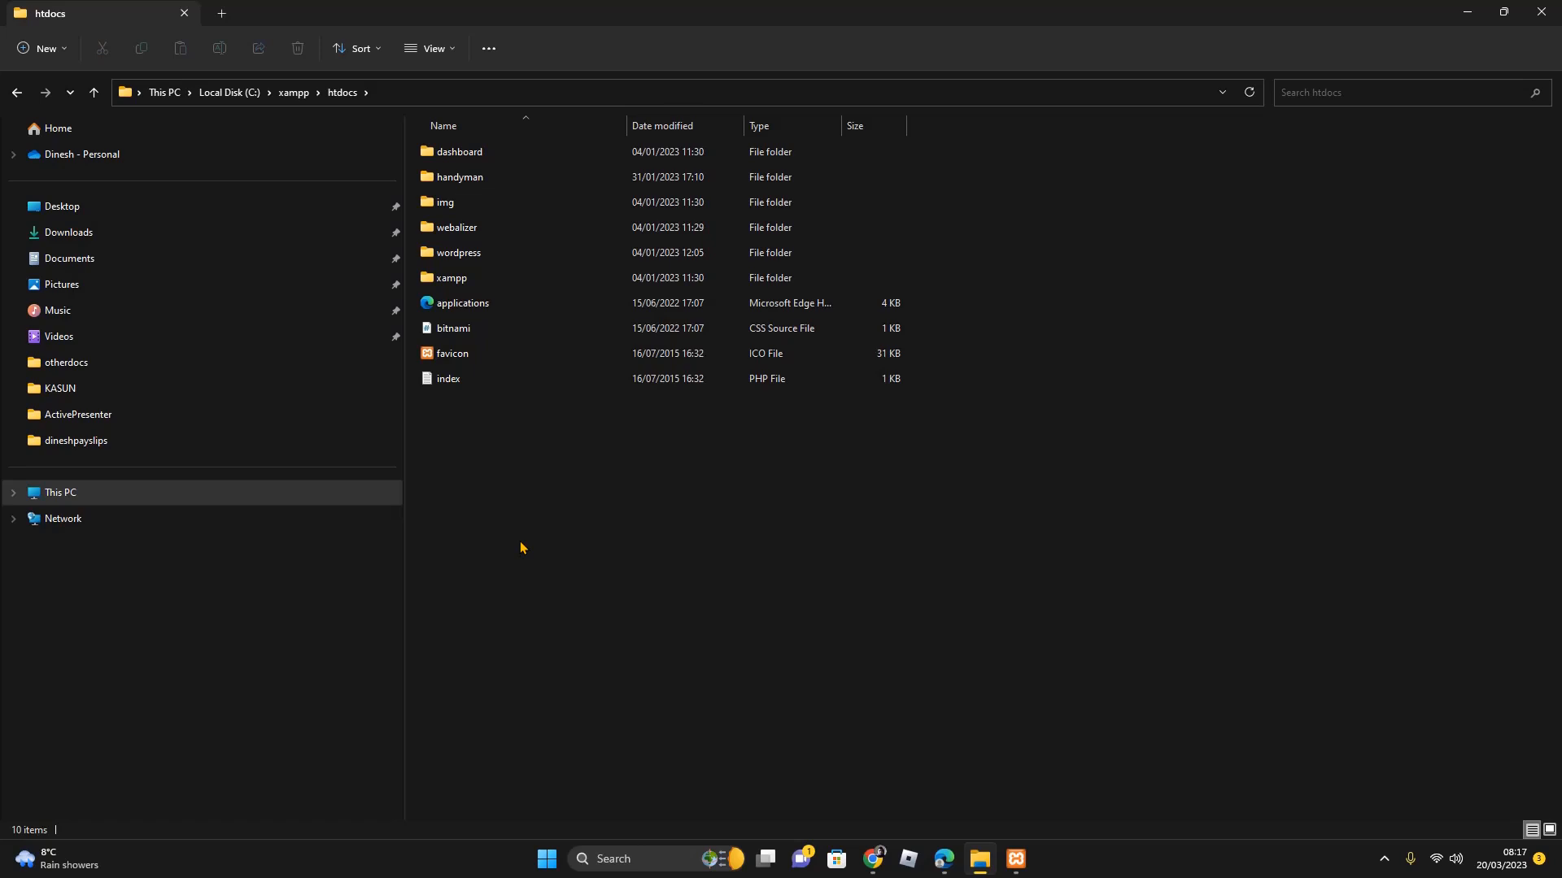
left_click(873, 859)
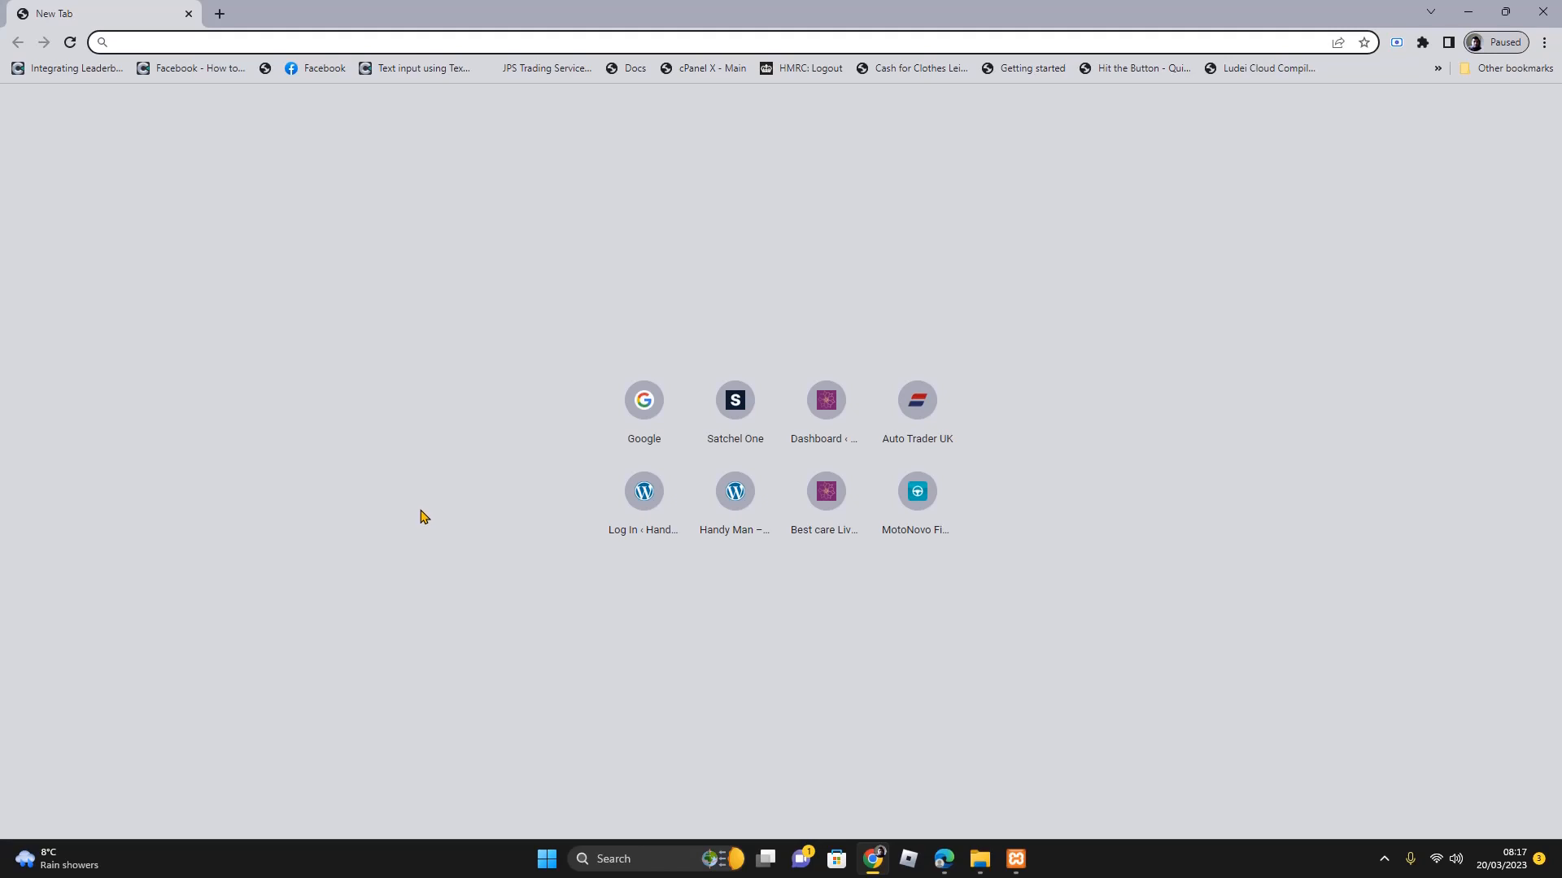
Search Google for 'wordpress download'
left_click(671, 431)
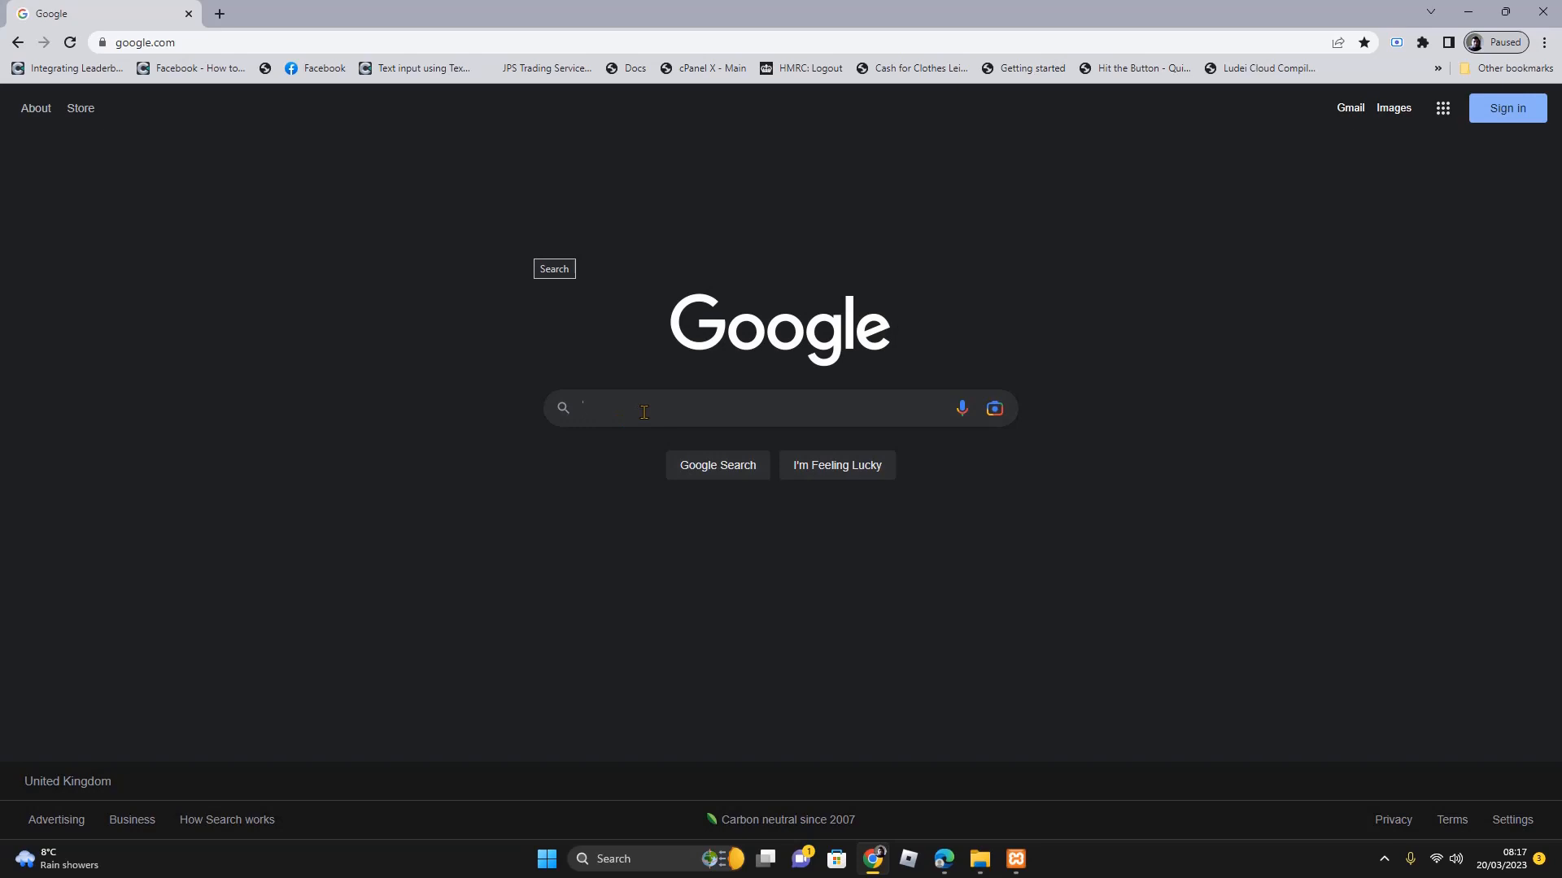
type("eordp")
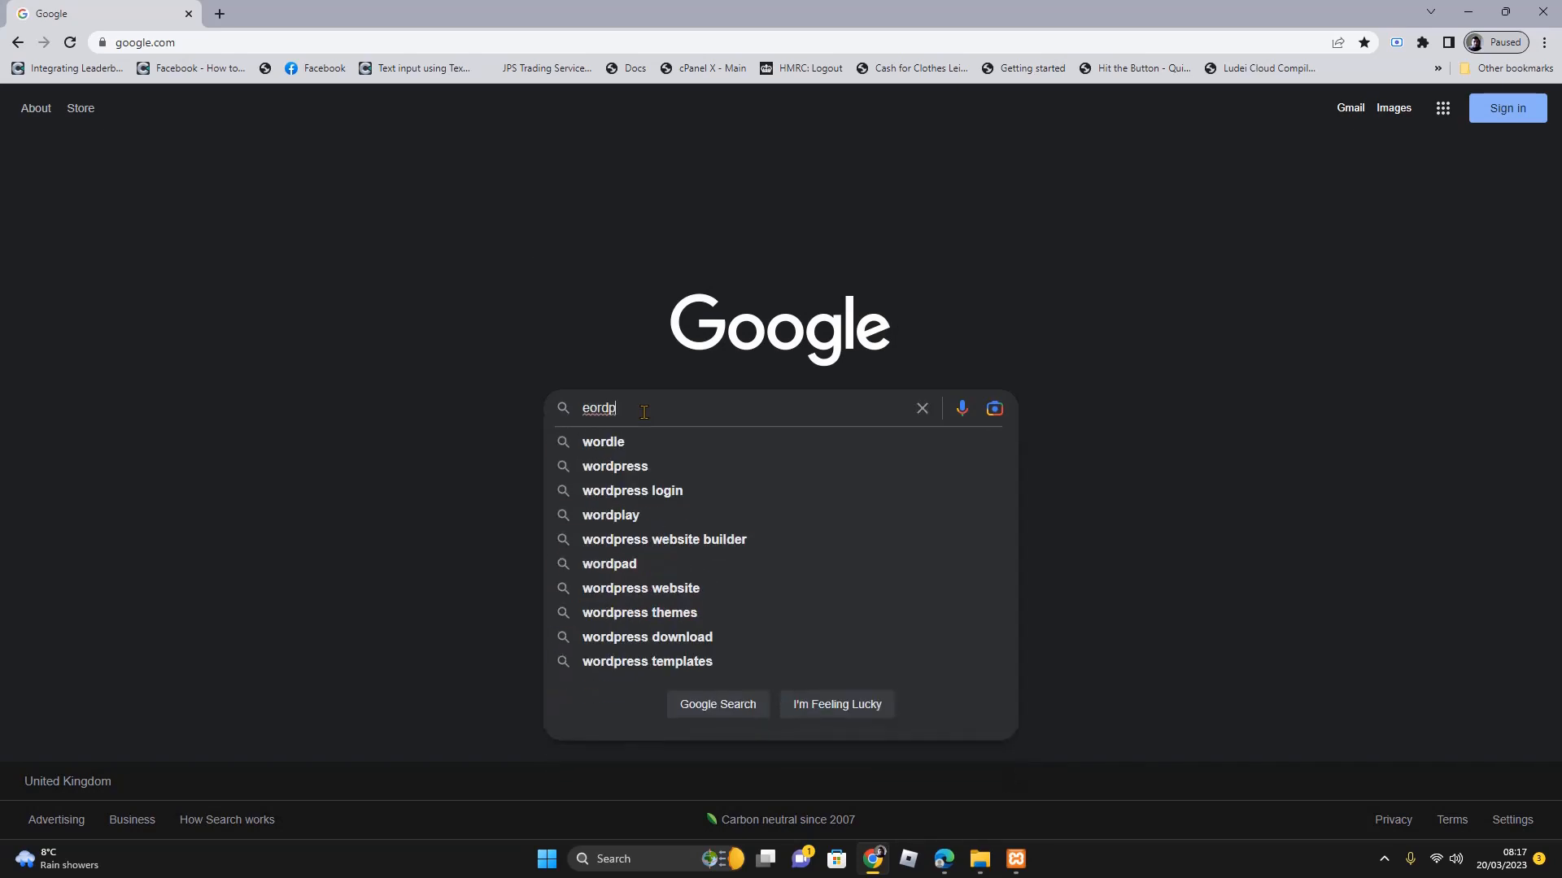
type("redd")
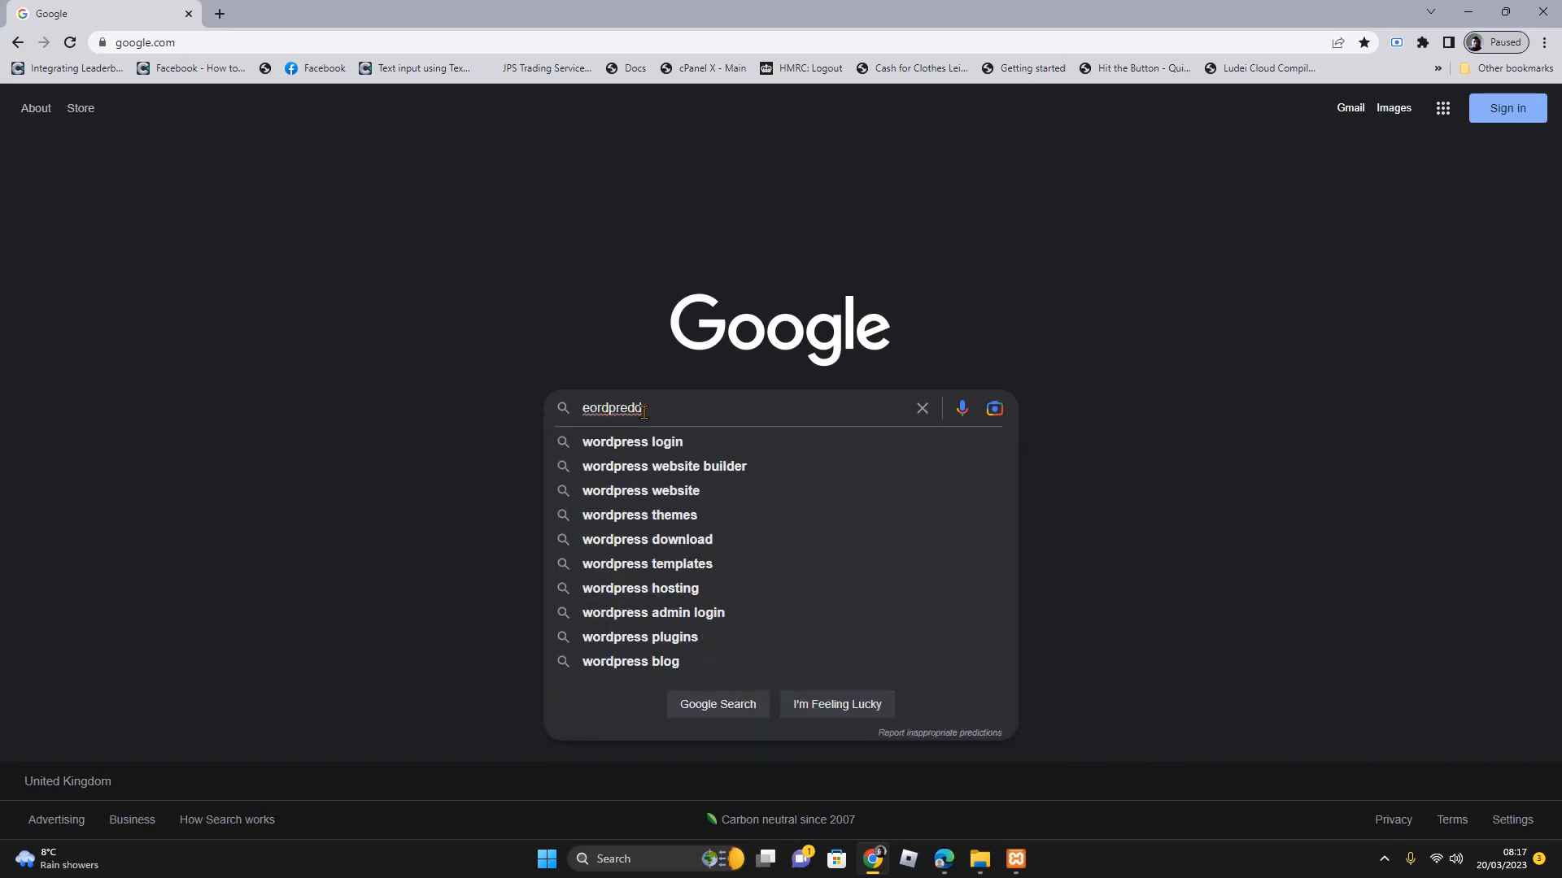
key("BackSpace")
key("BackSpace")
key("BackSpace")
key("BackSpace")
key("BackSpace")
key("BackSpace")
key("BackSpace")
key("BackSpace")
key("BackSpace")
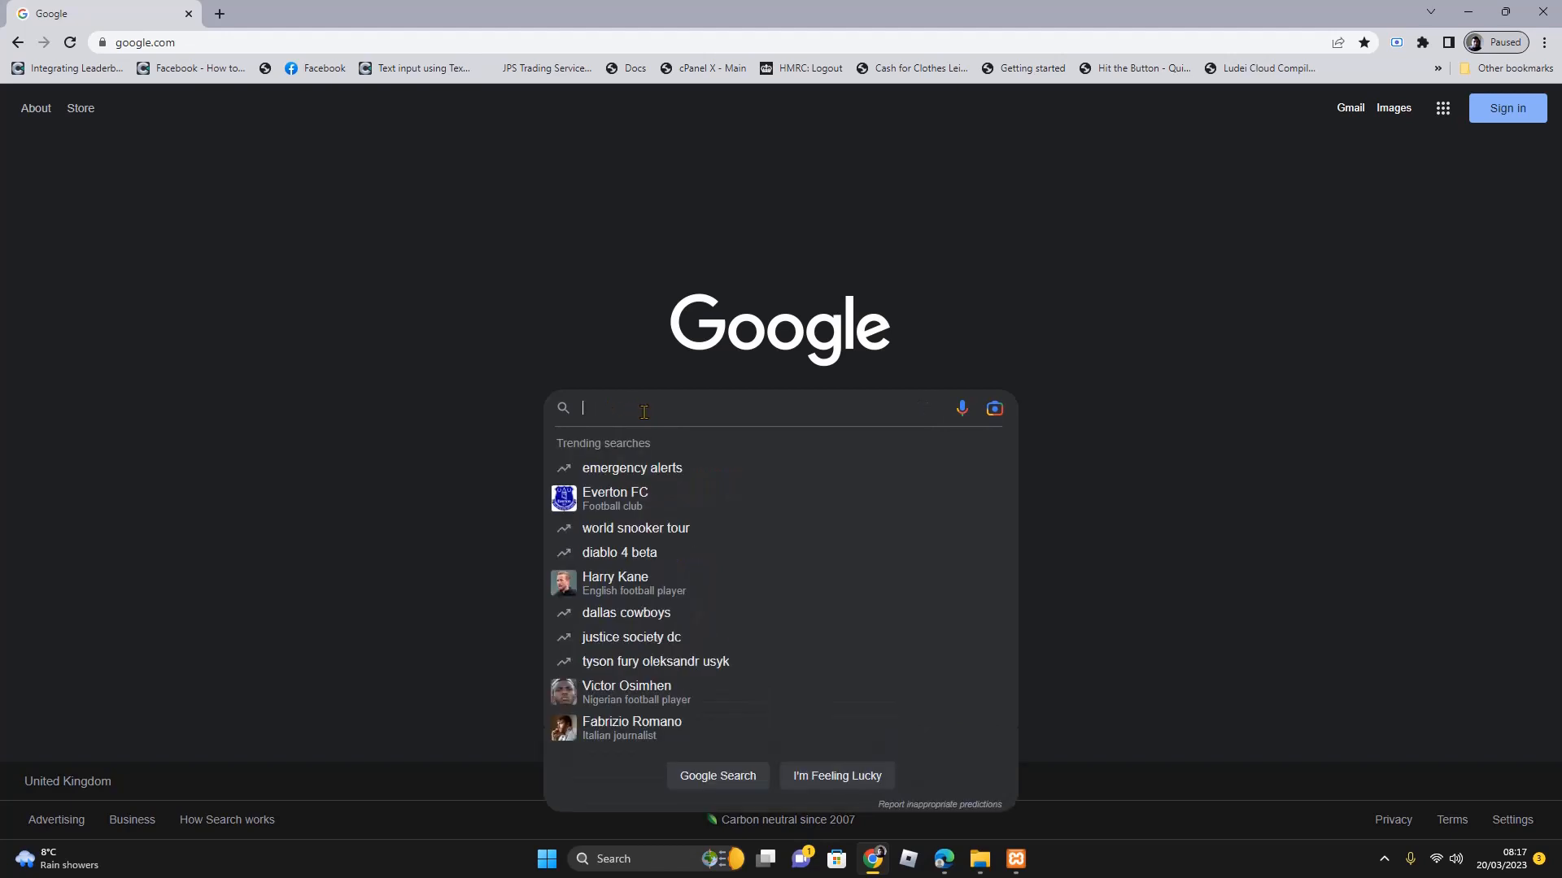
type("wo")
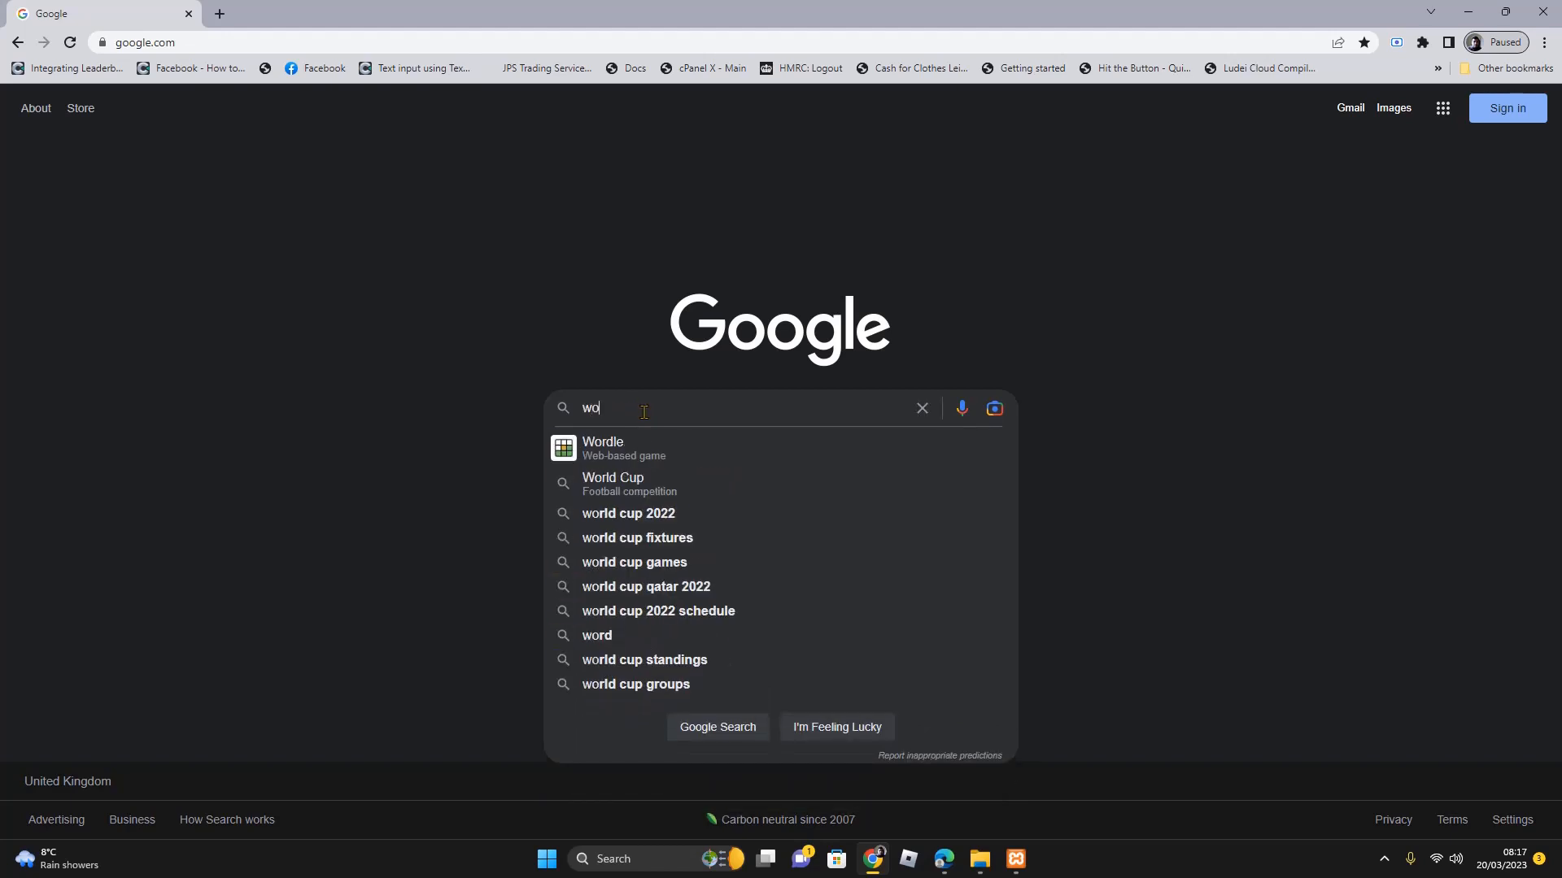
type("rdpress")
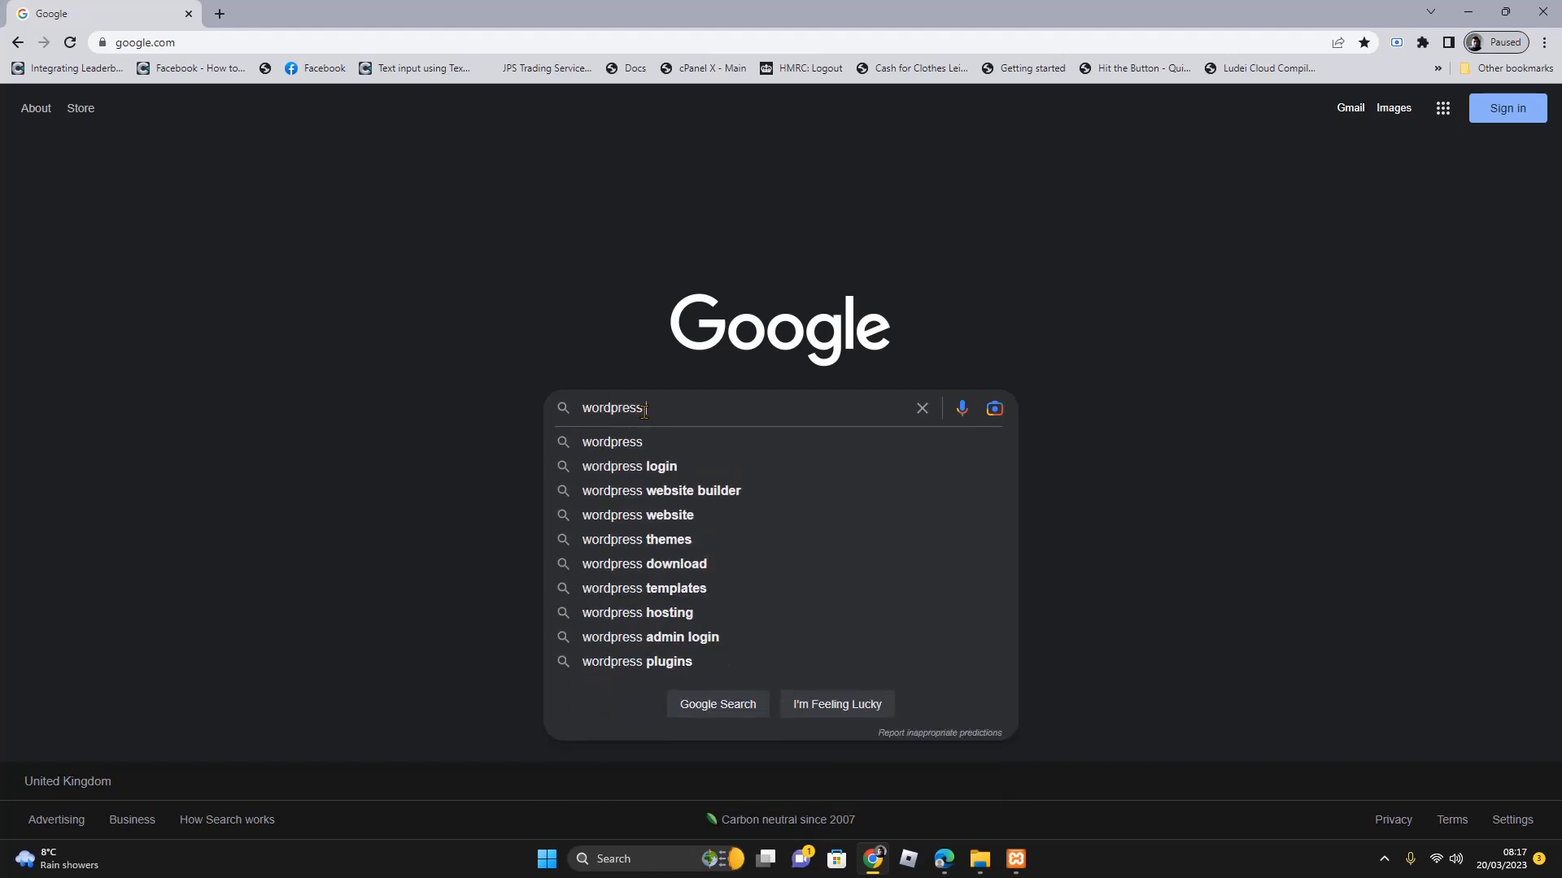
type(" download")
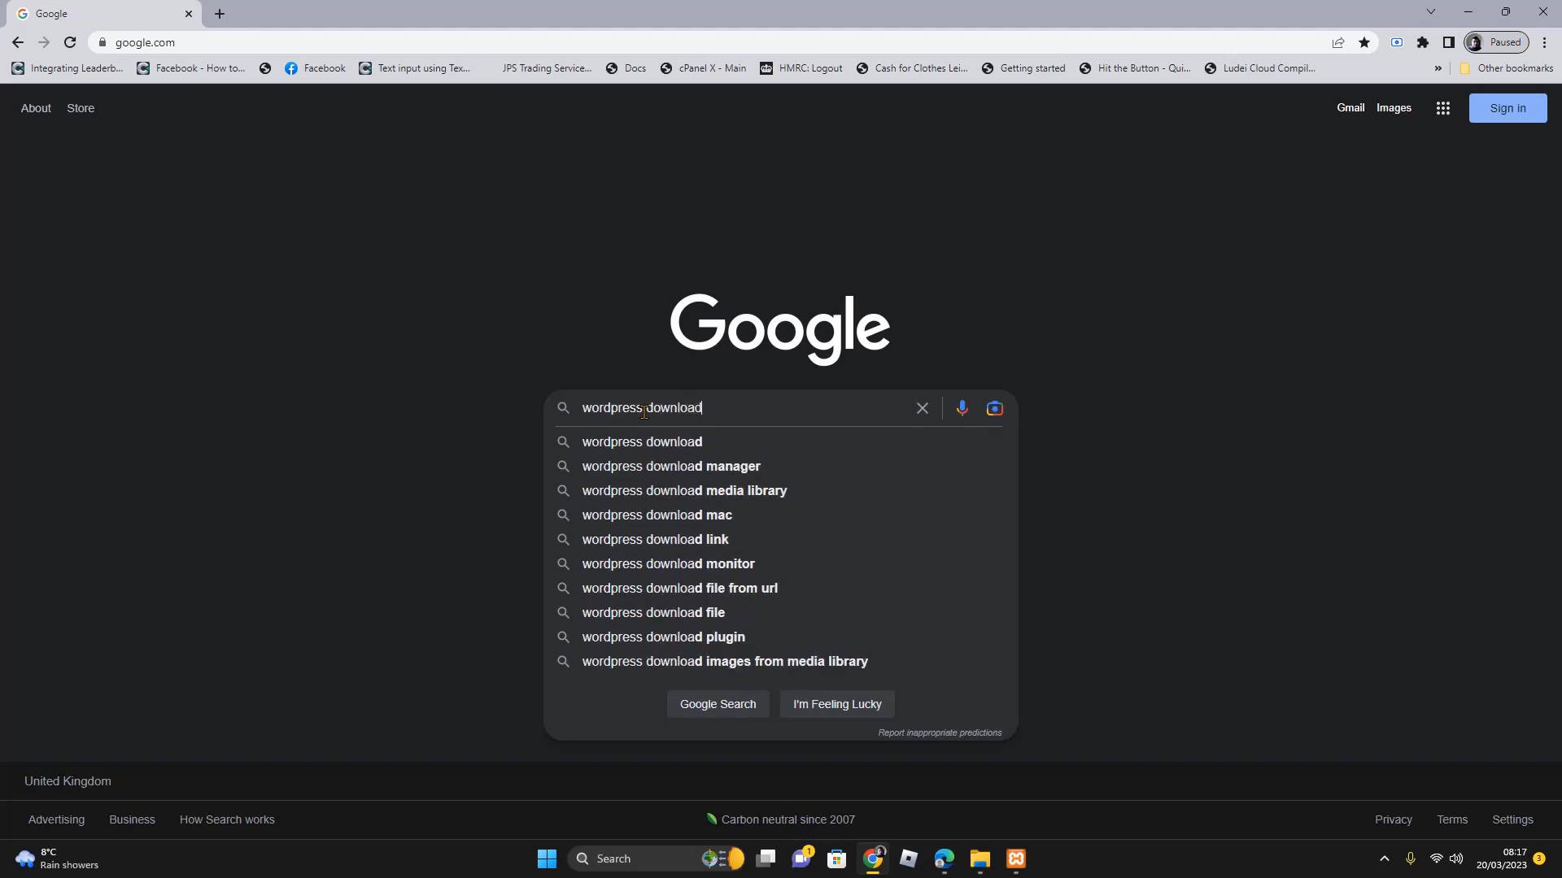
left_click(717, 456)
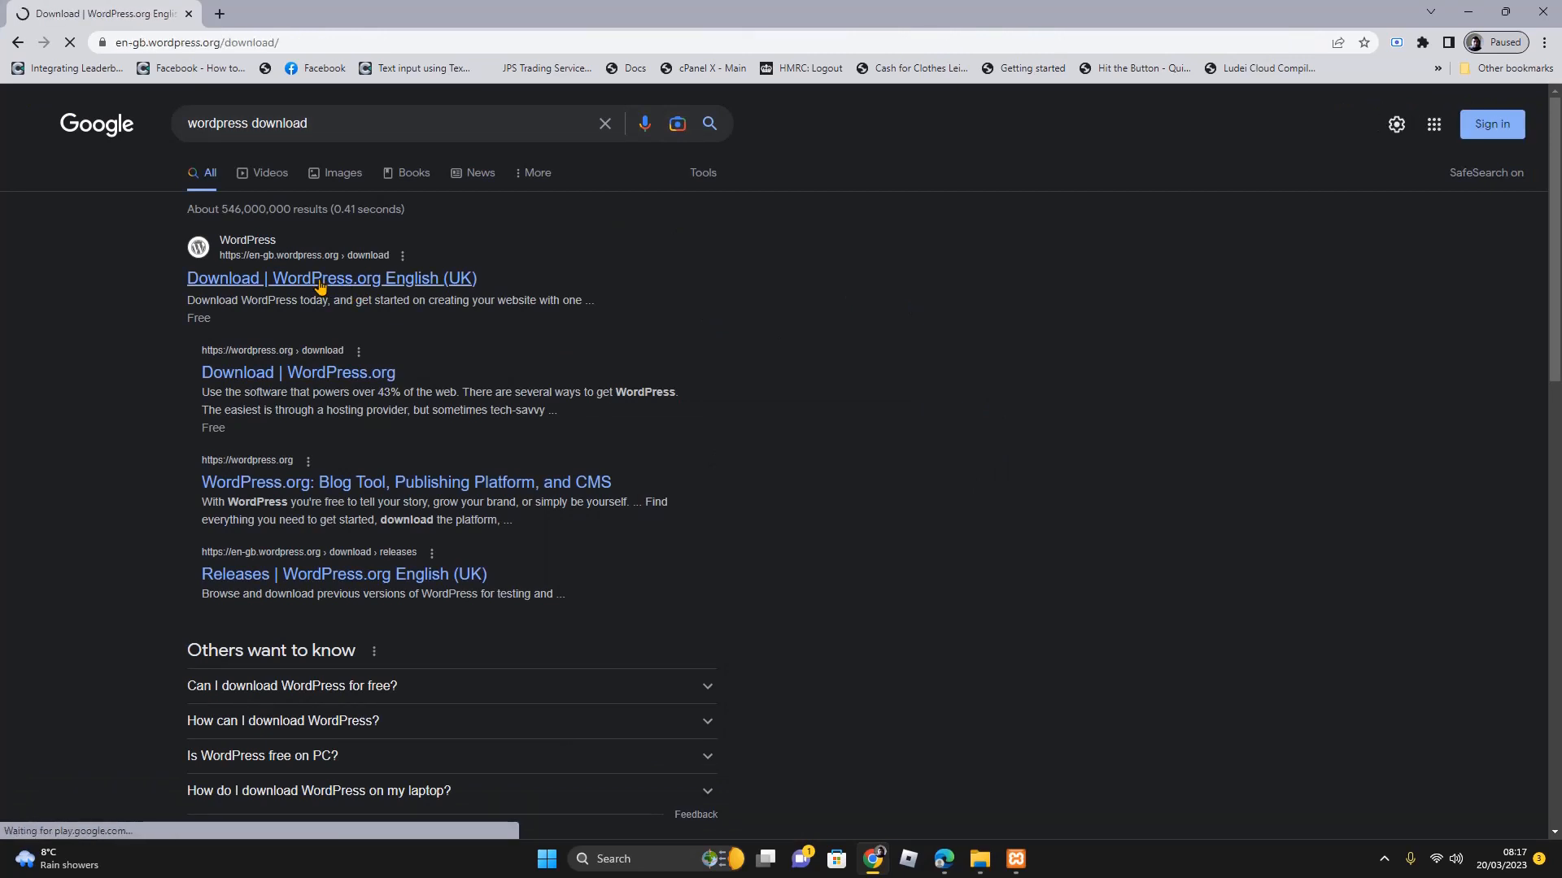
Download the WordPress 6.1.1 zip from wordpress.org, dismiss the thank-you message, and return to htdocs
scroll(1255, 621, "down", 2)
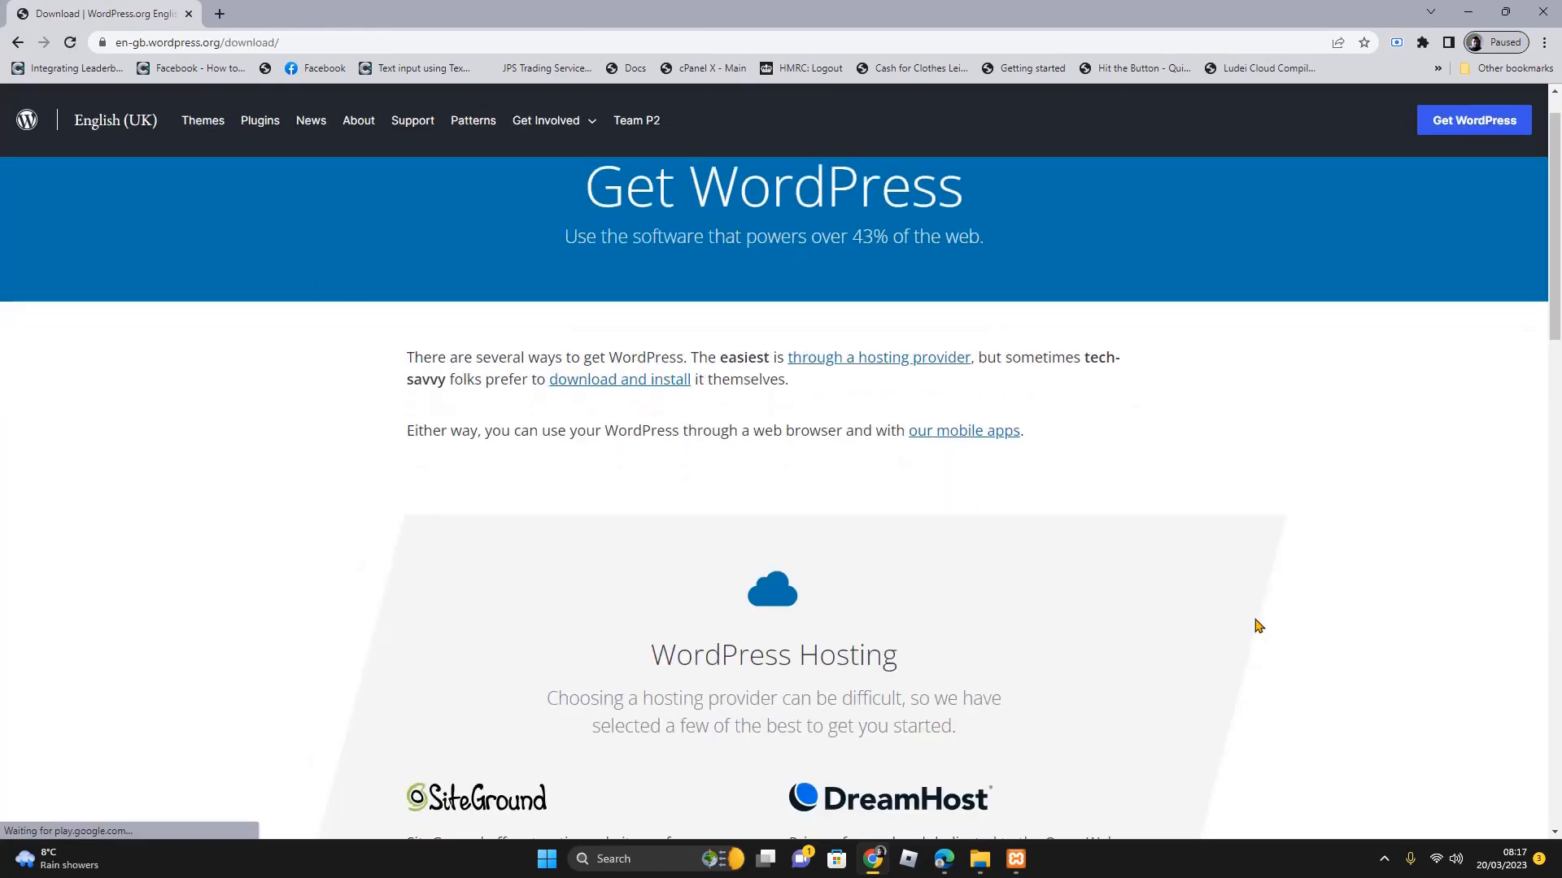
scroll(1258, 626, "down", 3)
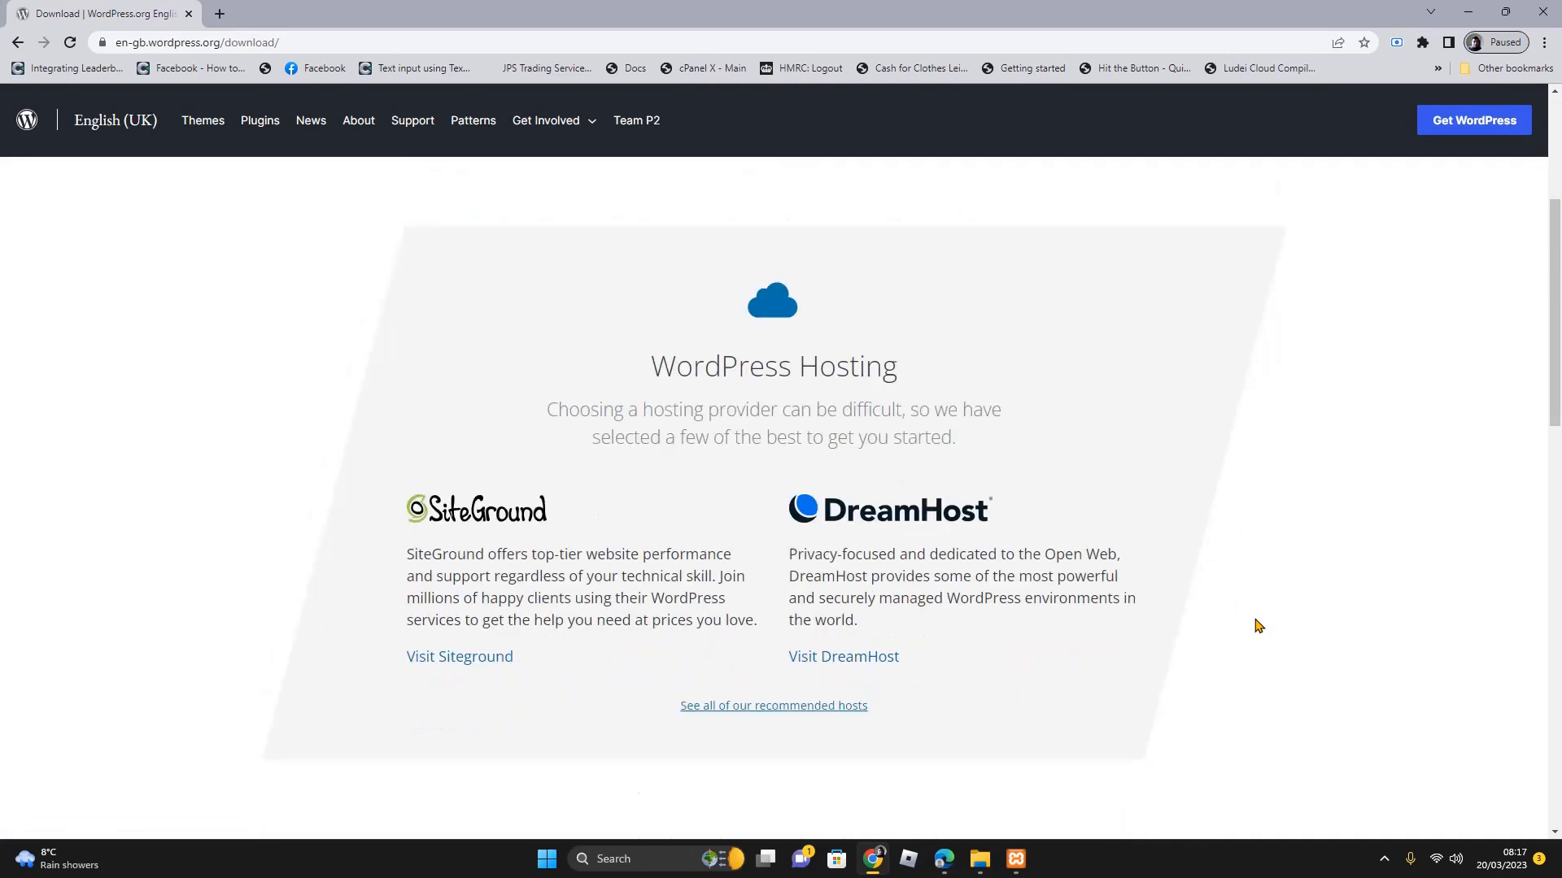
scroll(1258, 626, "down", 3)
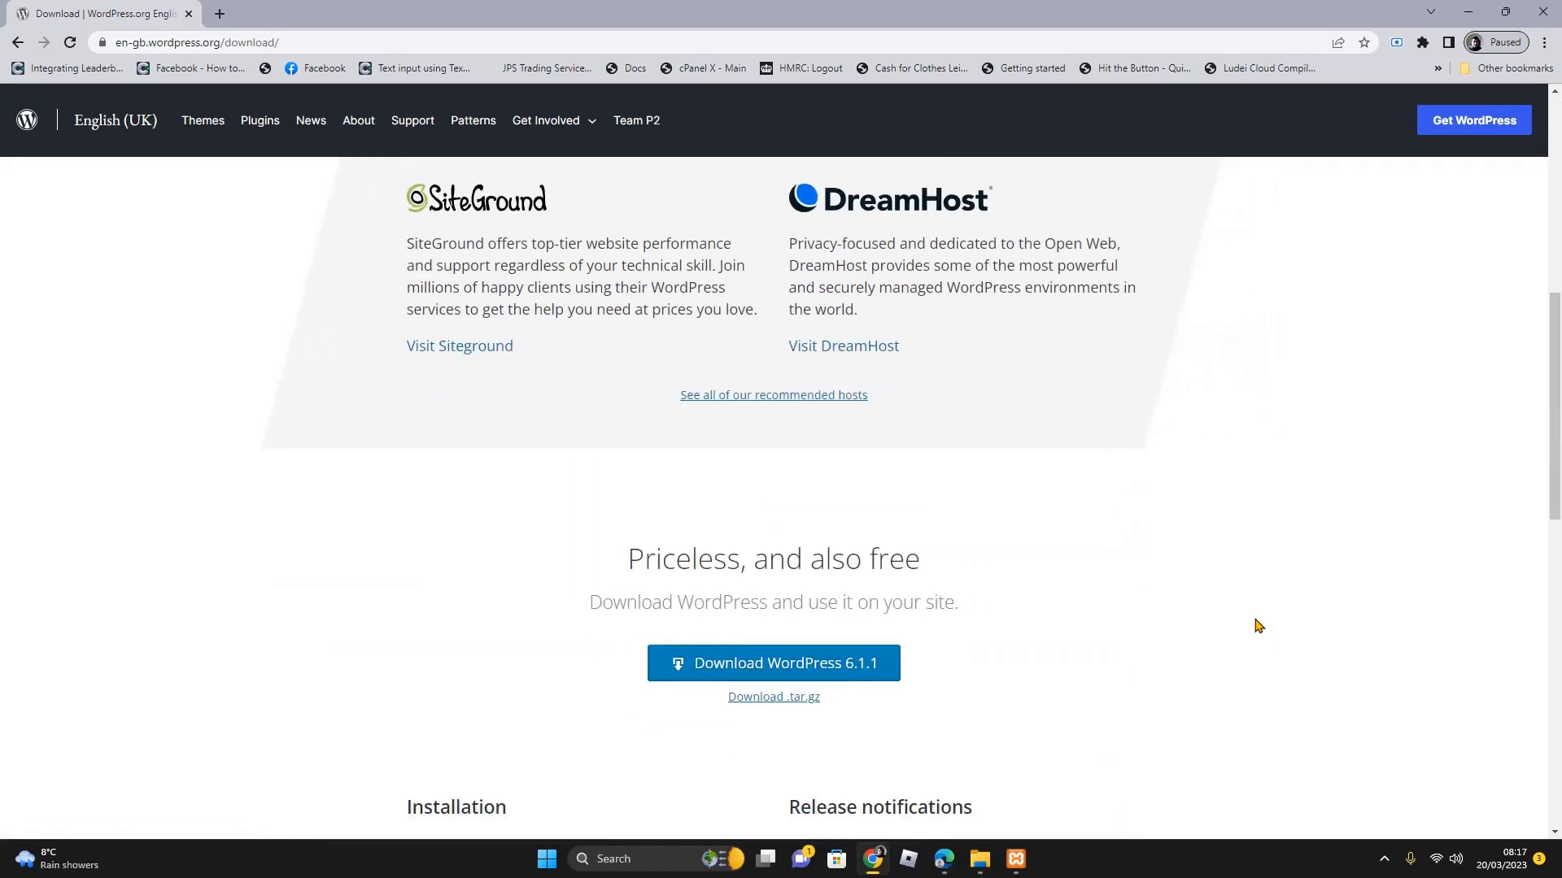
scroll(1258, 625, "down", 2)
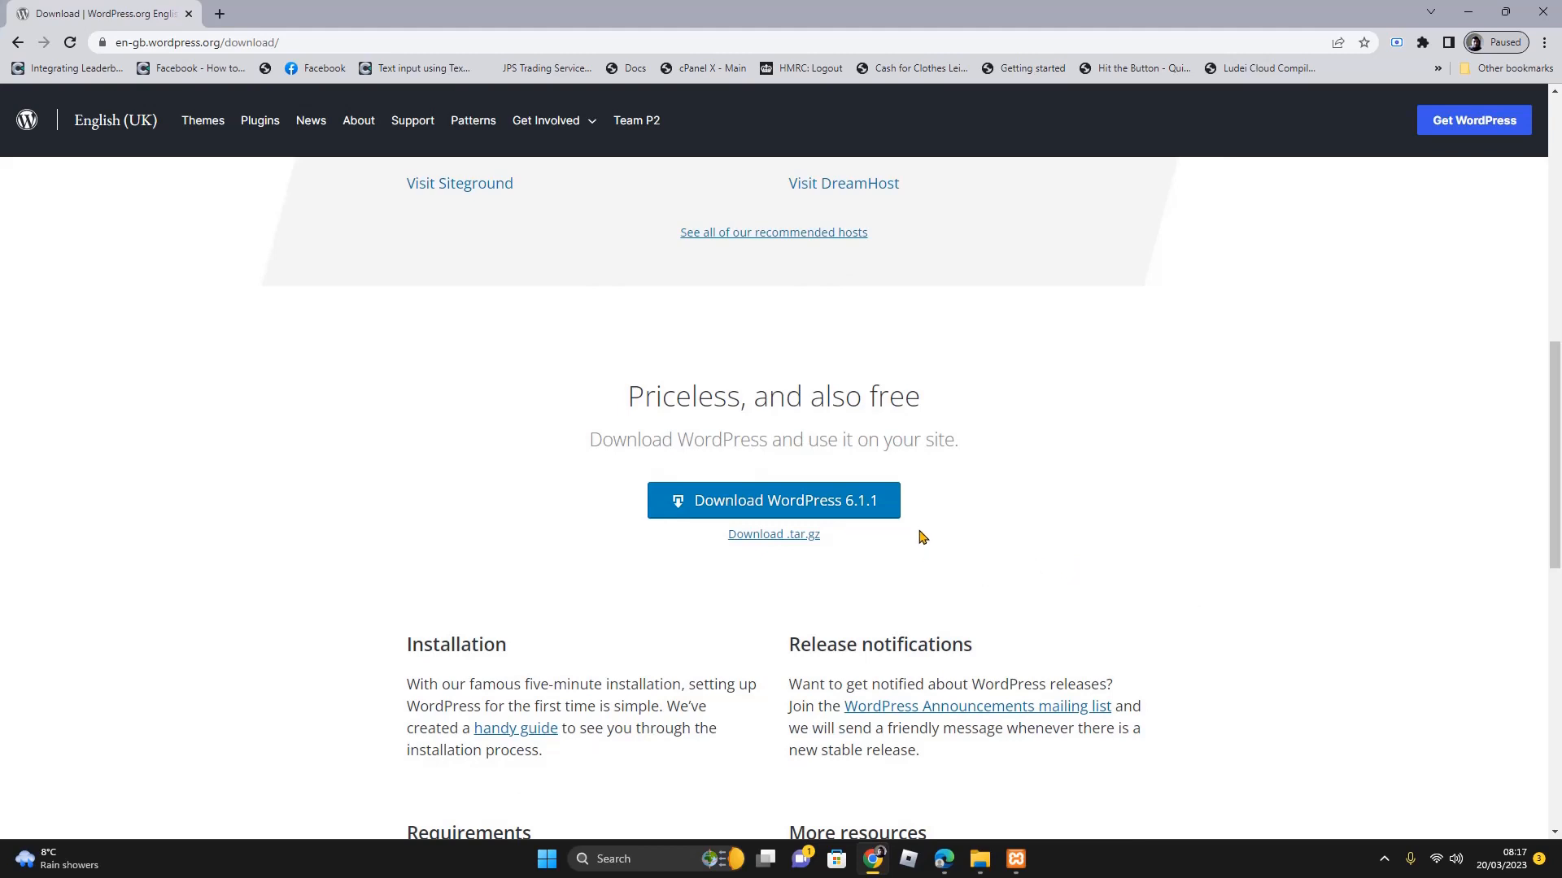
left_click(804, 501)
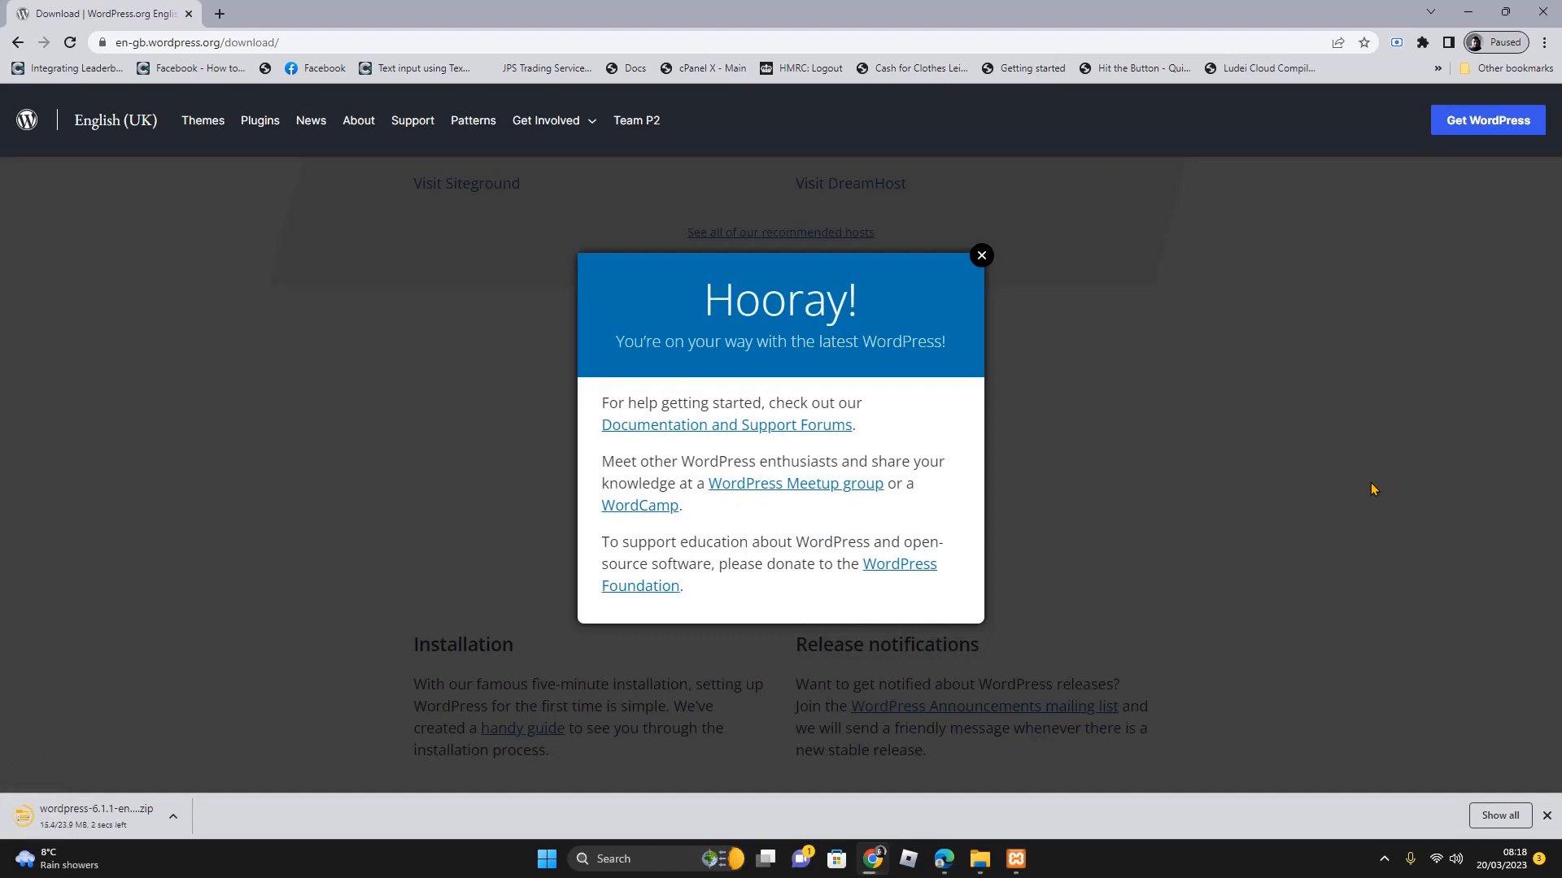
left_click(979, 257)
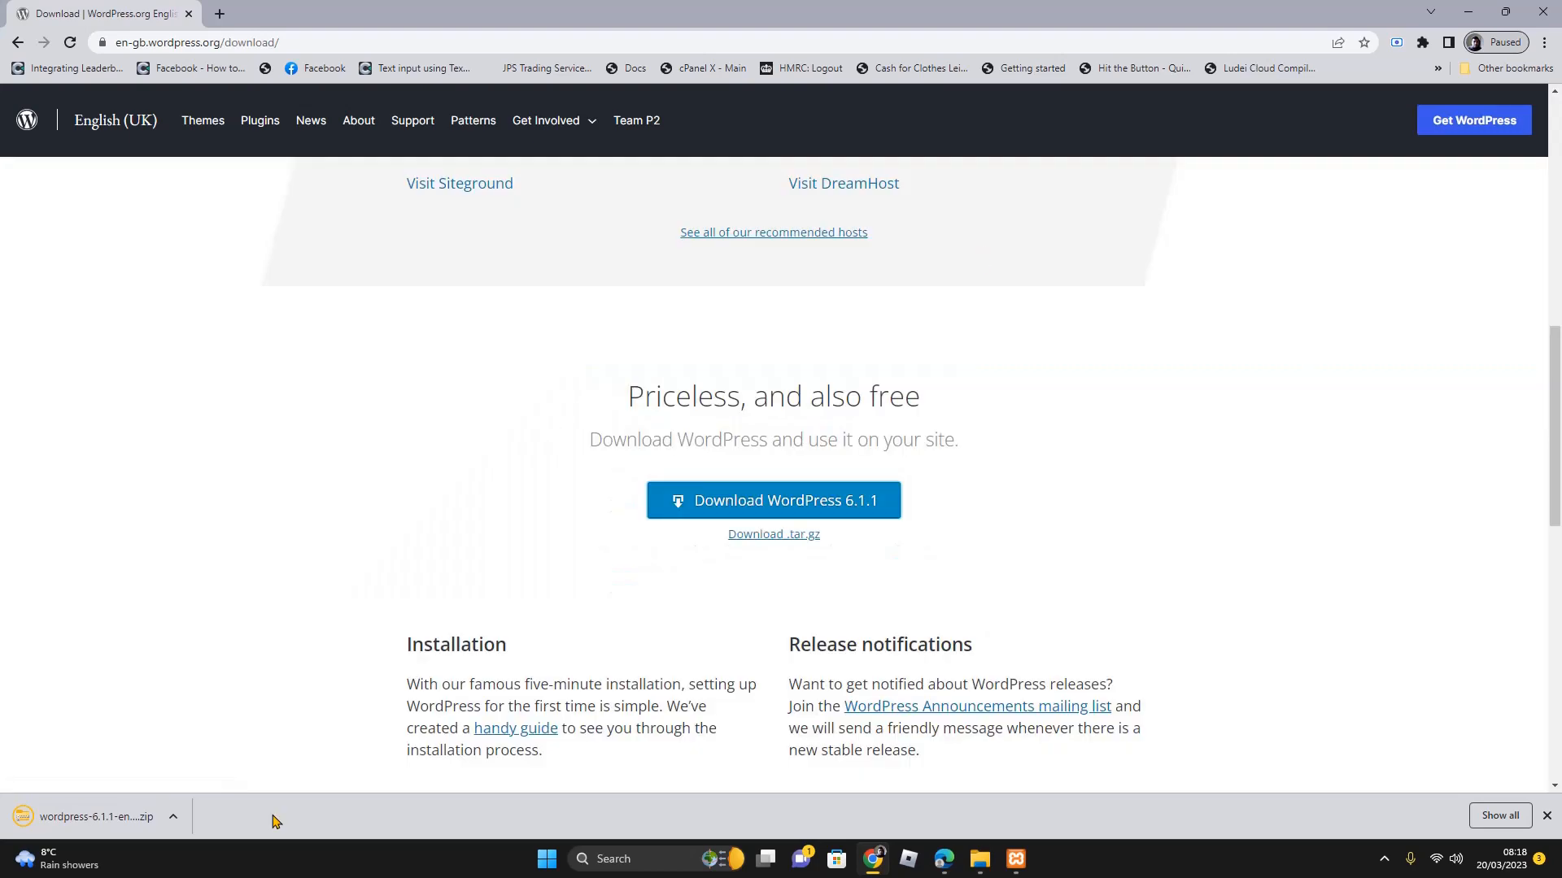
left_click(979, 859)
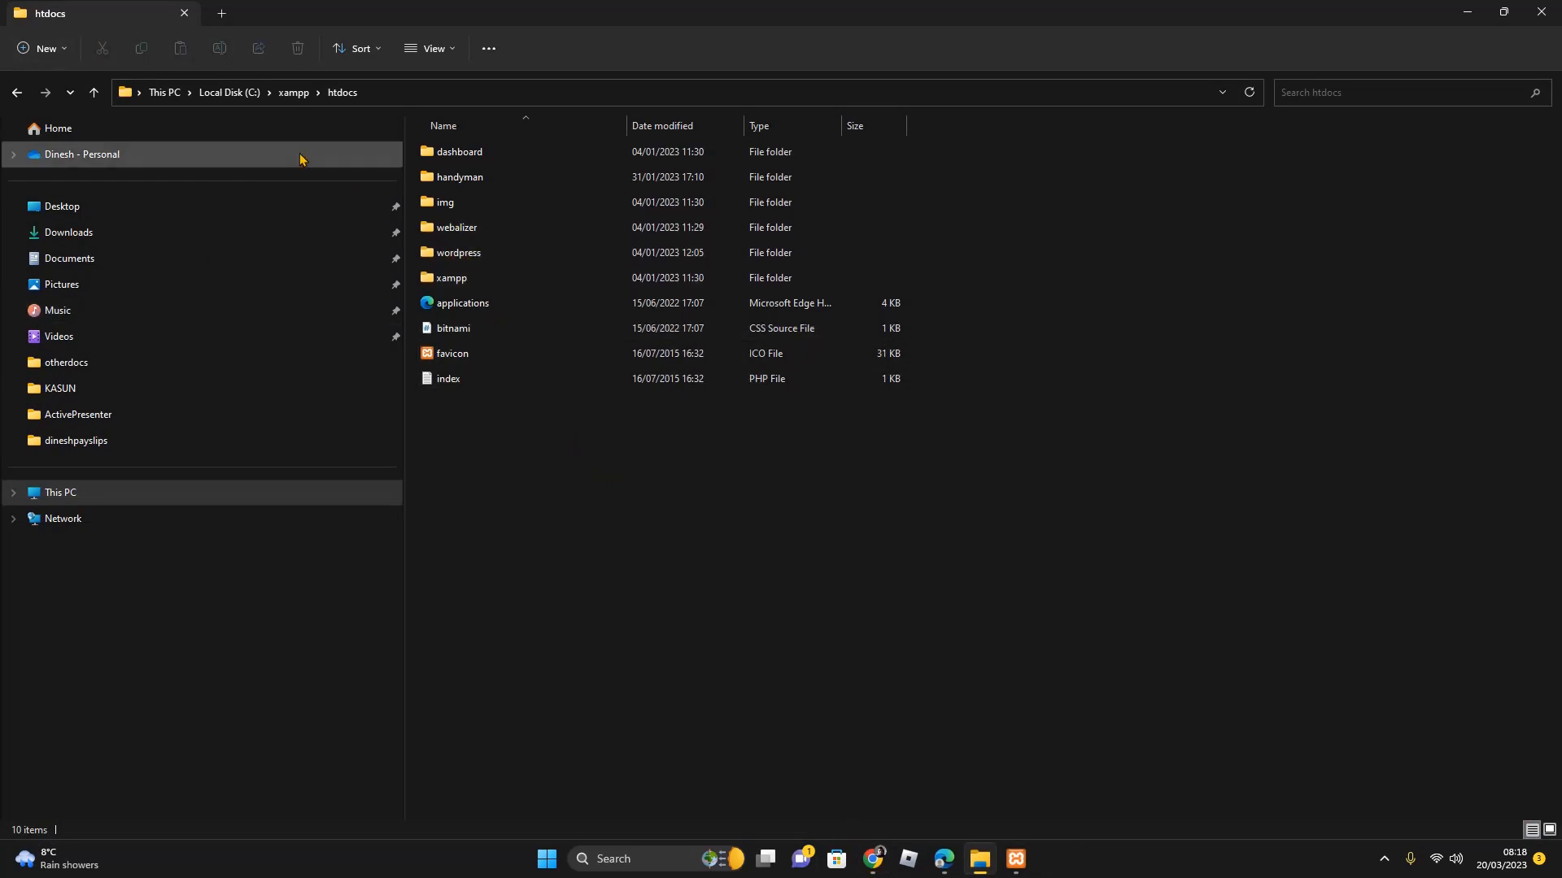
Create a new folder named wpreact in C:\xampp\htdocs and go back to Chrome
left_click(42, 48)
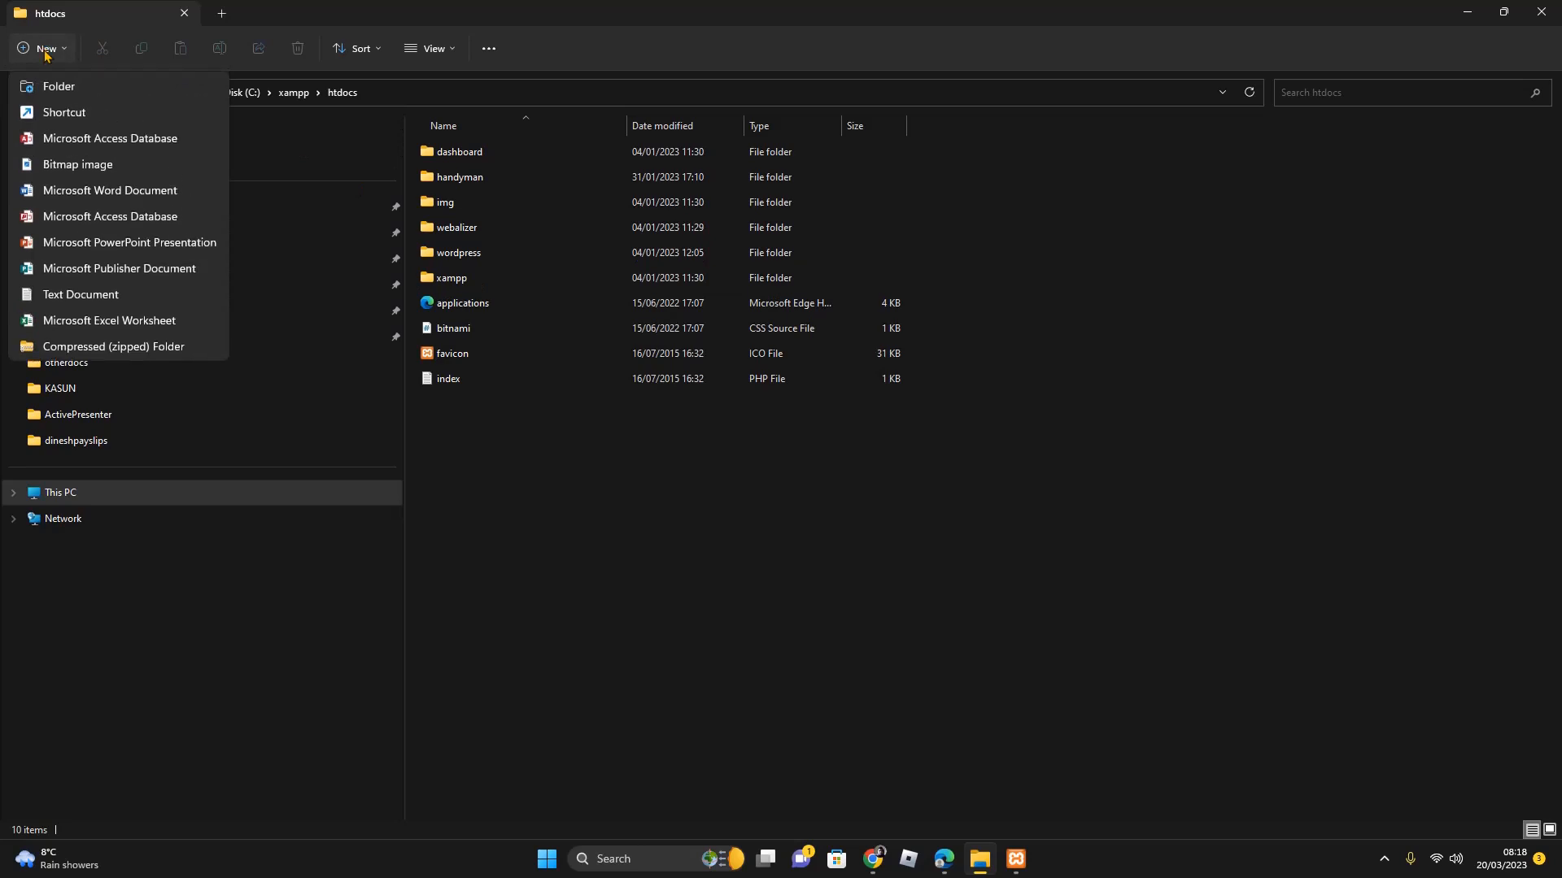
left_click(68, 86)
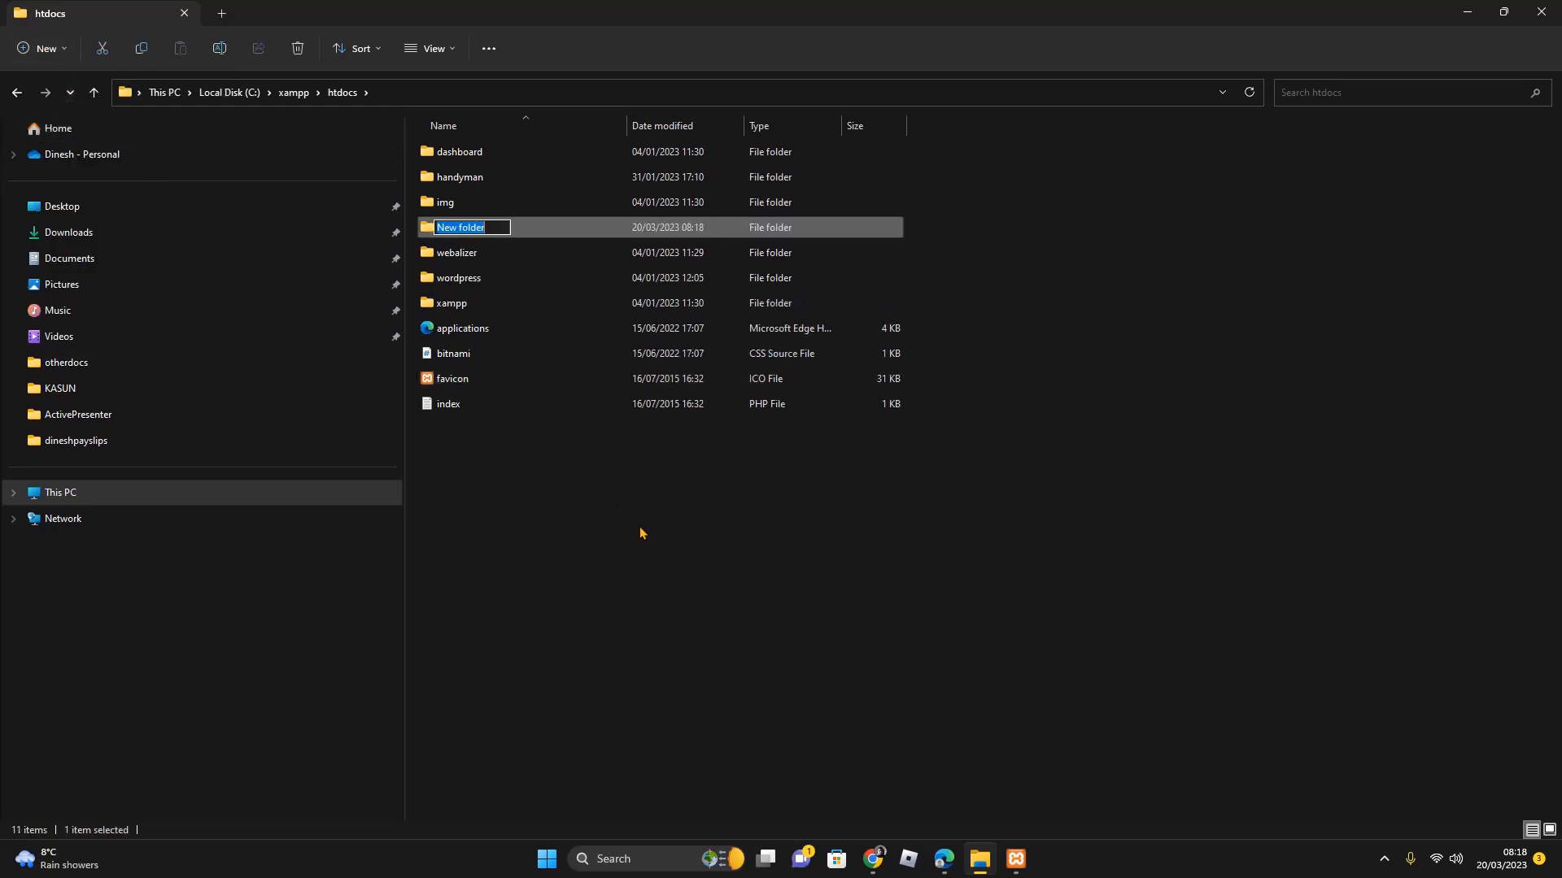
type("wpreact")
key("Return")
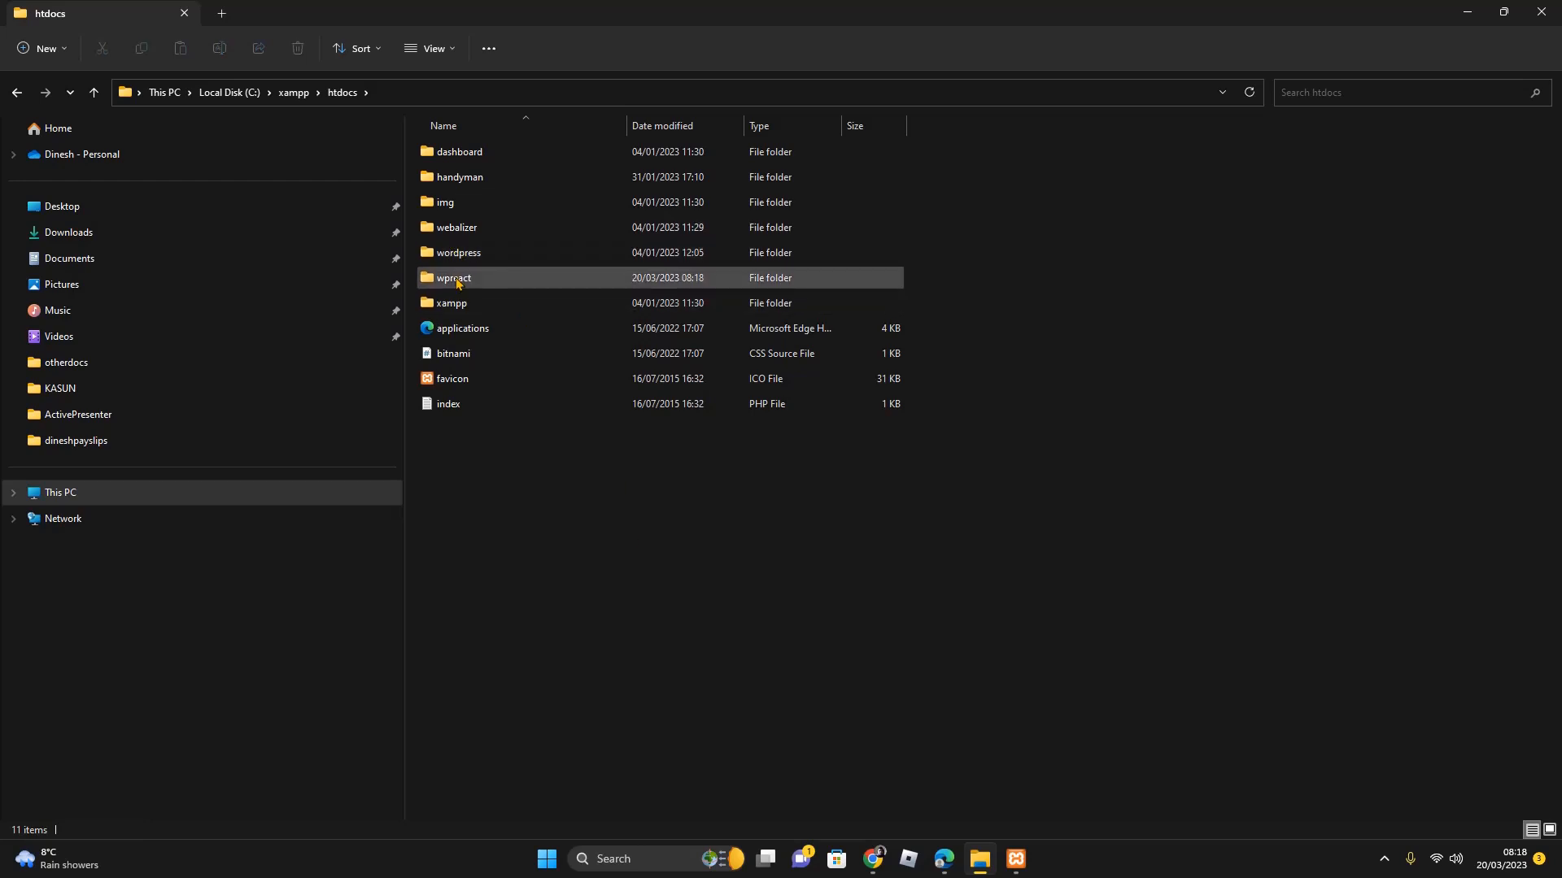
left_click(611, 691)
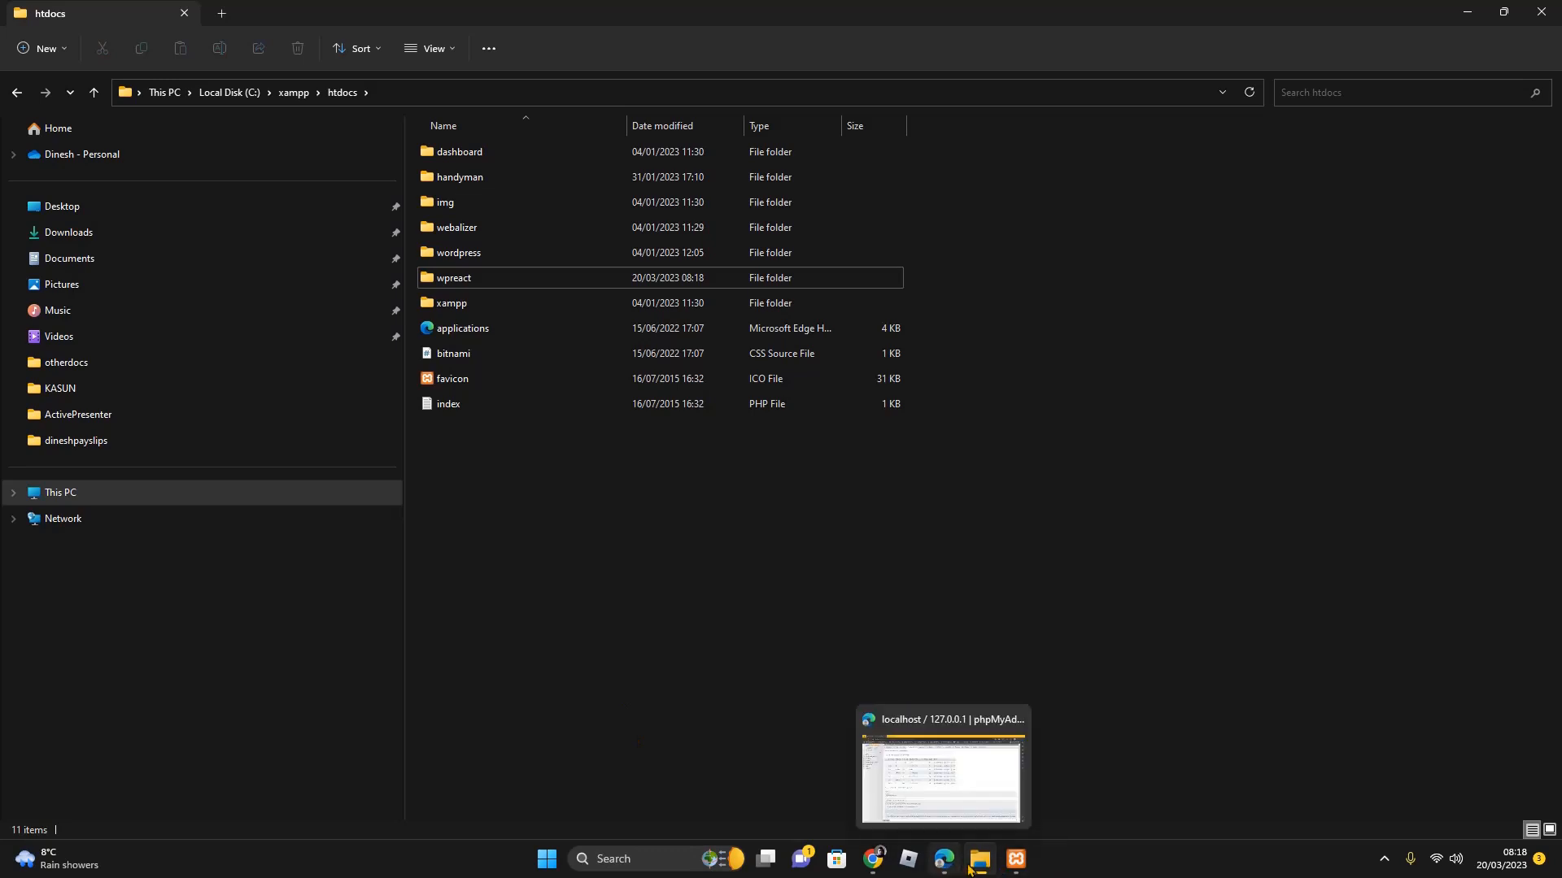
left_click(872, 867)
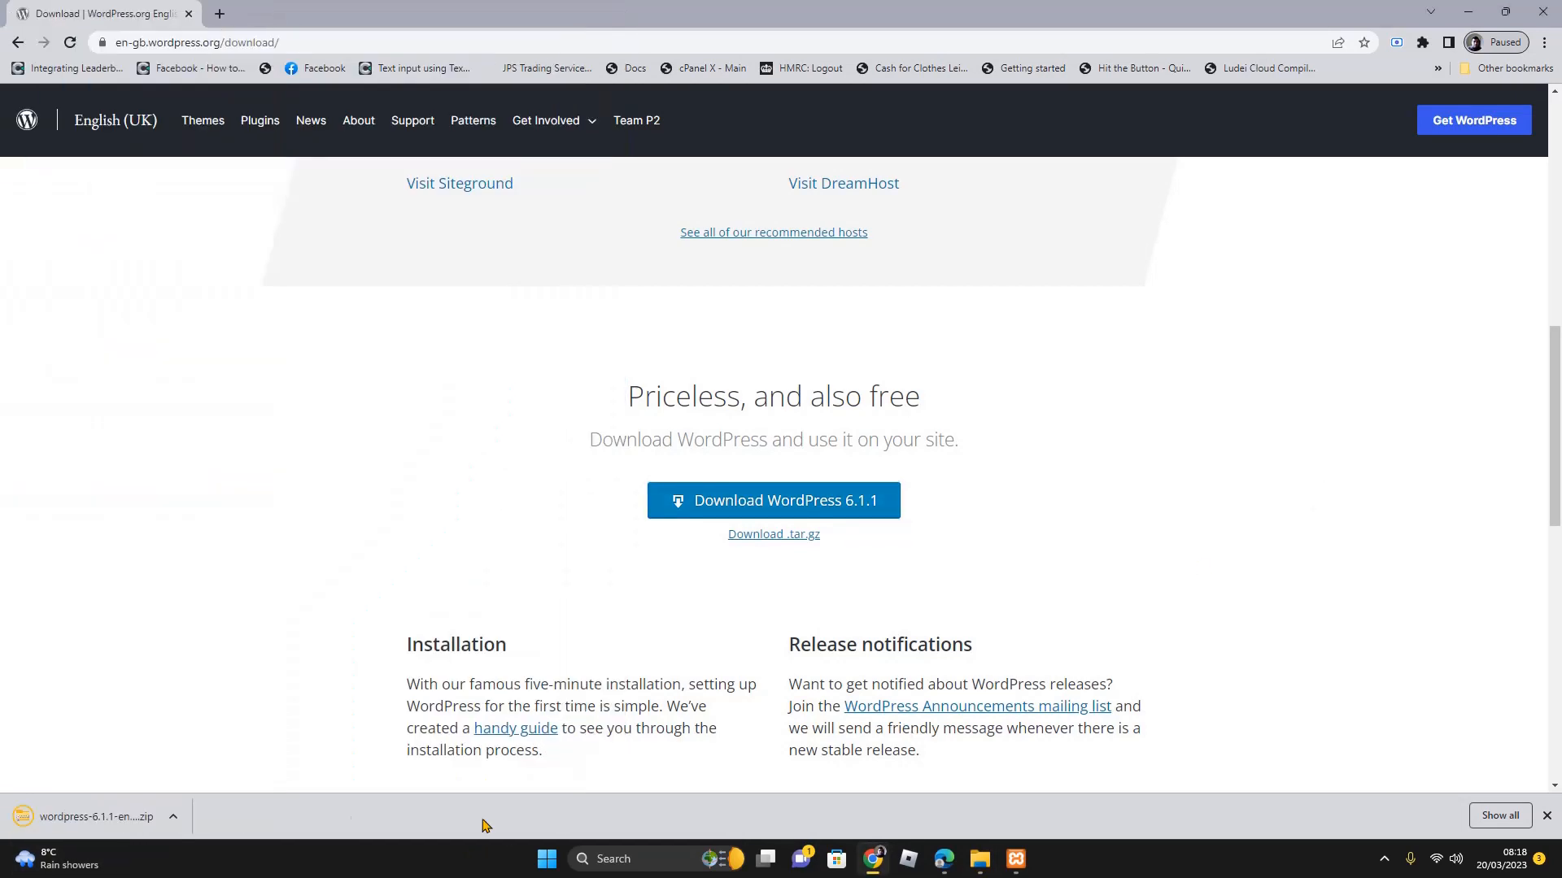
Pick an entry from the downloaded zip's options menu, then return to htdocs in File Explorer
left_click(178, 821)
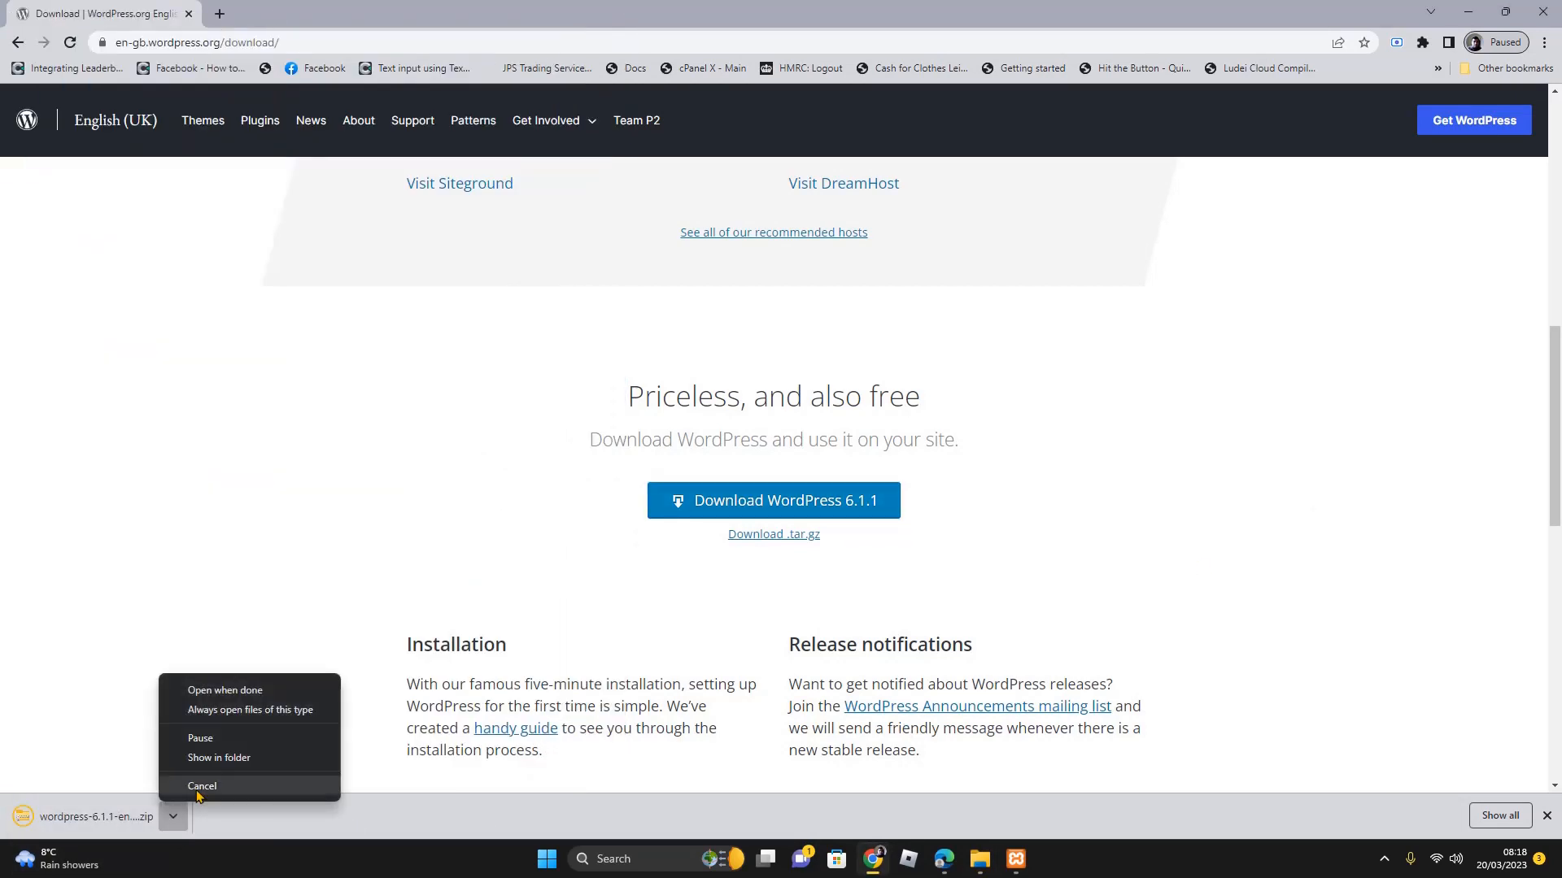
left_click(209, 763)
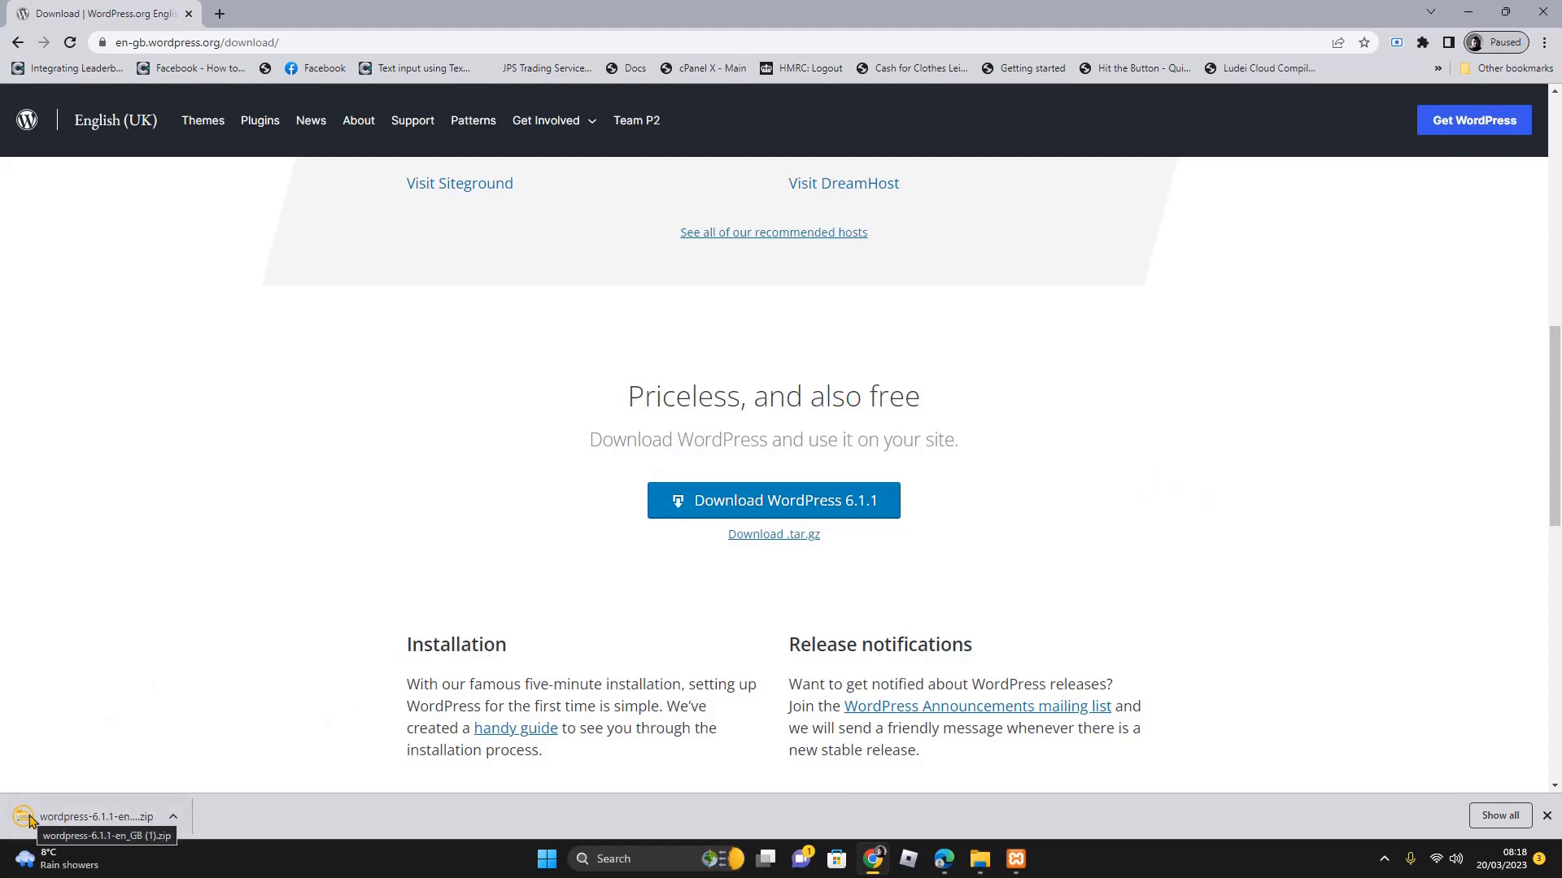
left_click(979, 860)
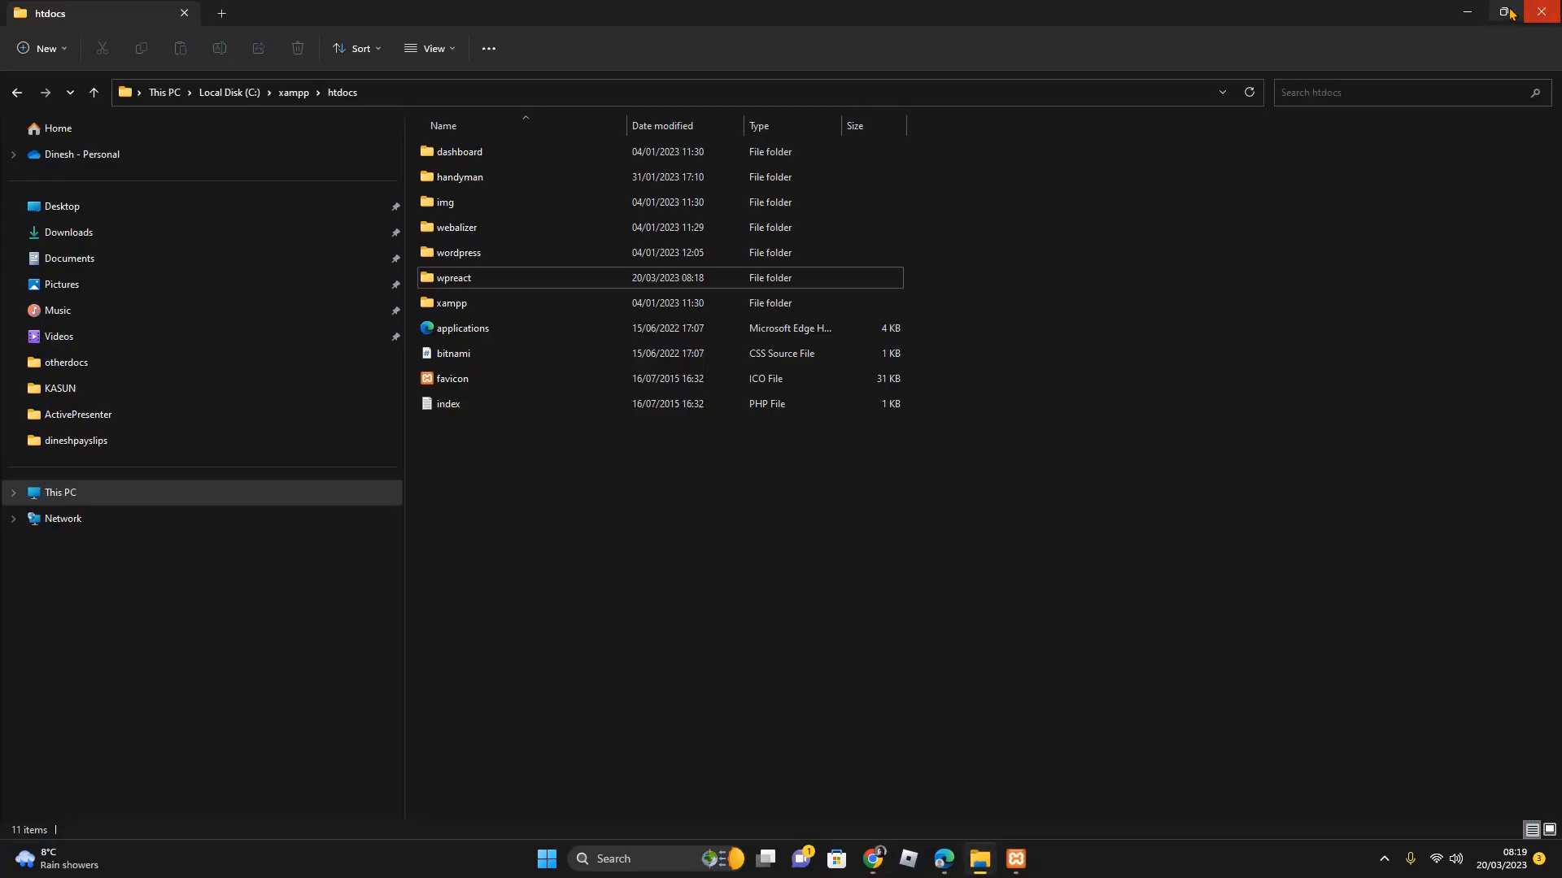
Open the Downloads folder and select the wordpress-6.1.1-en_GB (1) zip
left_click(79, 235)
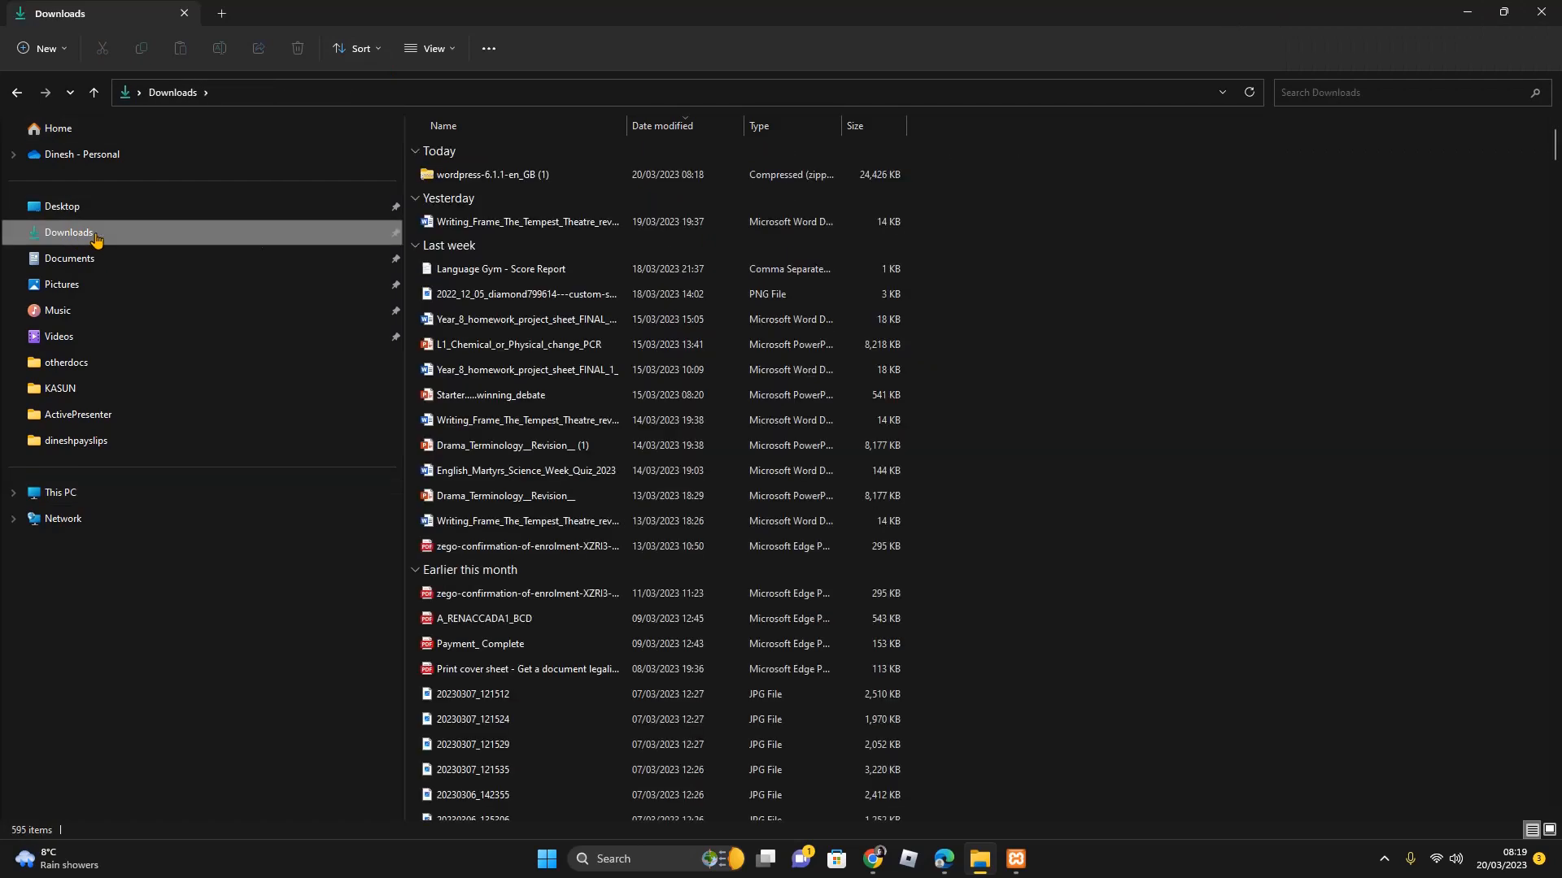
left_click(529, 179)
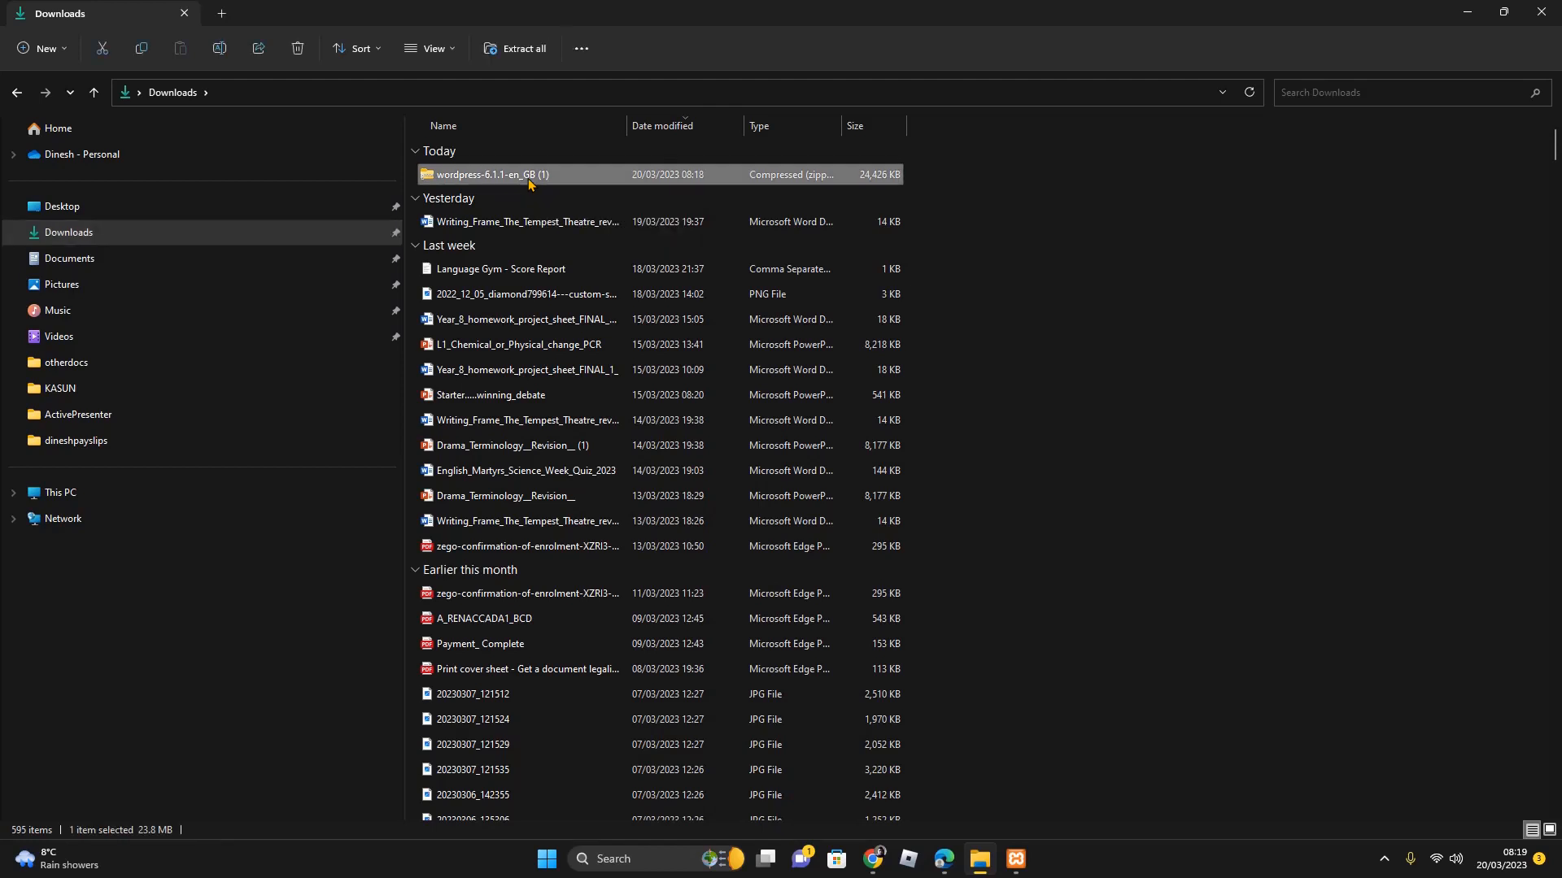
Start extracting the zip and browse the destination to Local Disk (C:)
left_click(520, 49)
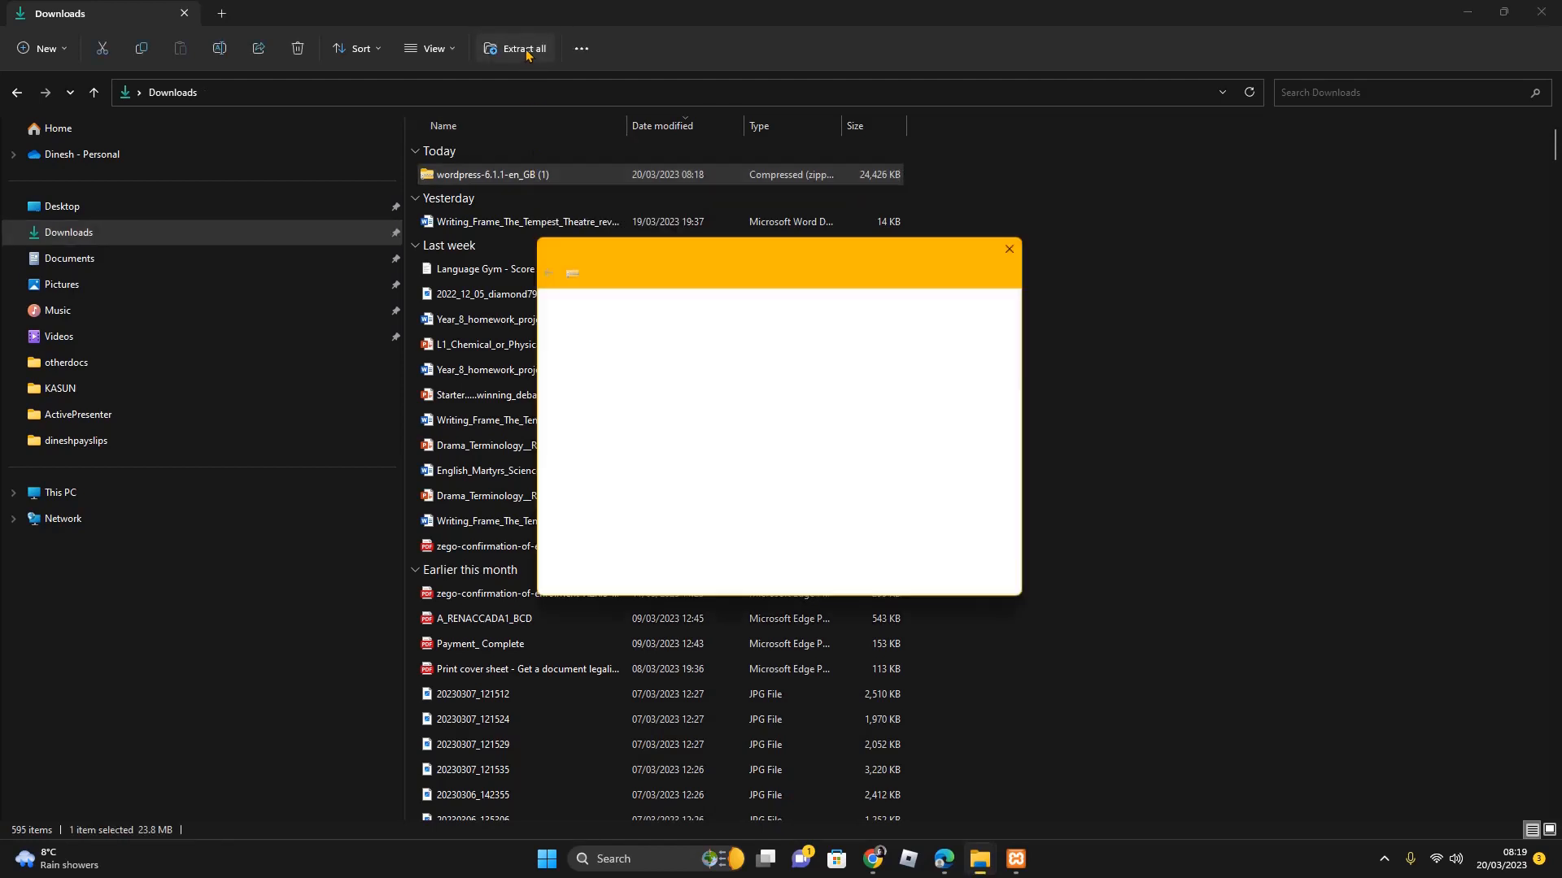
left_click(961, 361)
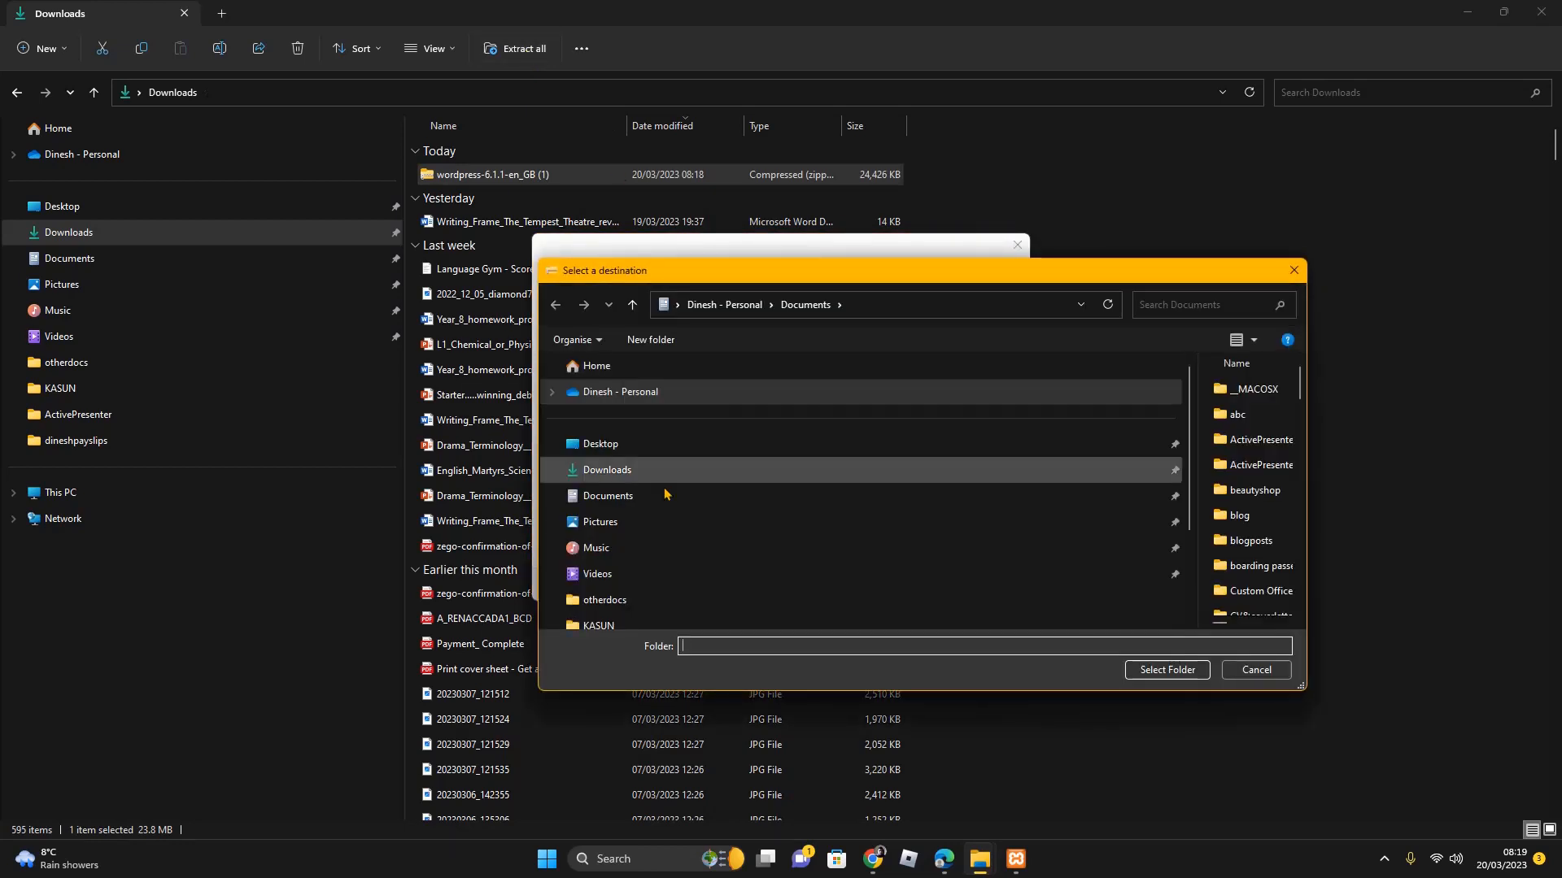
scroll(615, 588, "down", 2)
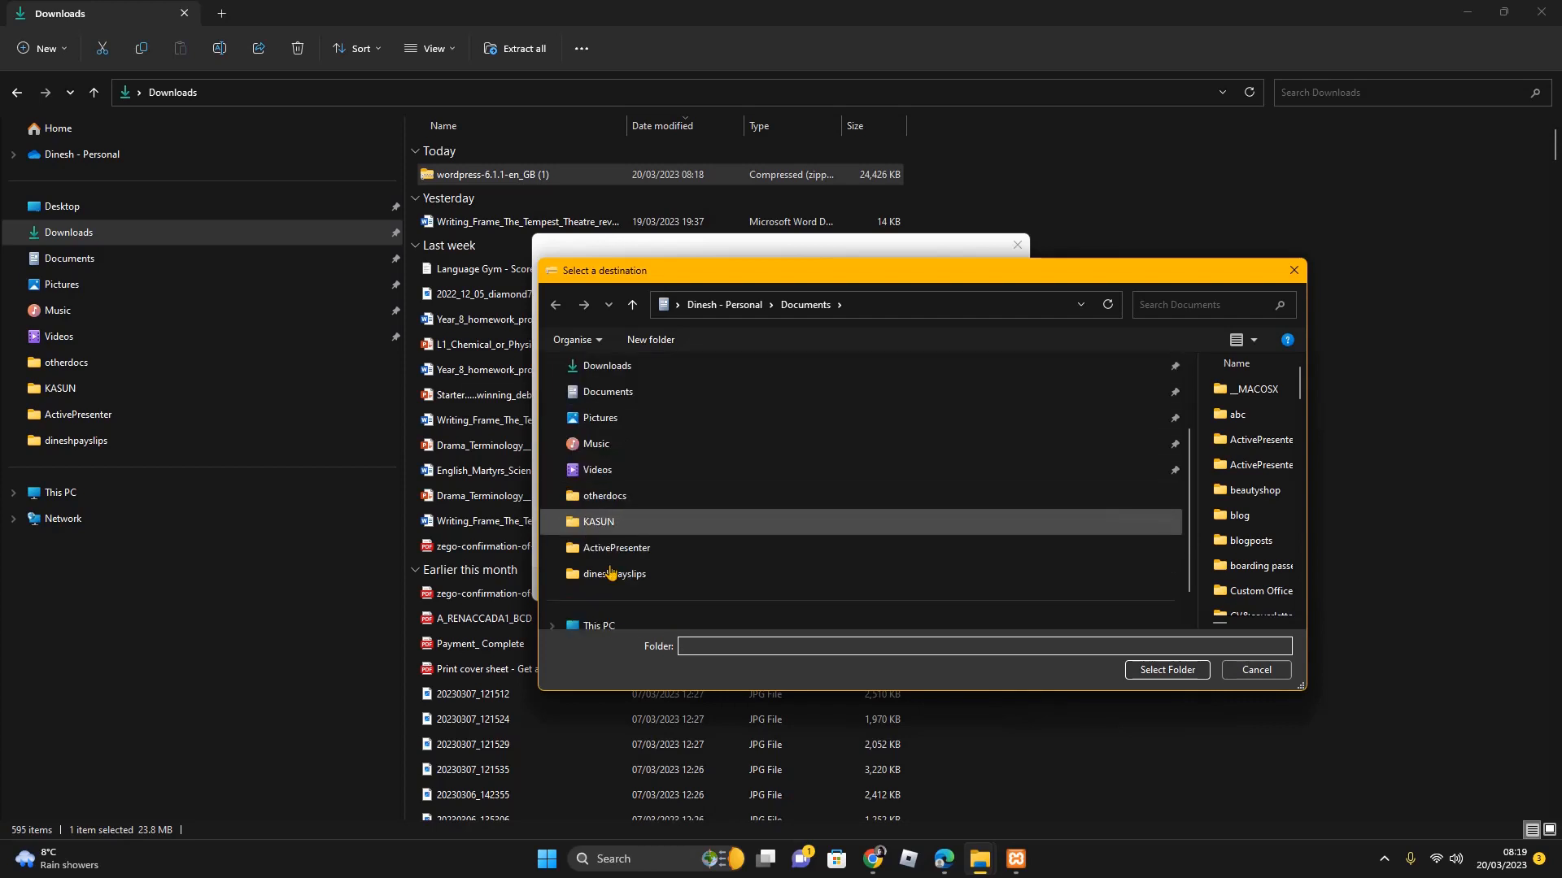
left_click(611, 582)
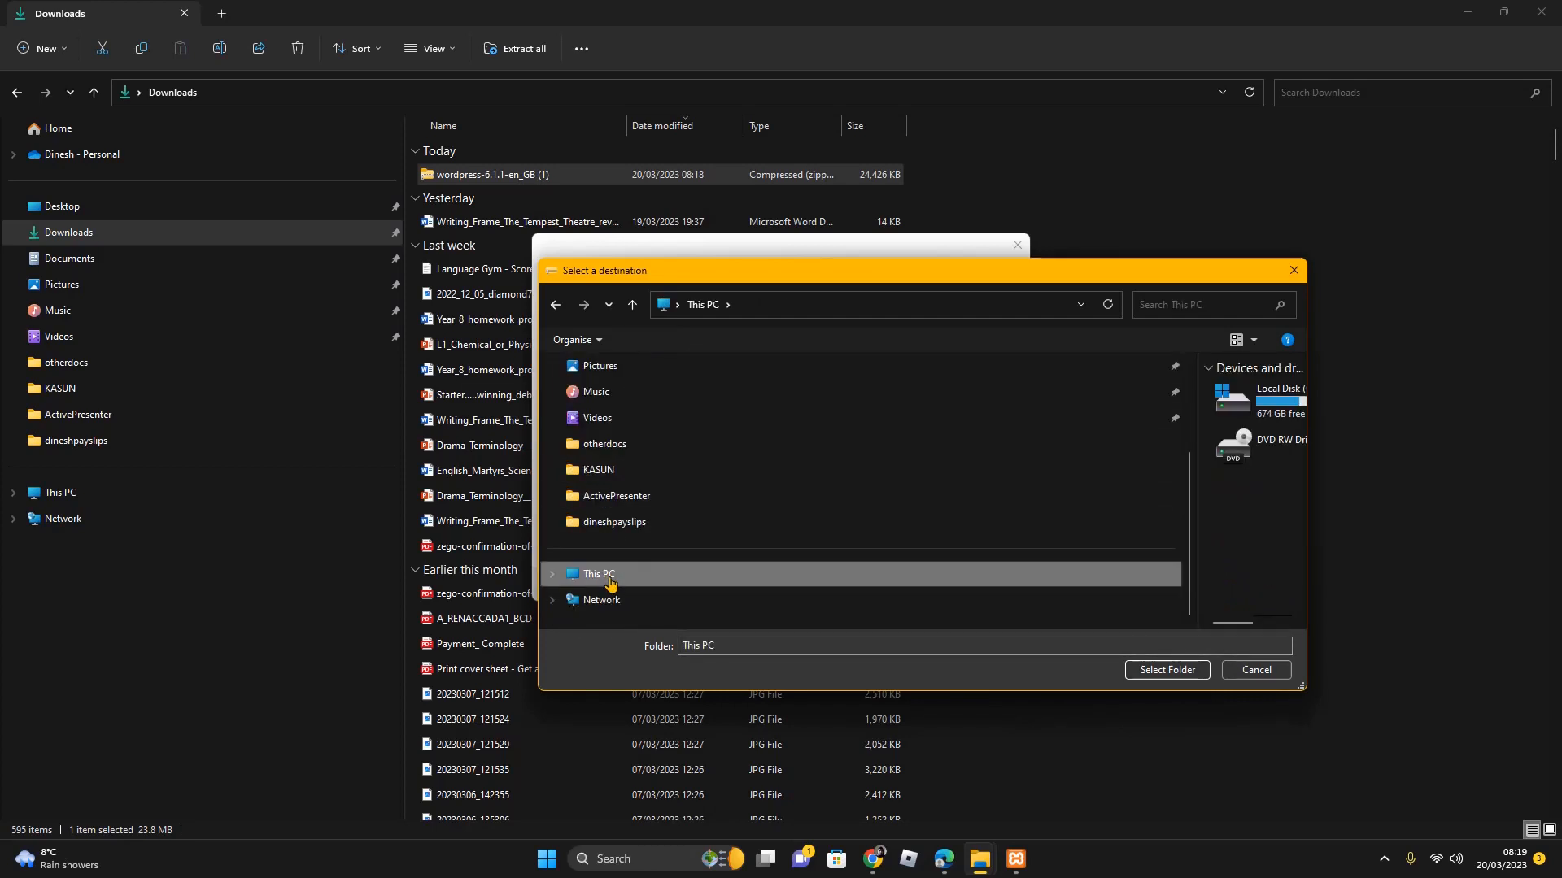
left_click(552, 574)
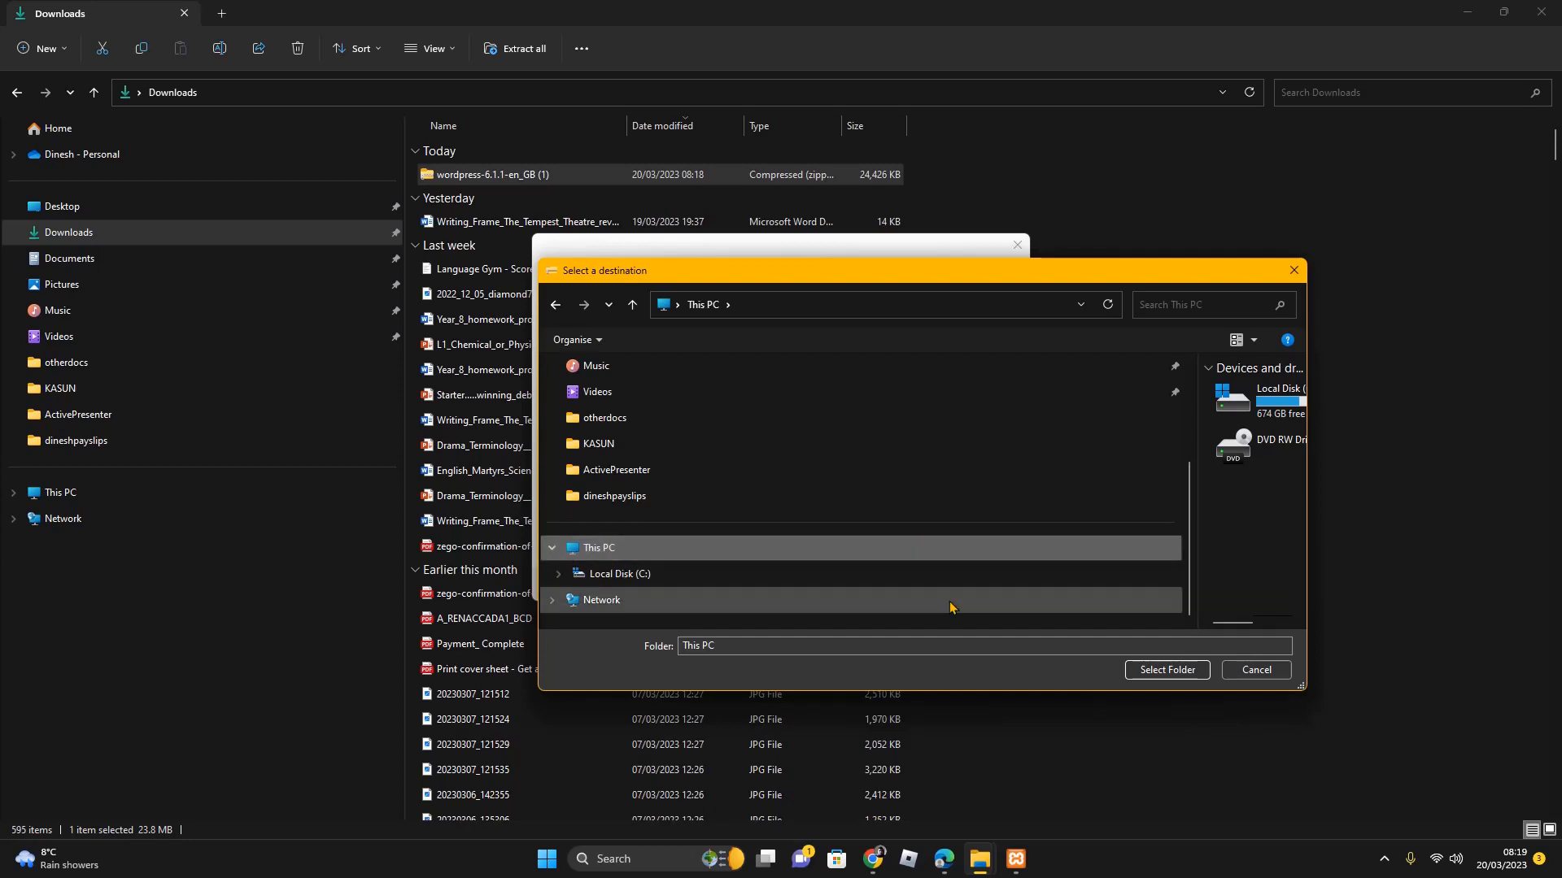
left_click_drag(997, 270, 879, 130)
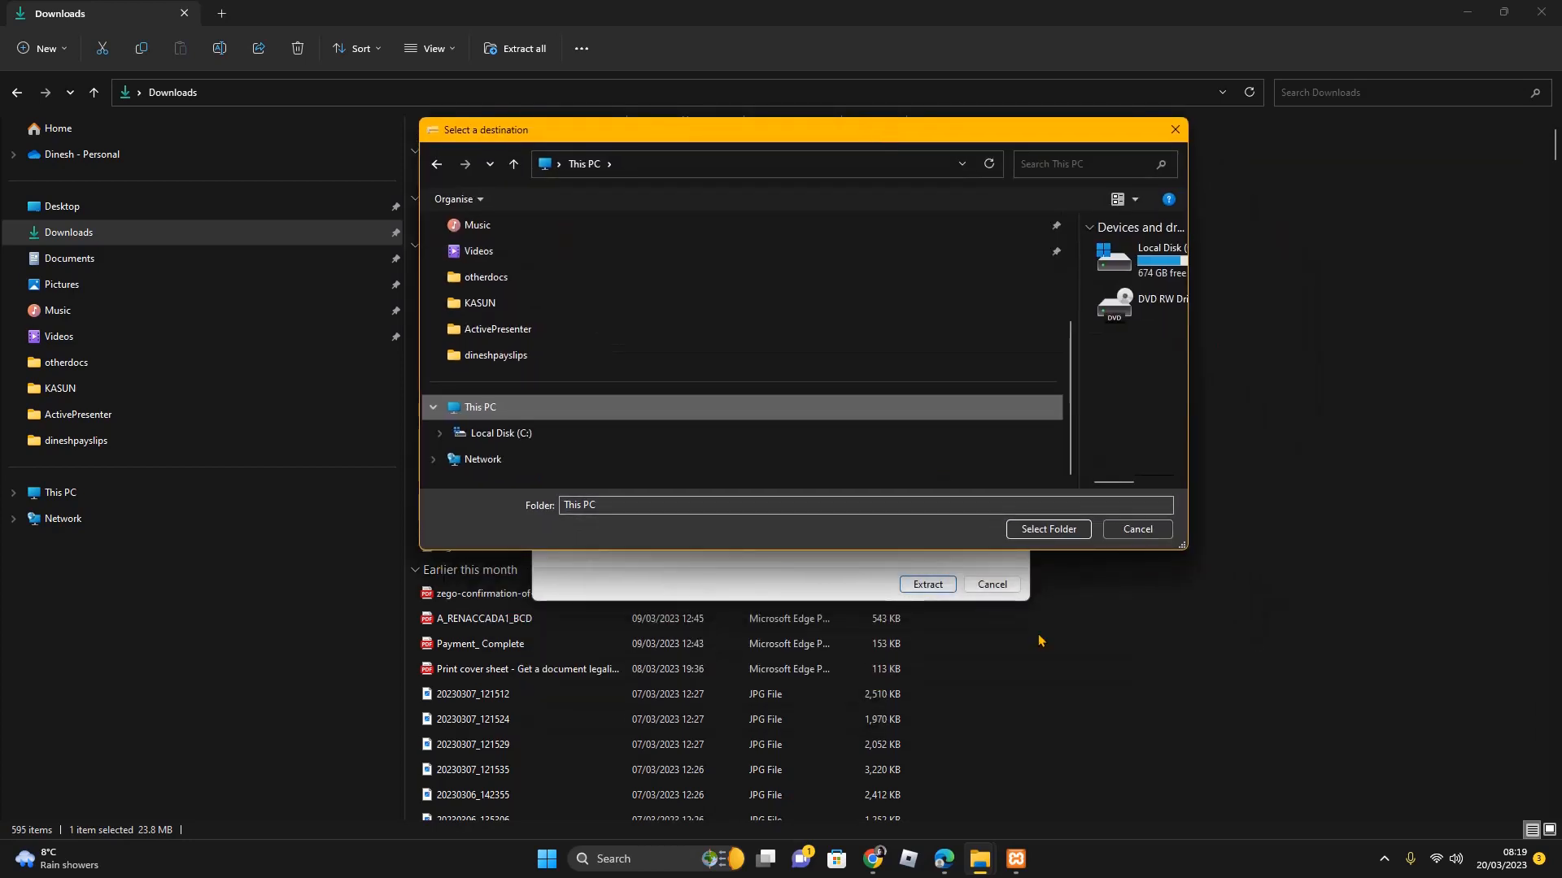
left_click(490, 432)
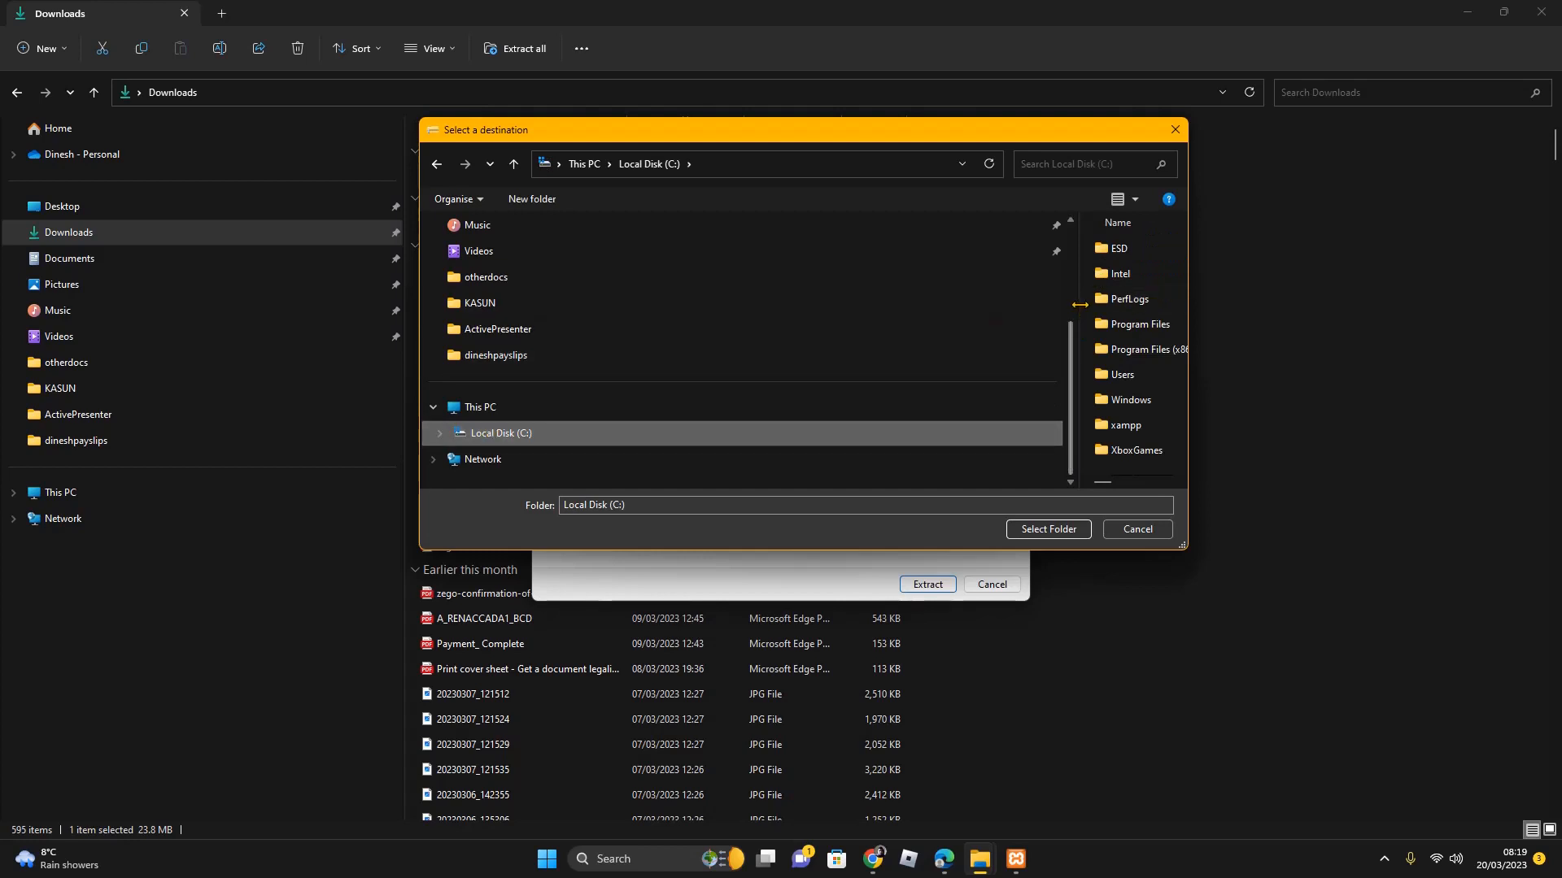
Set C:\xampp\htdocs\wpreact as the destination and extract the WordPress archive
left_click_drag(1080, 304, 612, 304)
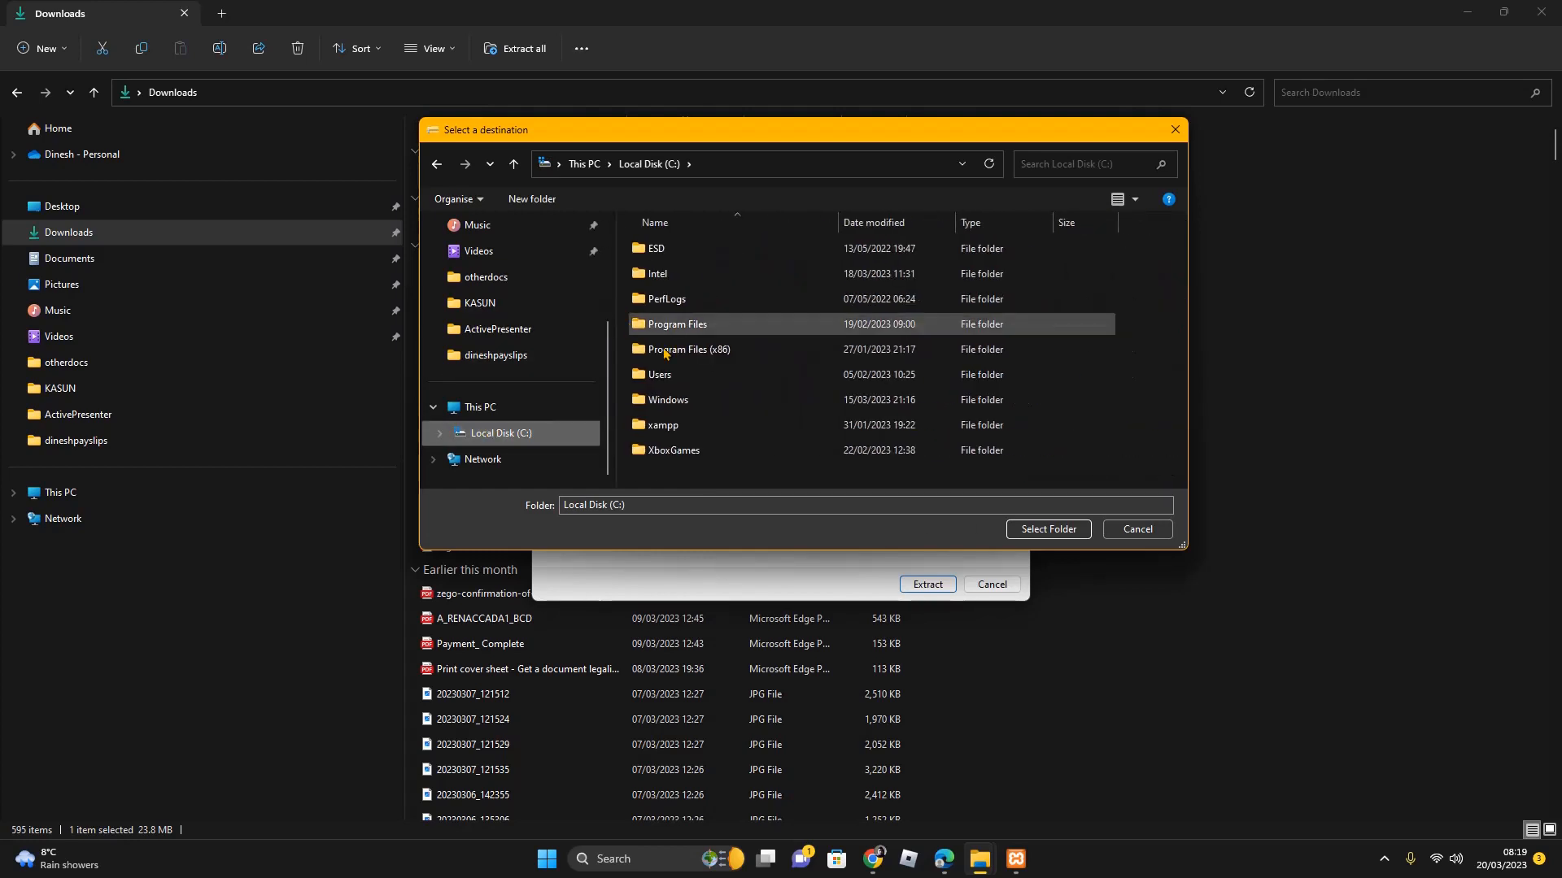
double_click(665, 433)
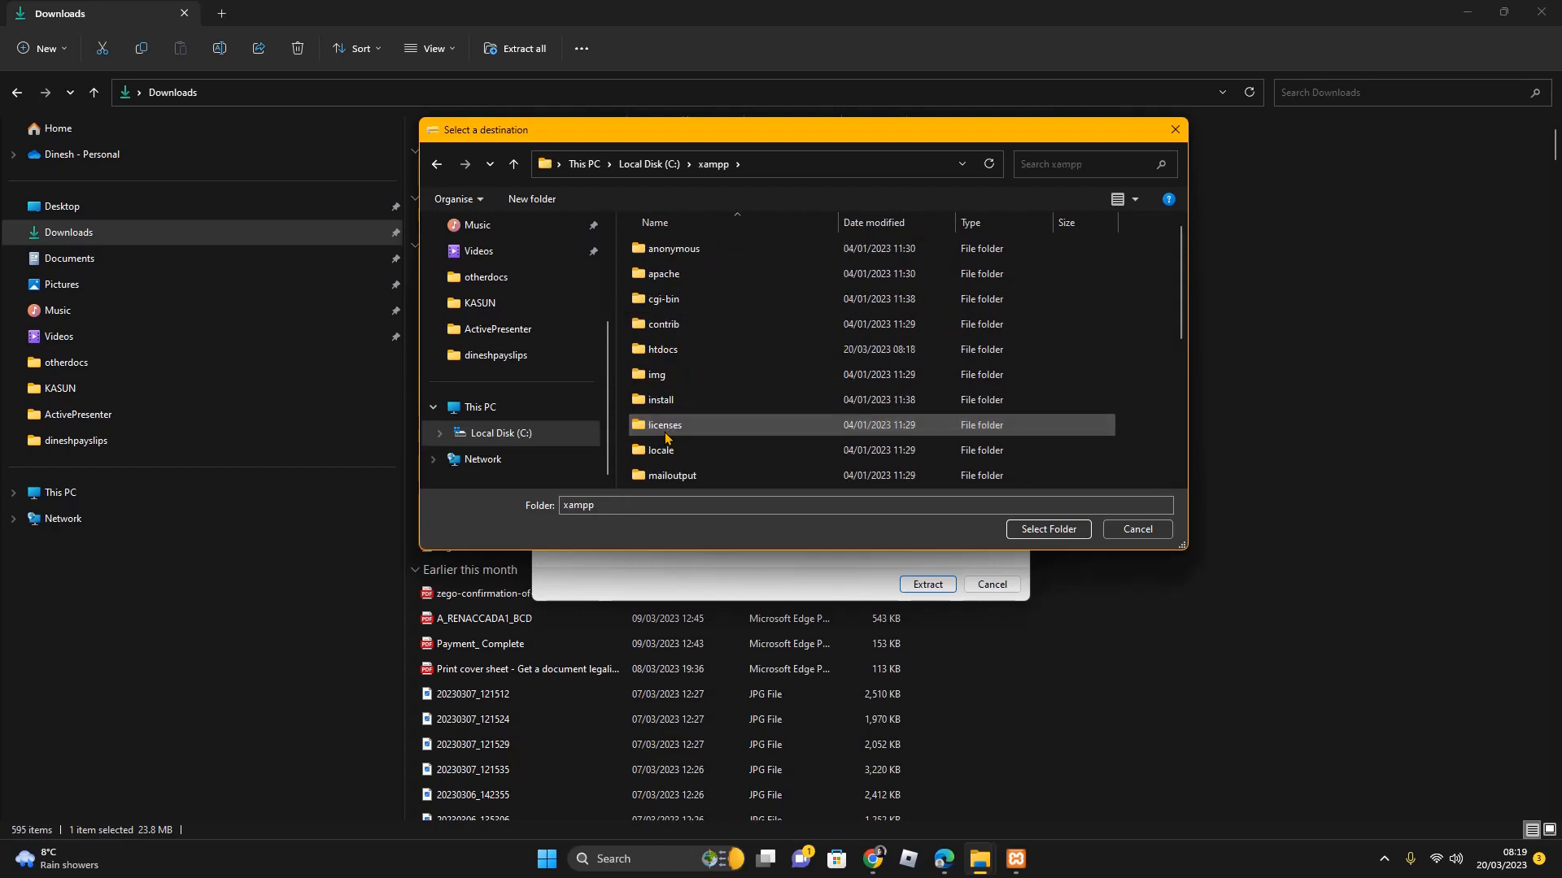
left_click(674, 348)
double_click(675, 348)
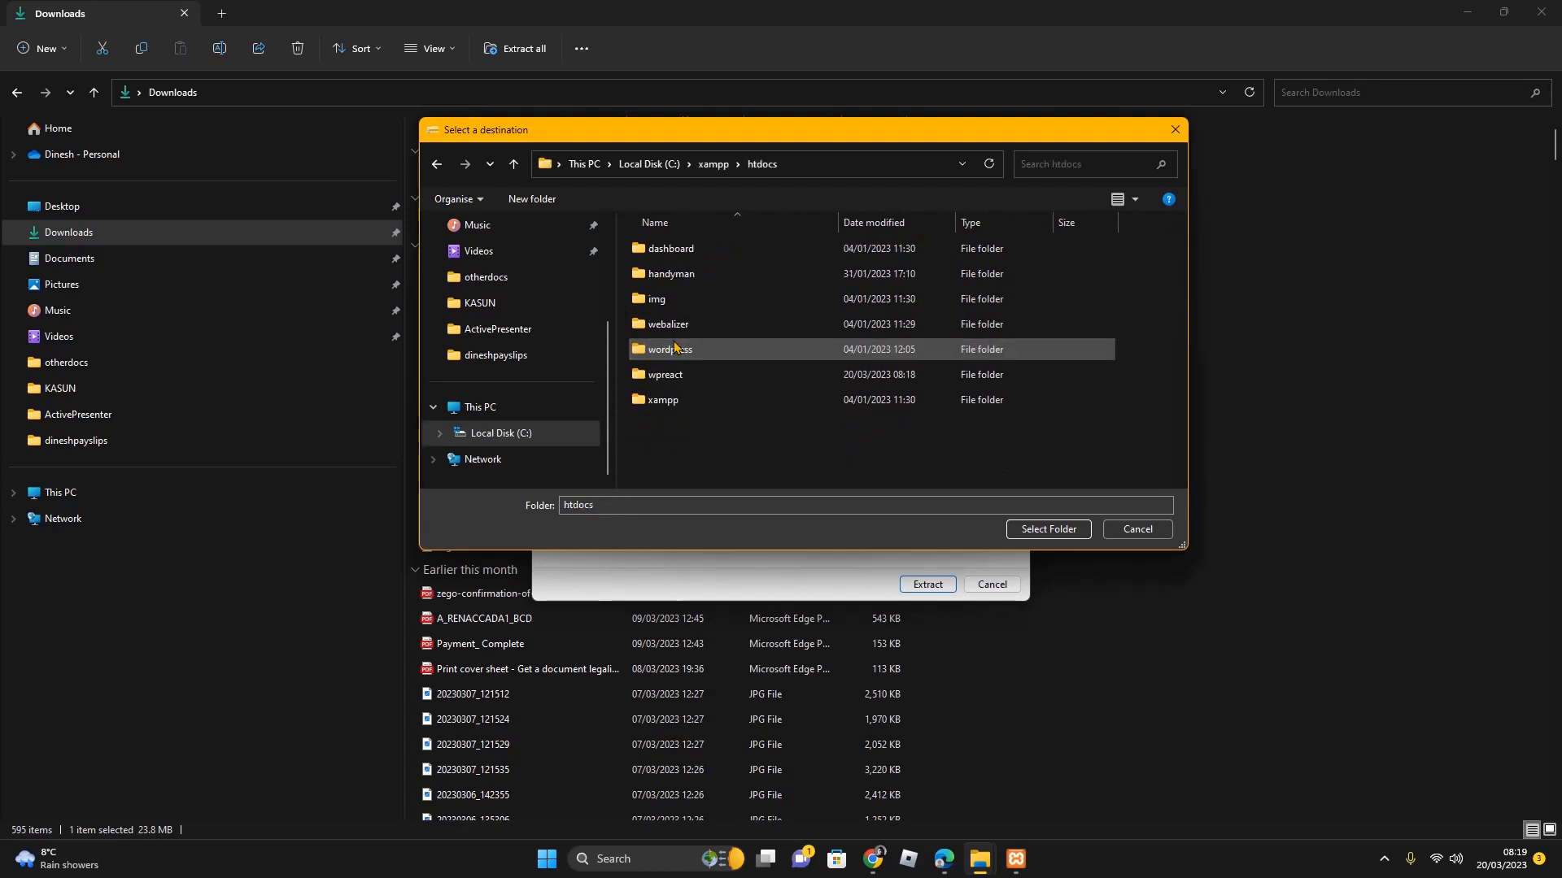
left_click(679, 384)
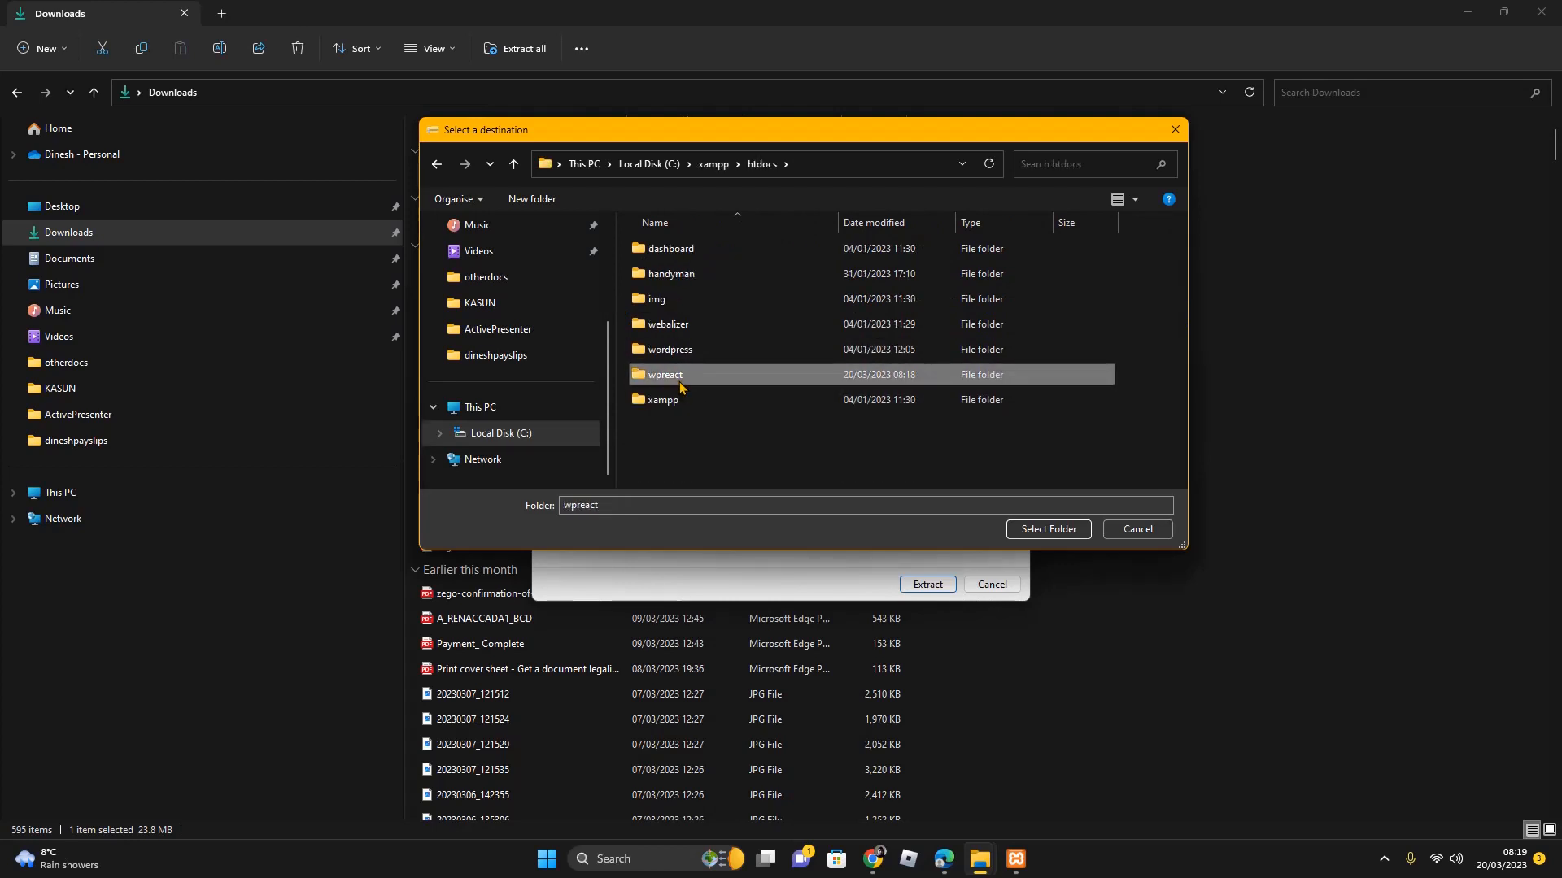
left_click(1037, 531)
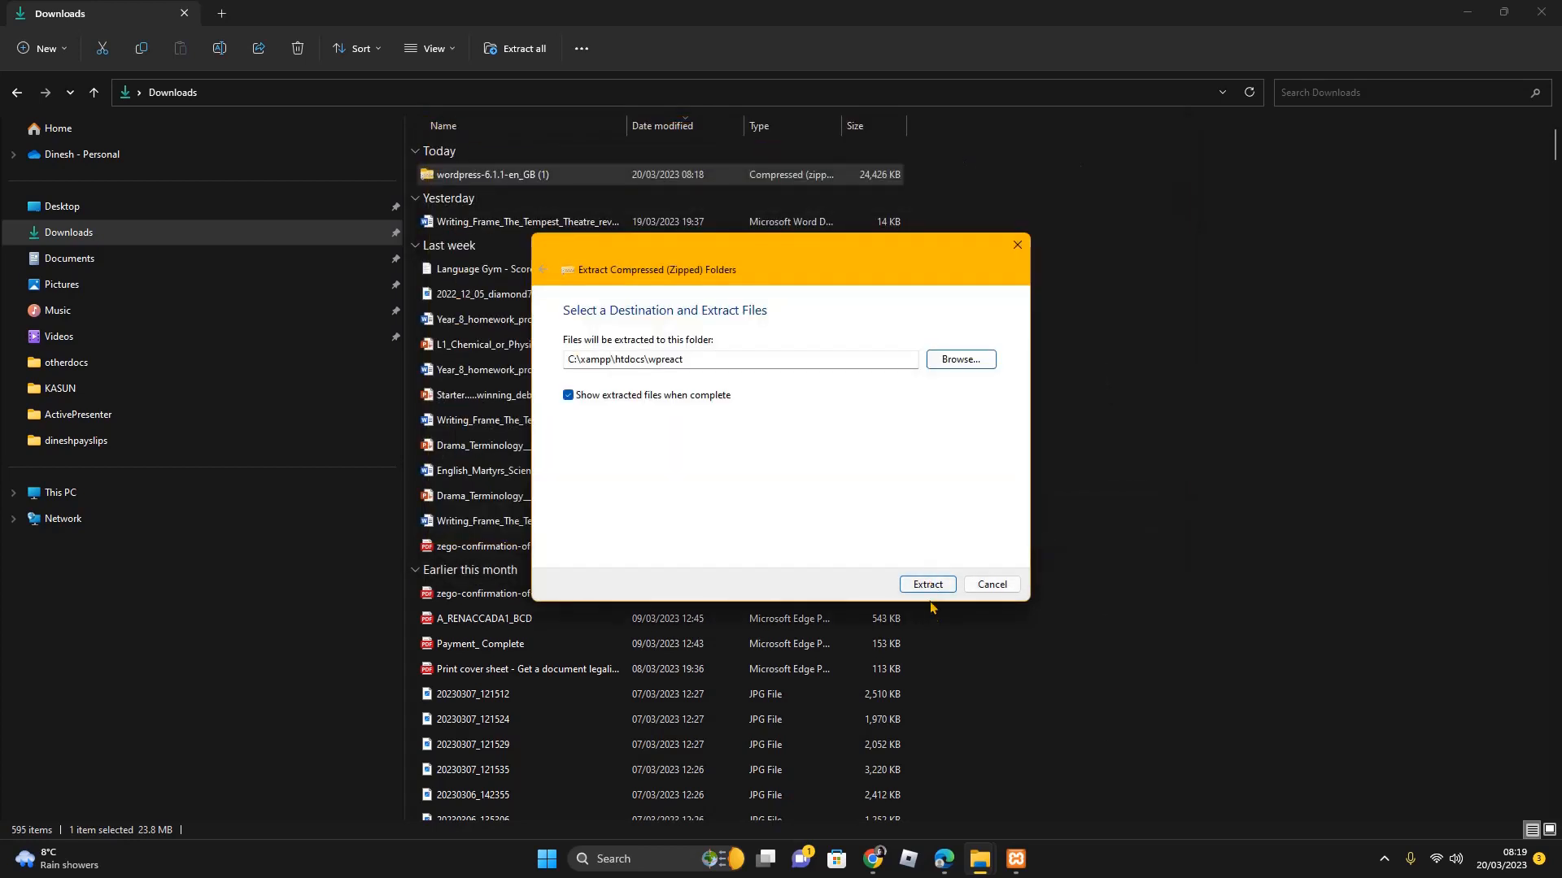
left_click(927, 586)
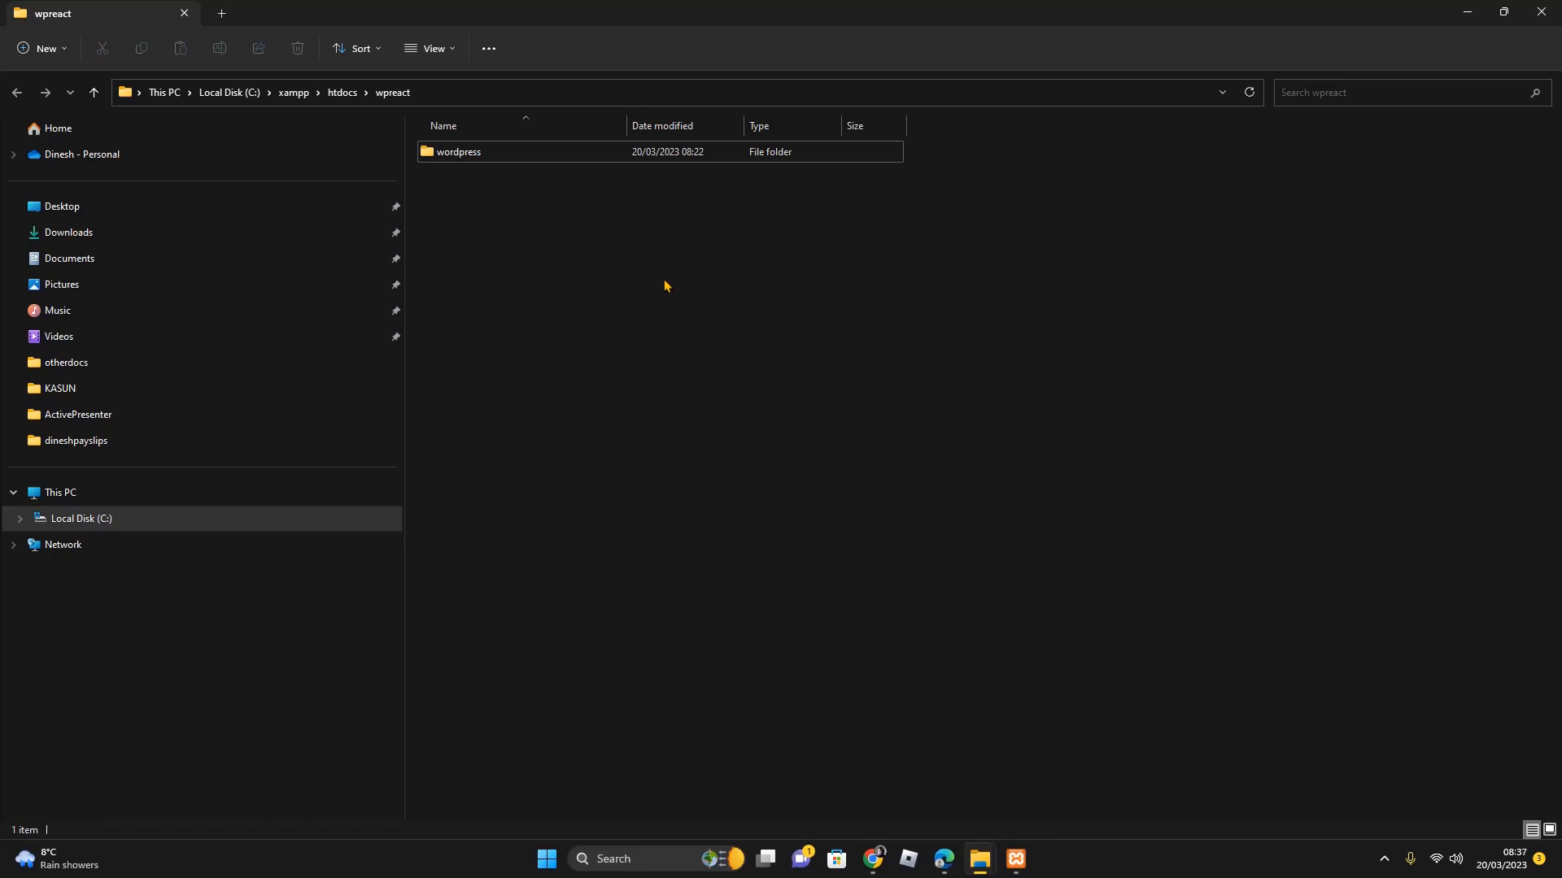
Move all 19 items from the wordpress folder up into wpreact
double_click(457, 156)
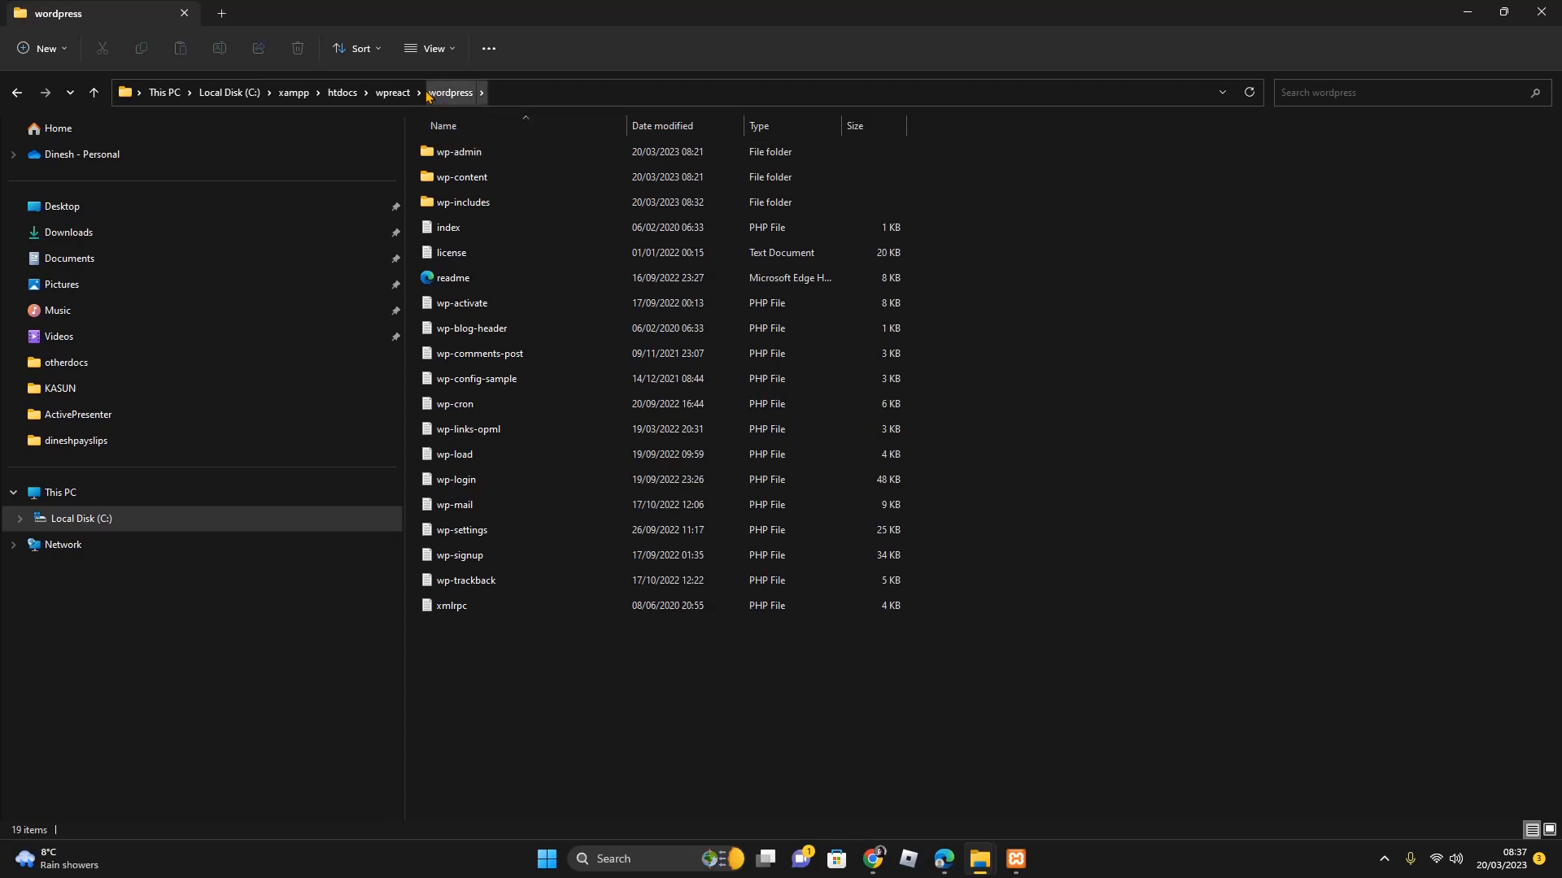
left_click(387, 95)
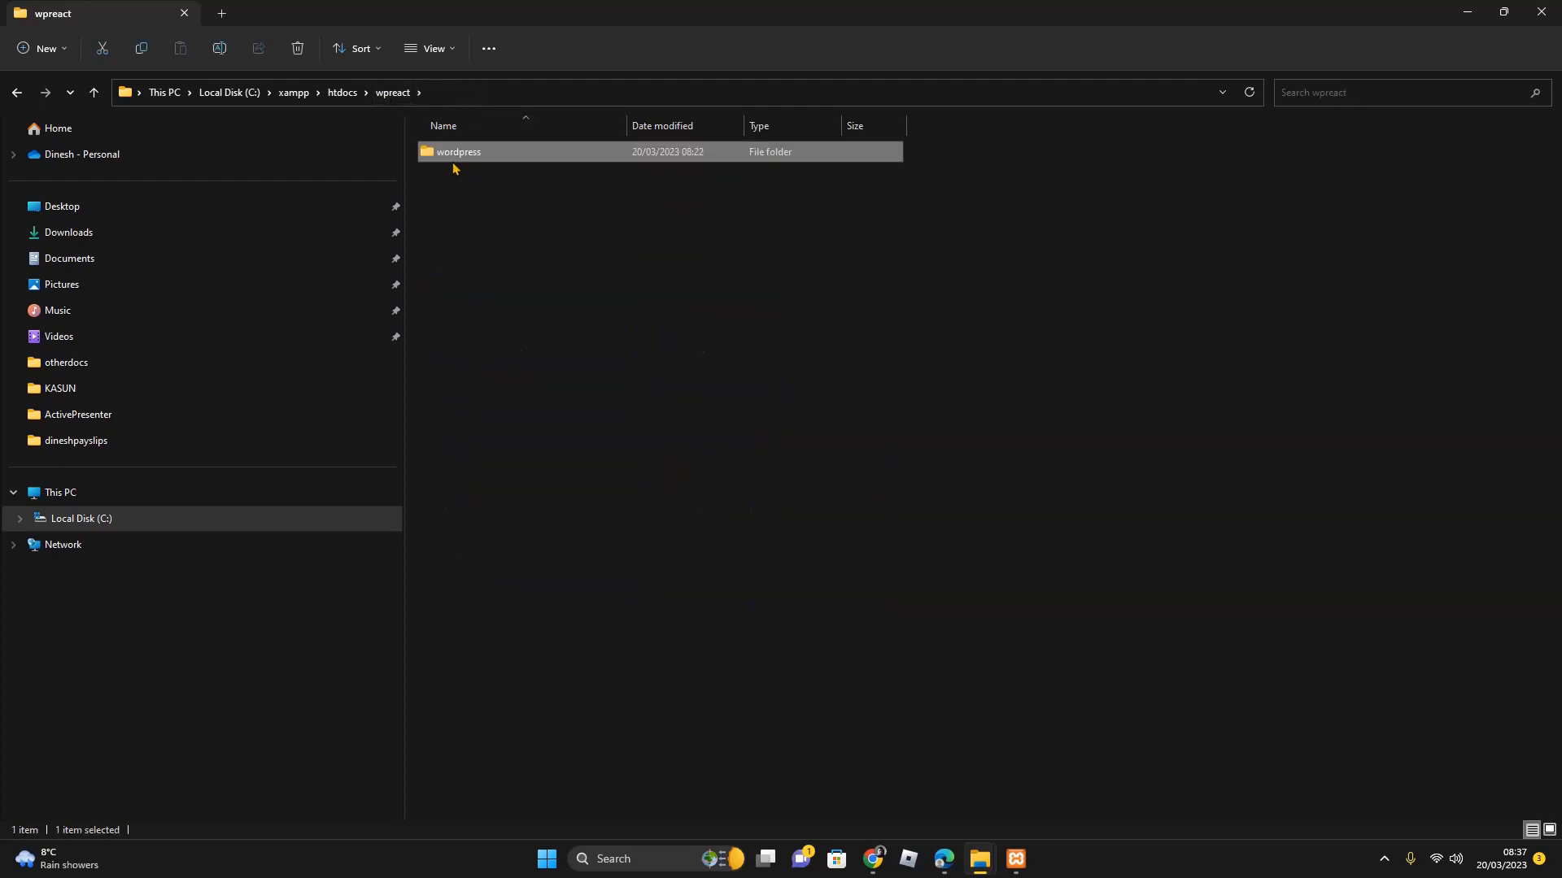
double_click(453, 152)
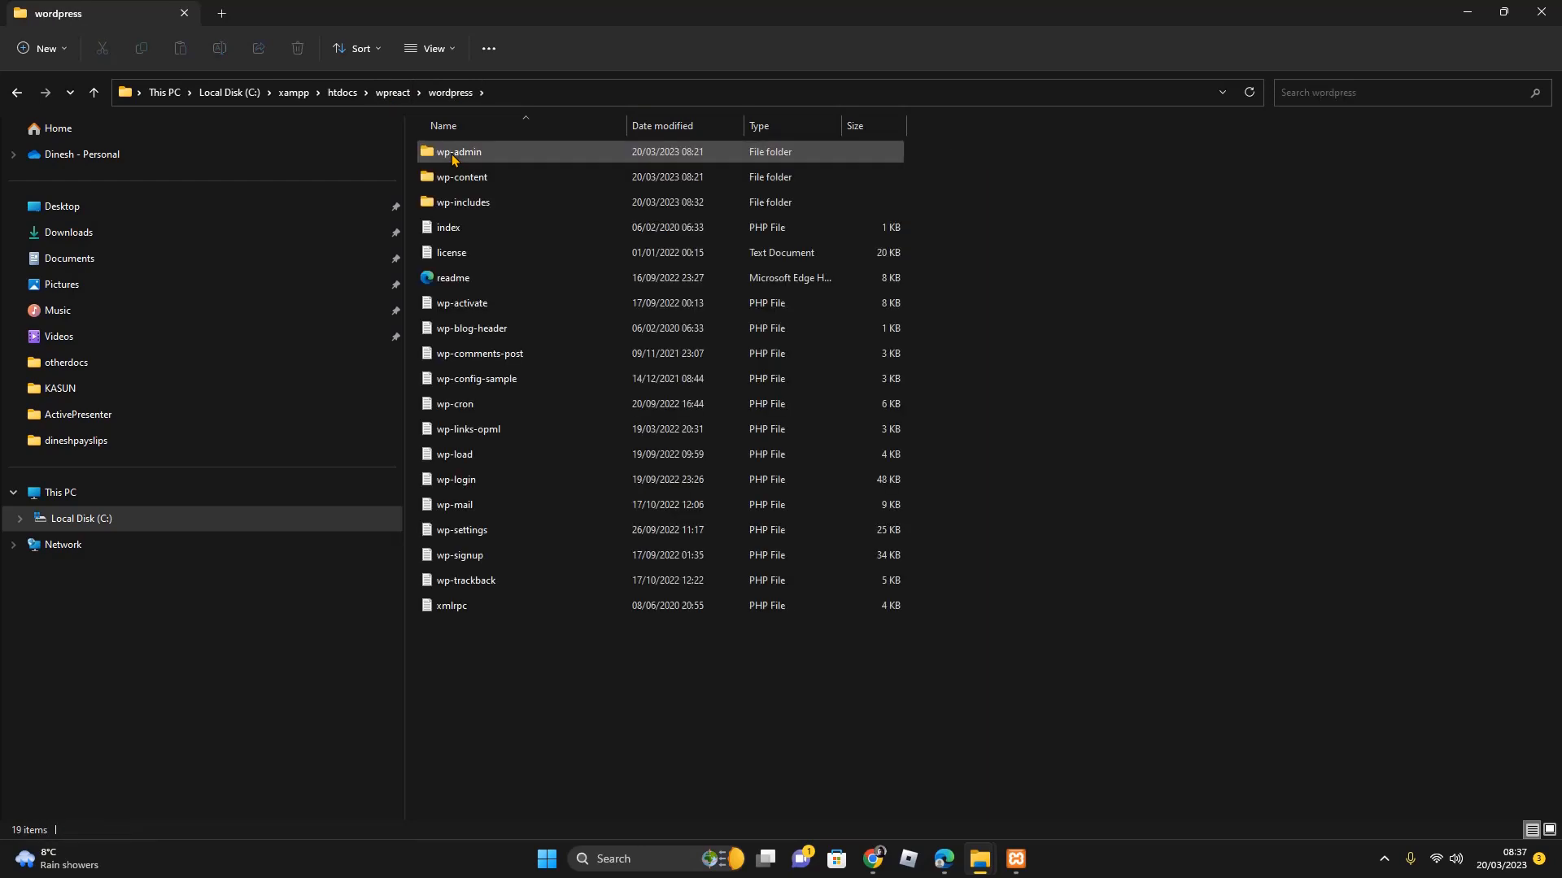
left_click(453, 158)
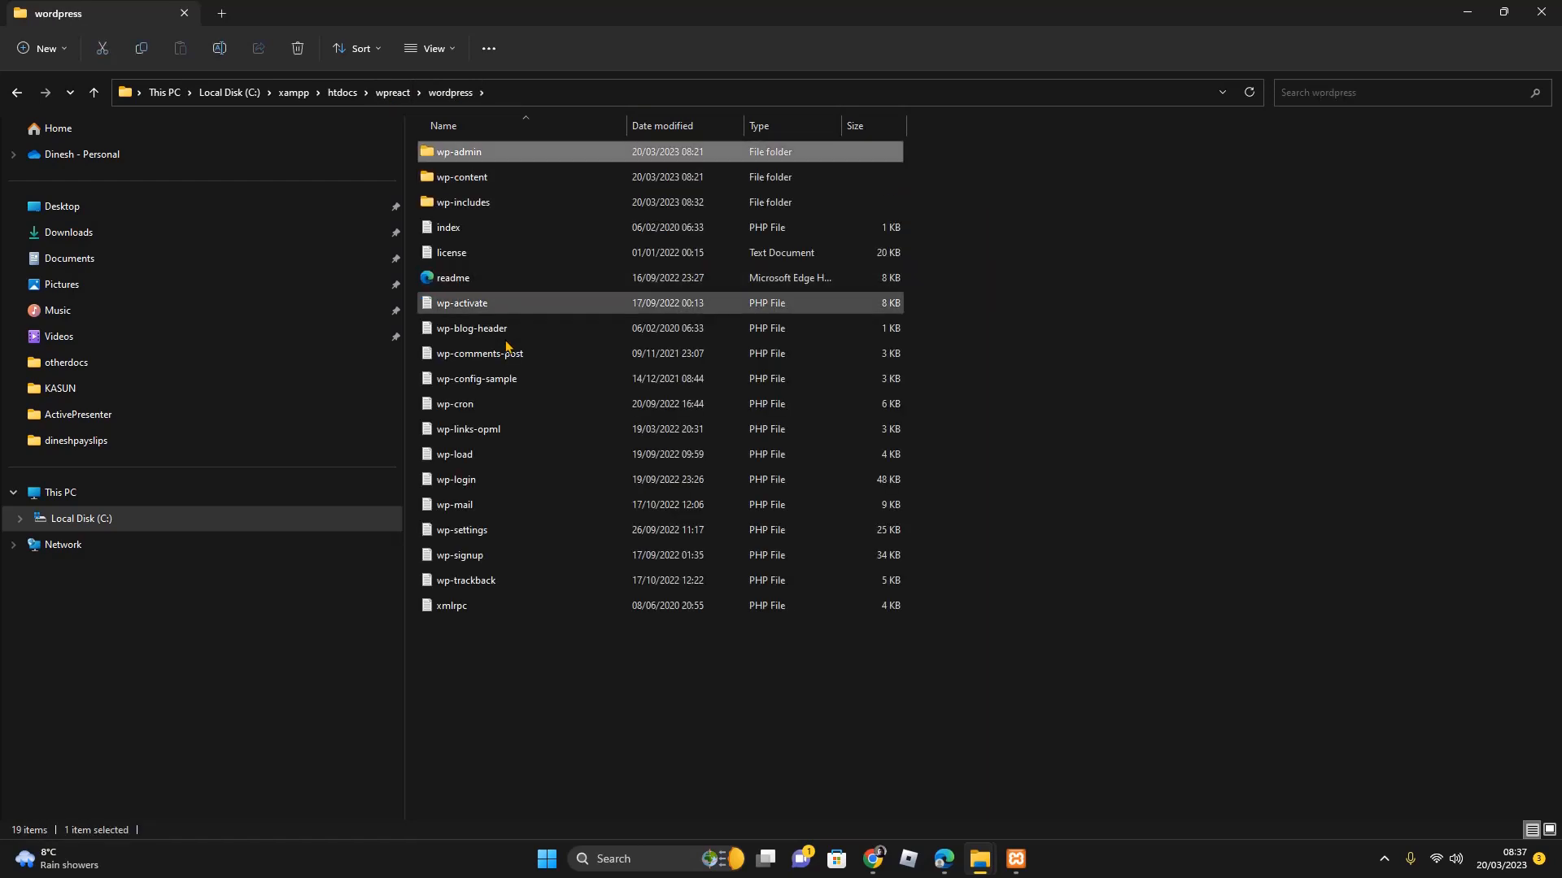
left_click(465, 607, "shift")
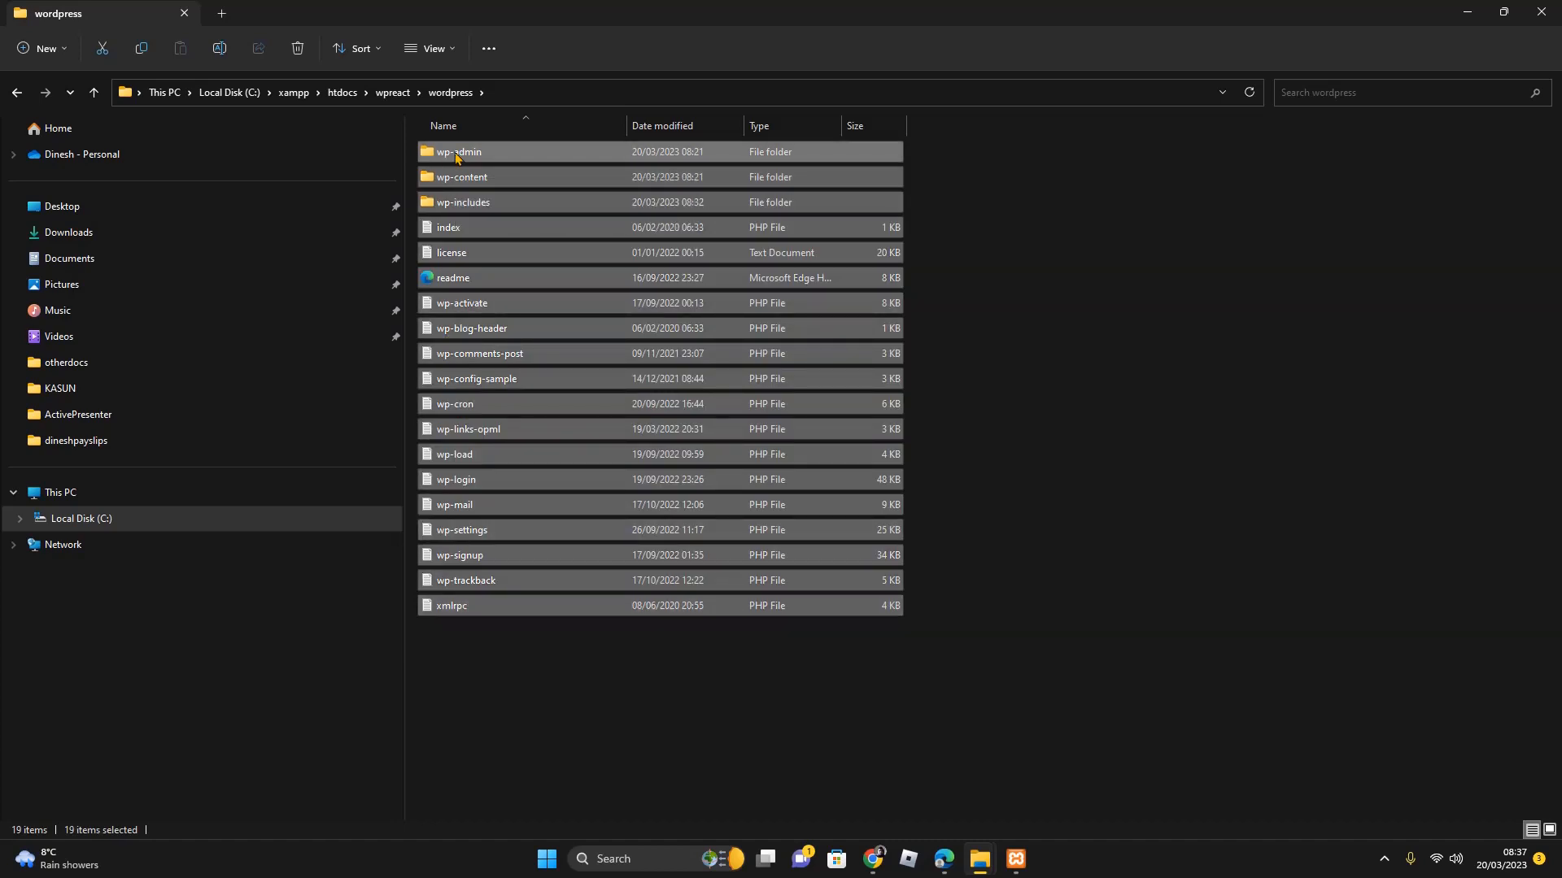
left_click_drag(455, 157, 402, 103)
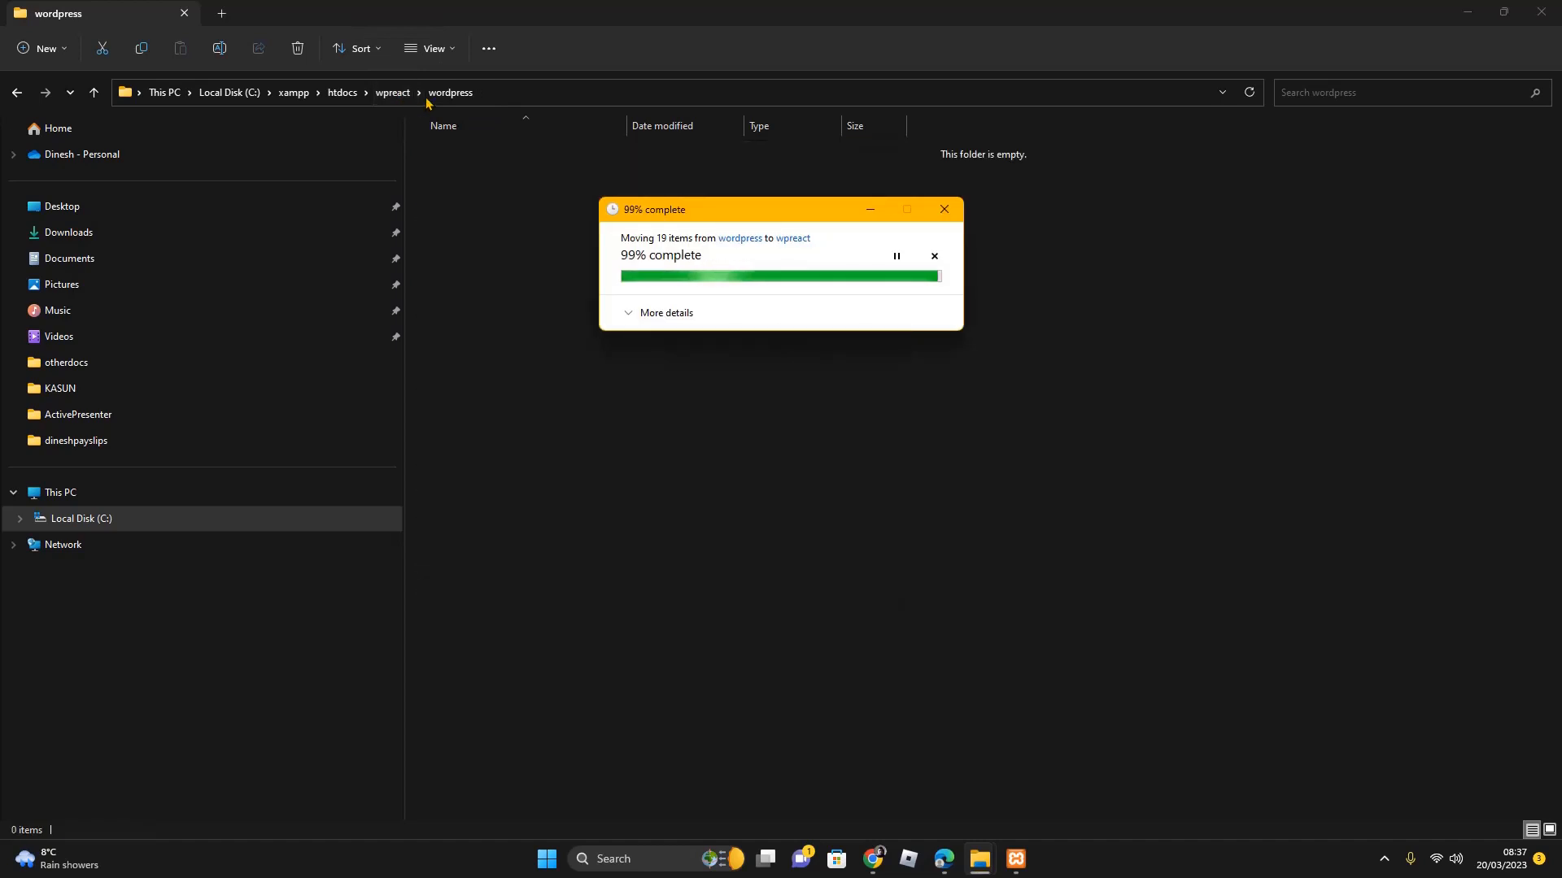
Delete the now-empty wordpress folder from wpreact
left_click(394, 92)
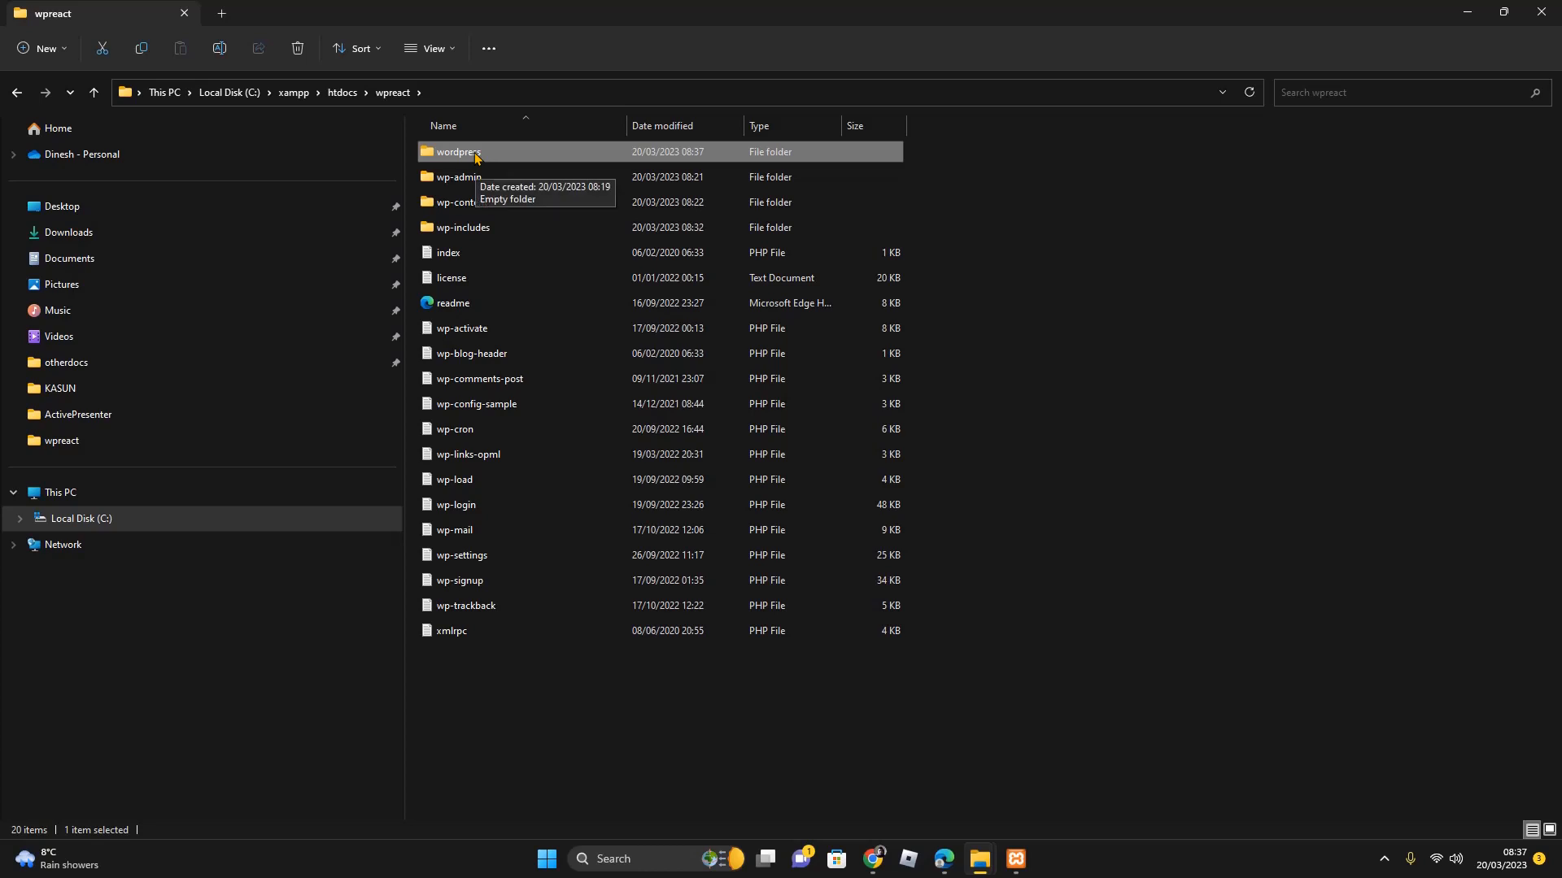
right_click(476, 156)
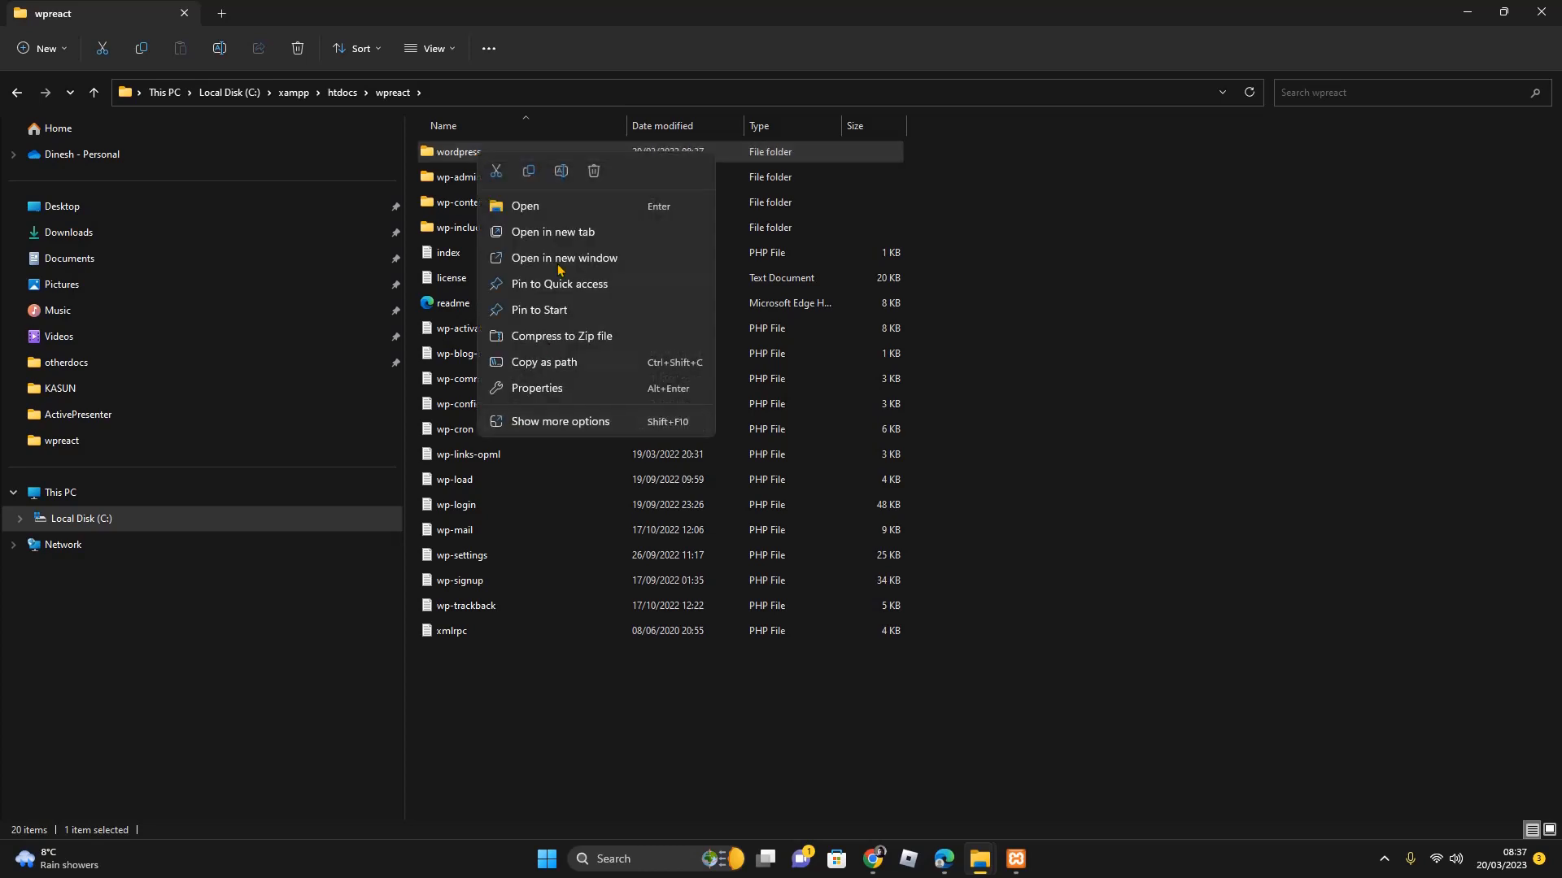
left_click(593, 174)
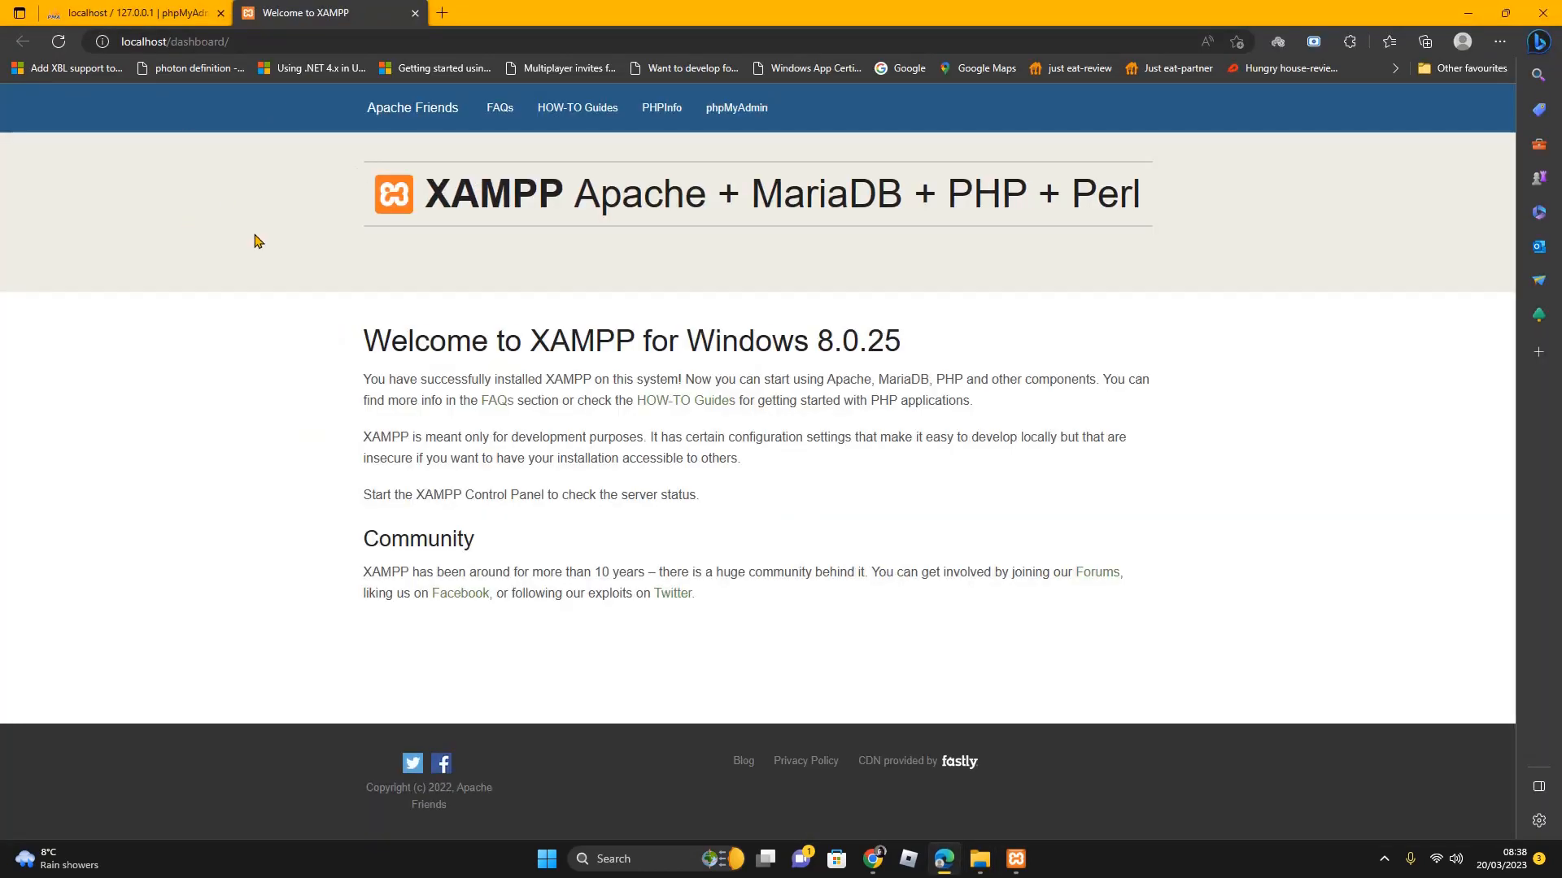
Change the address from localhost/dashboard/ to localhost/wpreact/ and load it
left_click(248, 42)
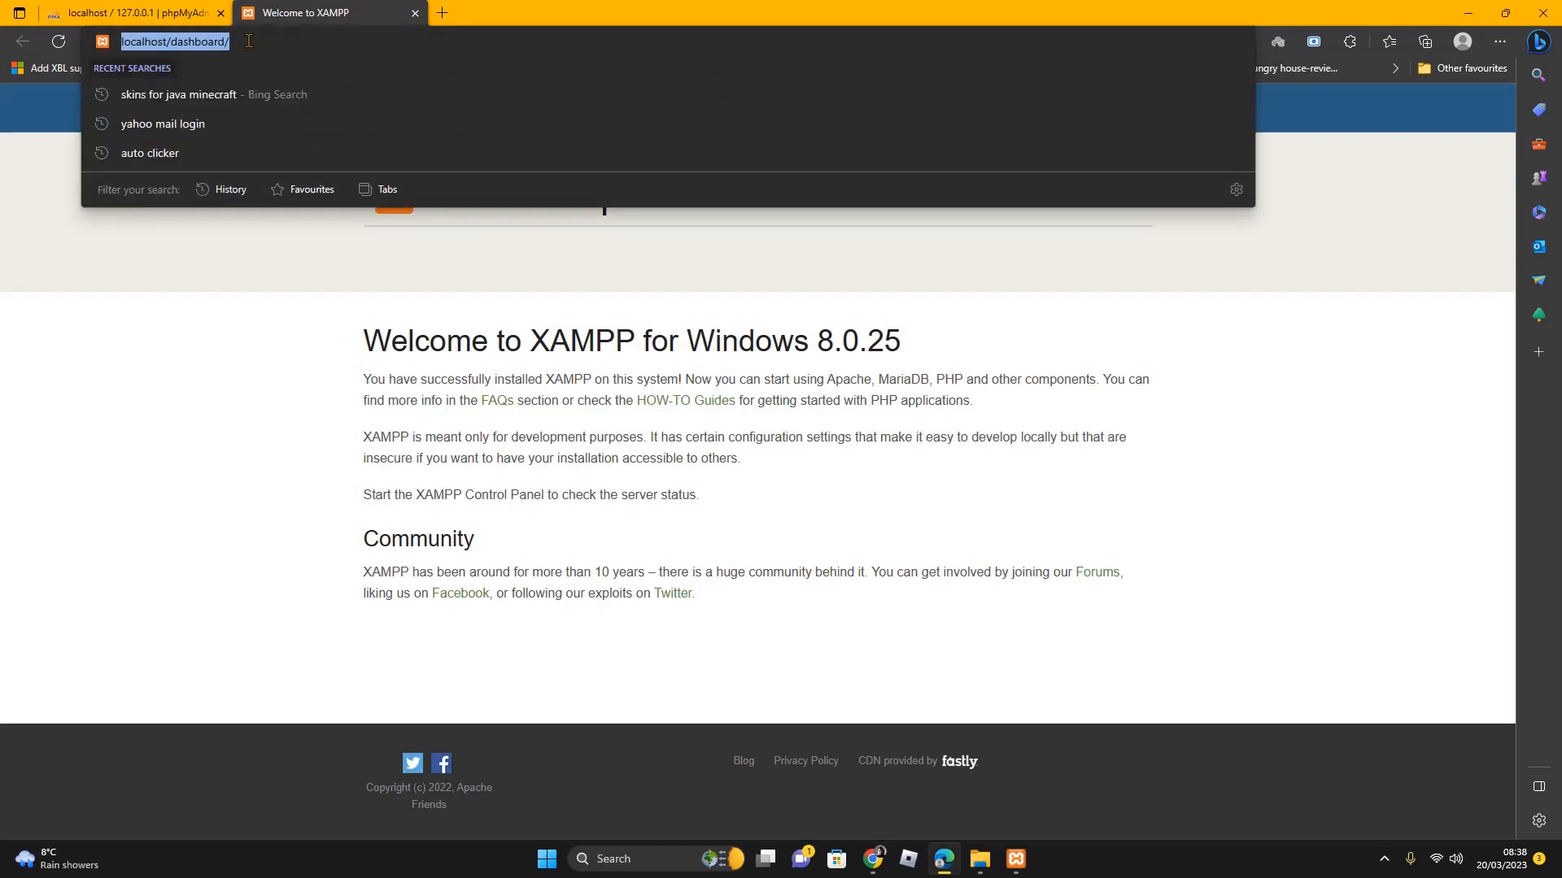
left_click(230, 41)
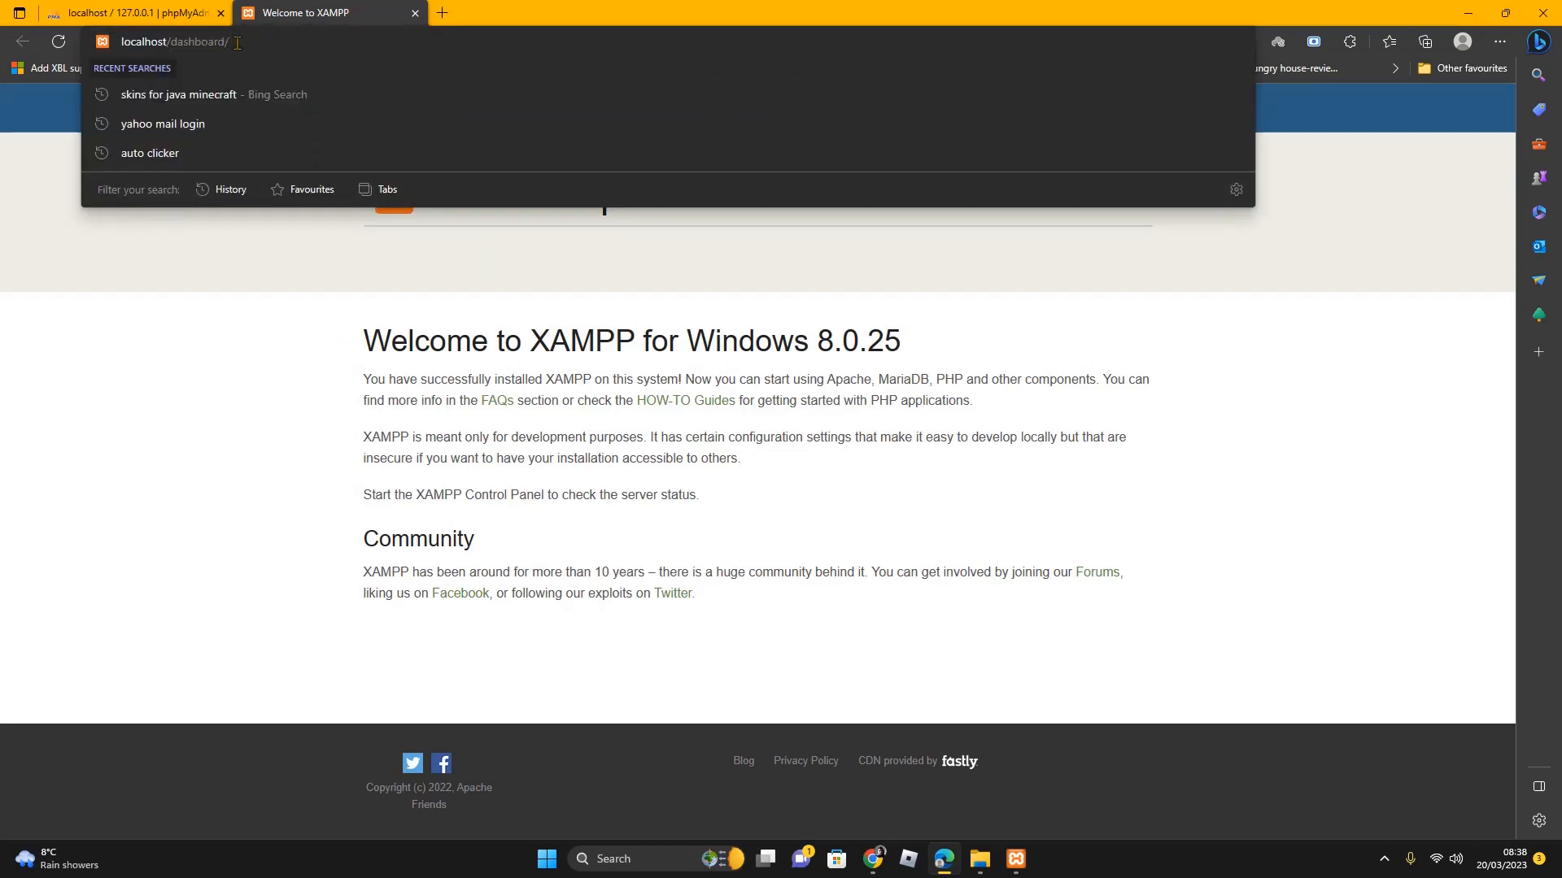
key("BackSpace")
key("BackSpace")
key("BackSpace")
key("BackSpace")
key("BackSpace")
key("BackSpace")
key("BackSpace")
key("BackSpace")
key("BackSpace")
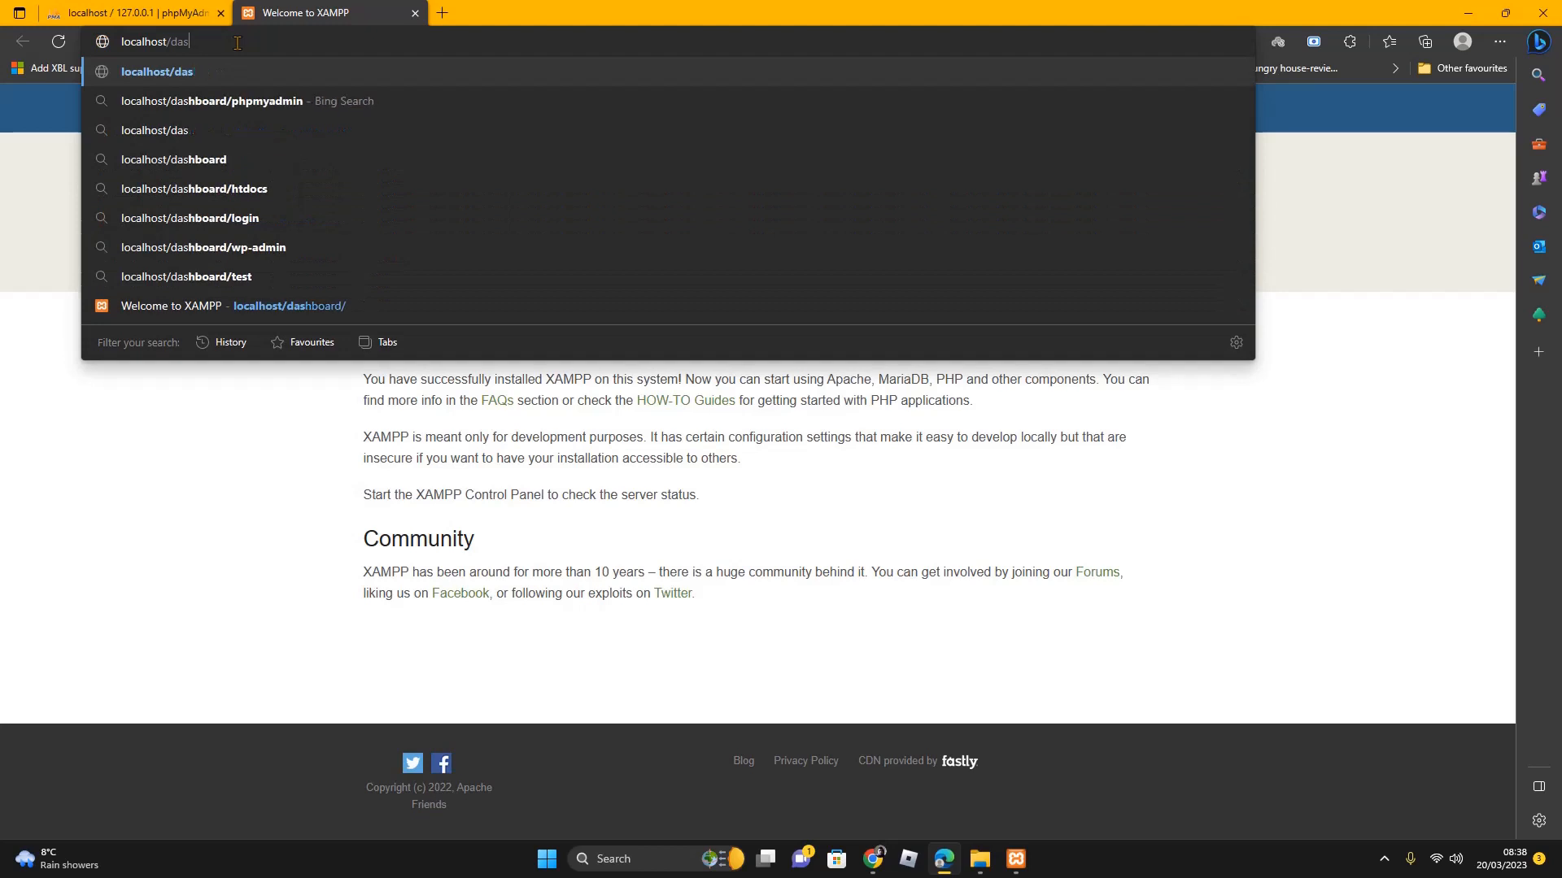
key("BackSpace")
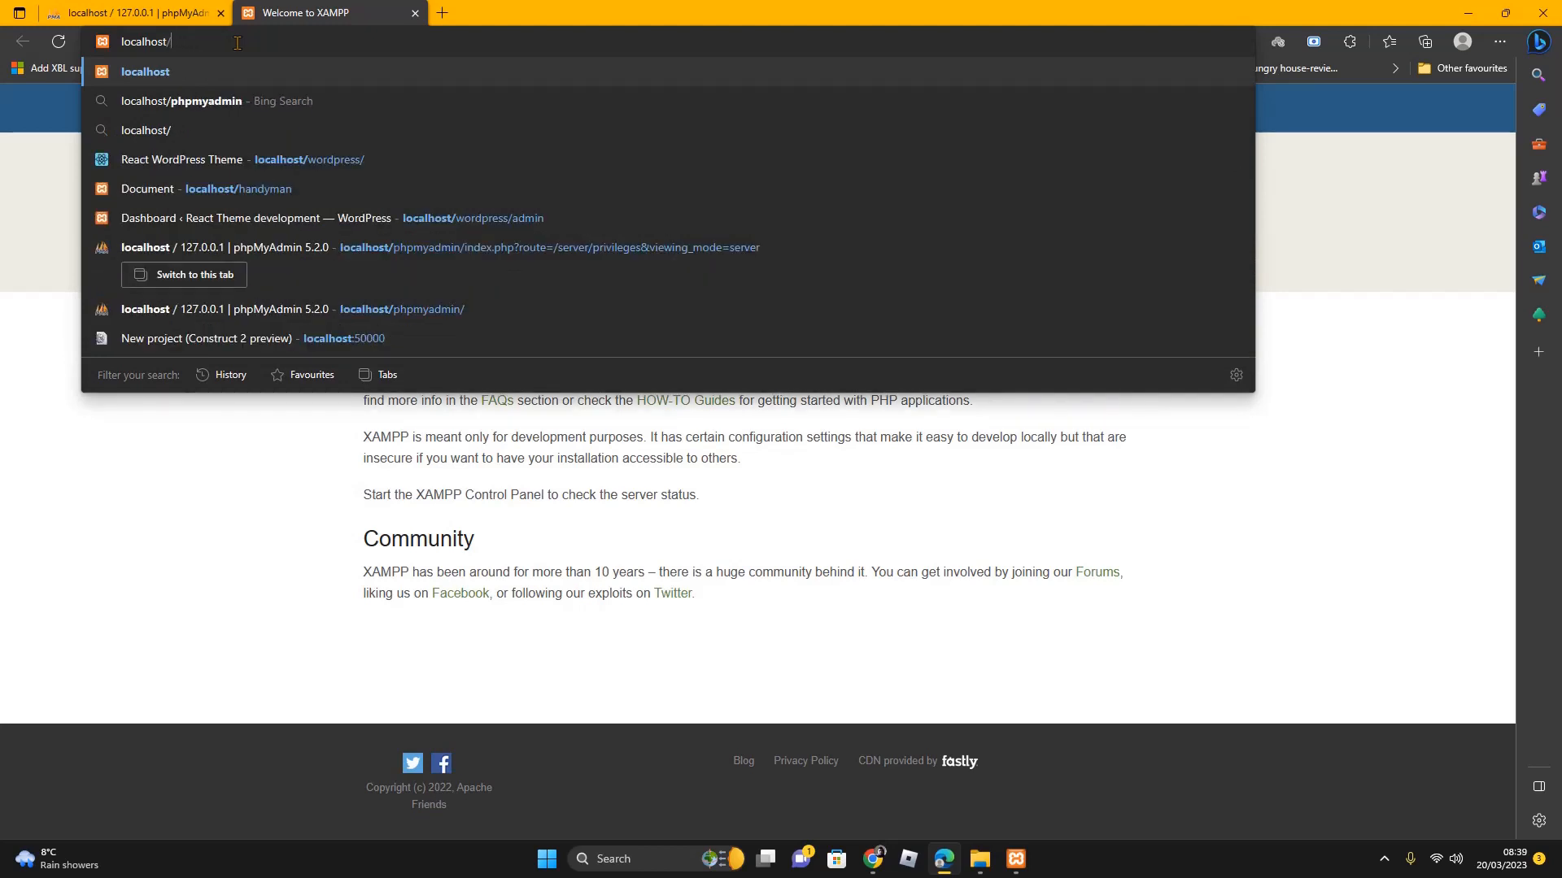
type("wp")
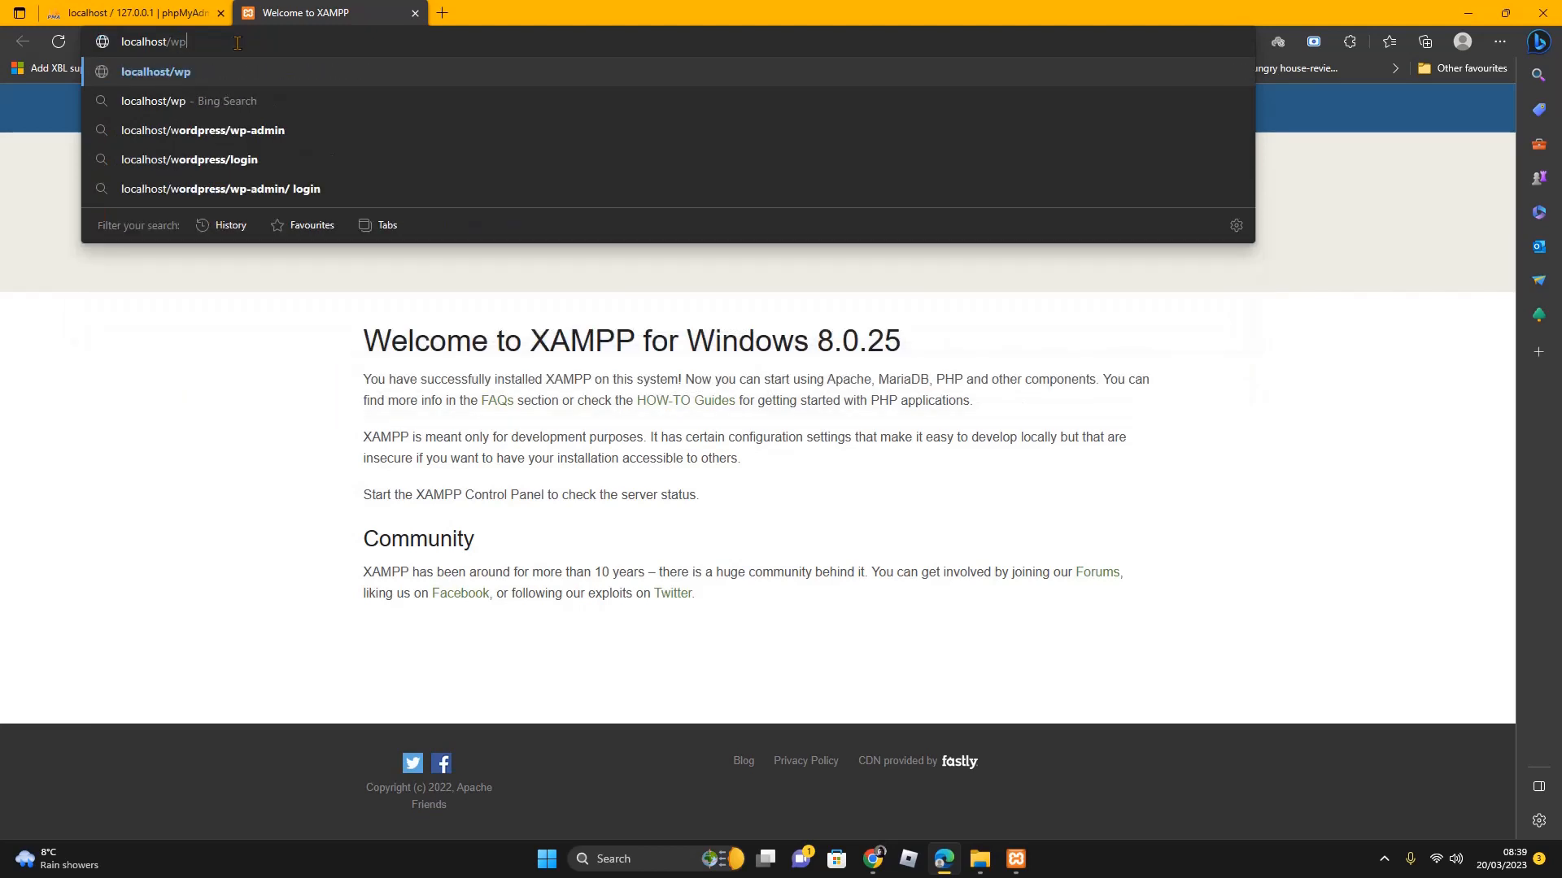
type("react/")
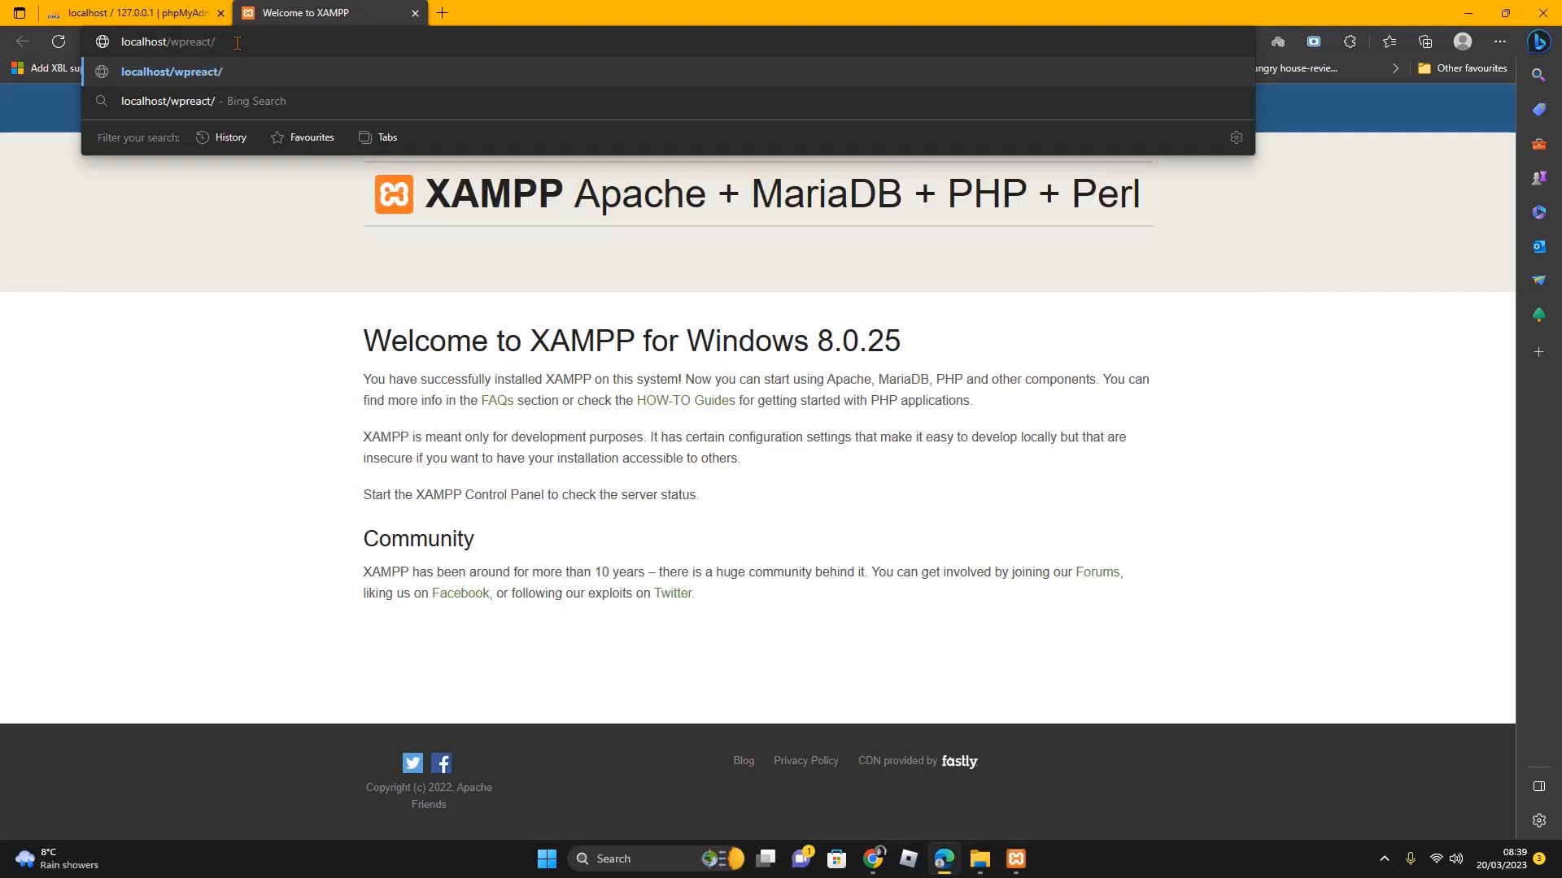
key("Return")
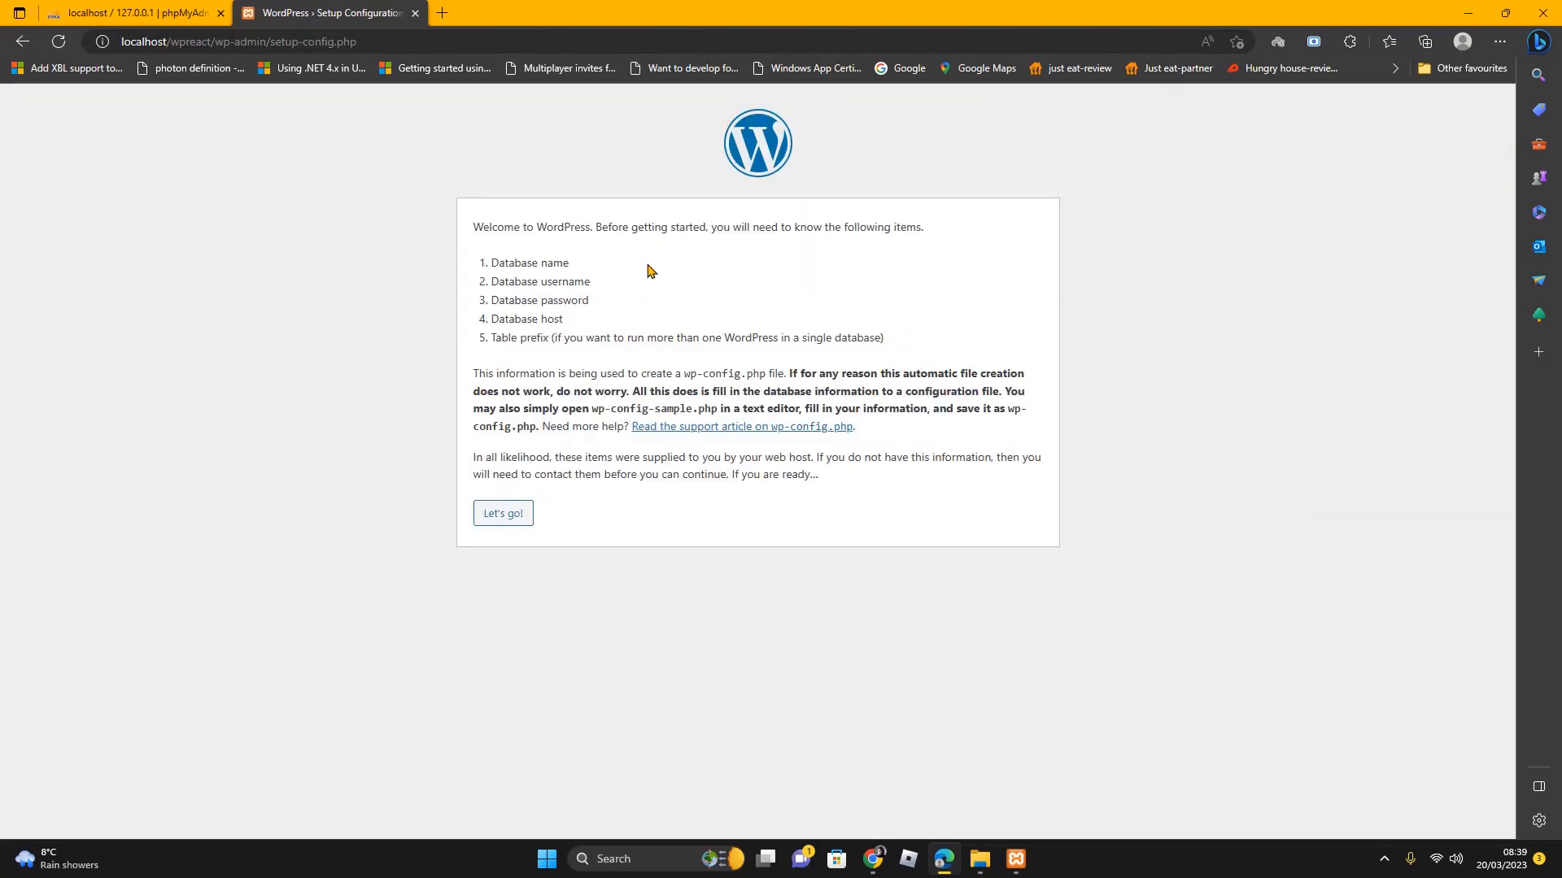
Enter database name wpreact, username wpreact and the password, then submit
left_click(511, 523)
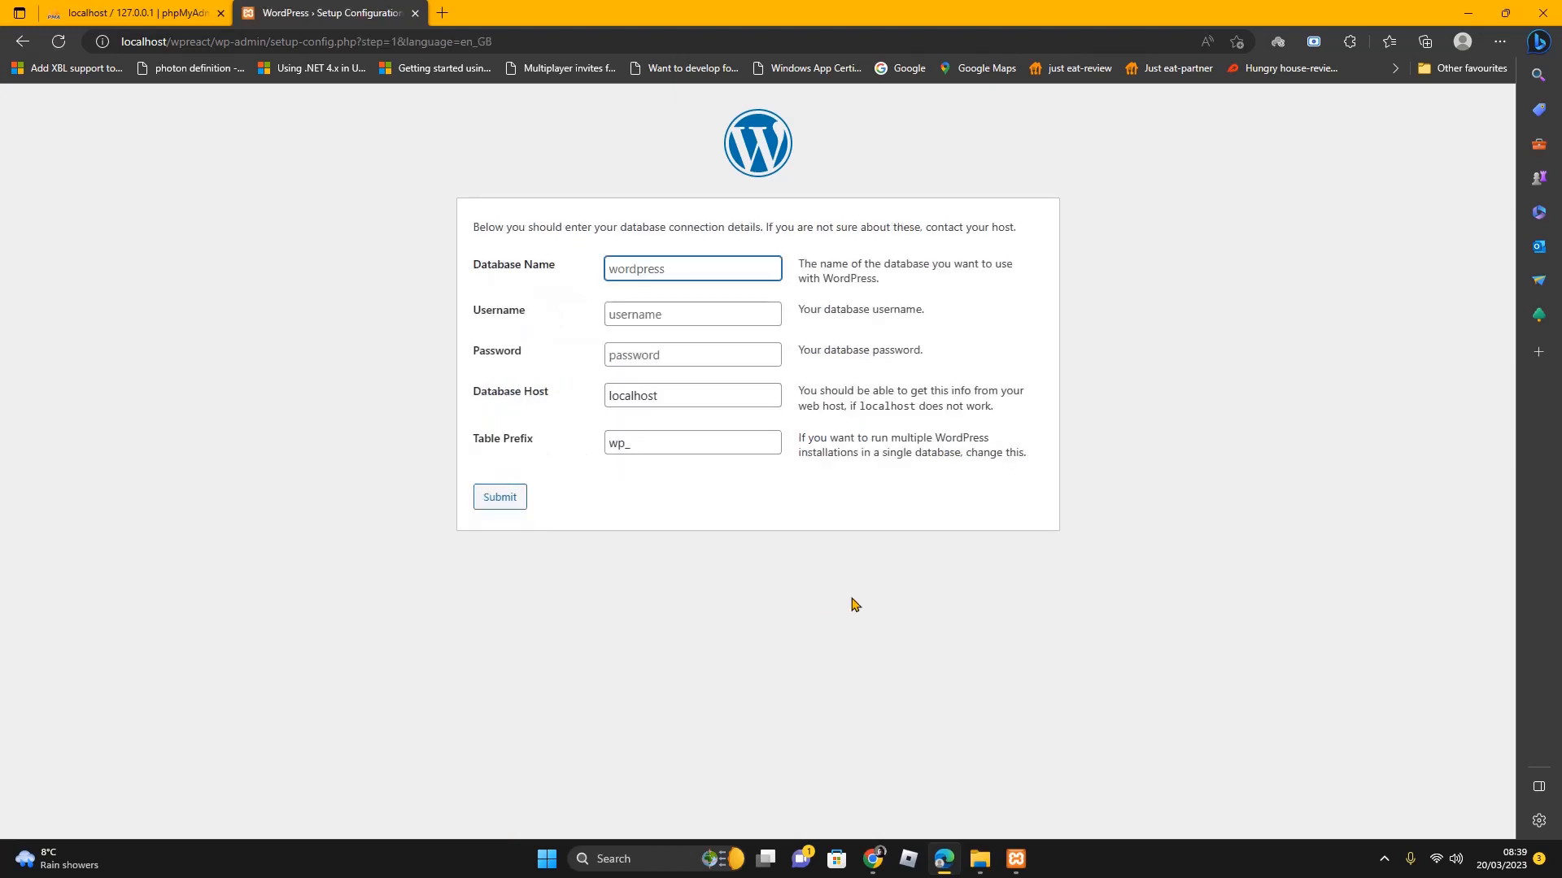
left_click(669, 269)
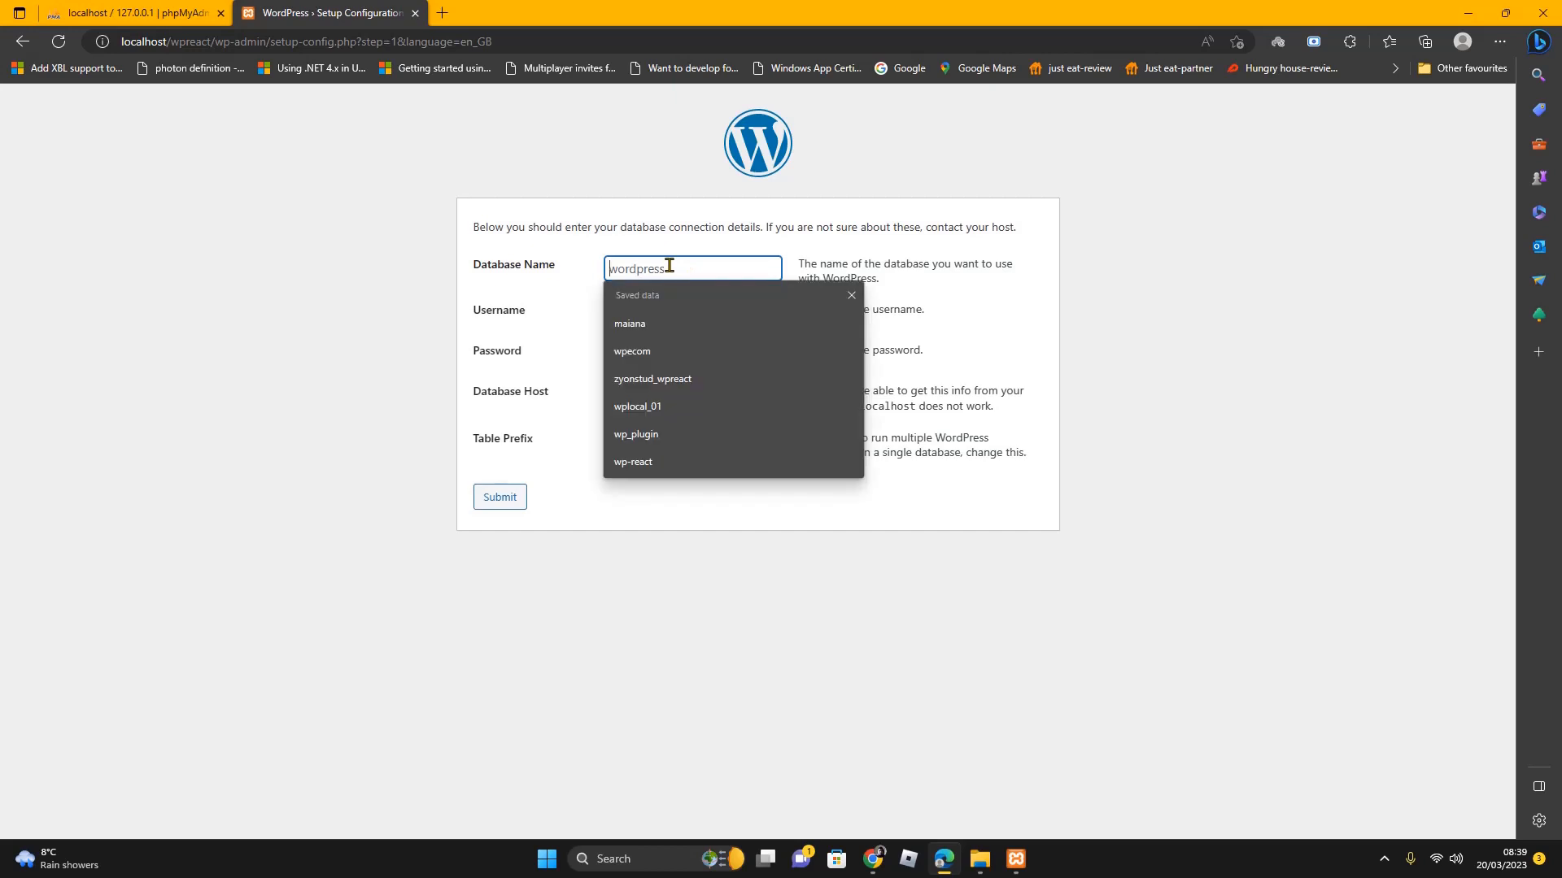
type("wpre")
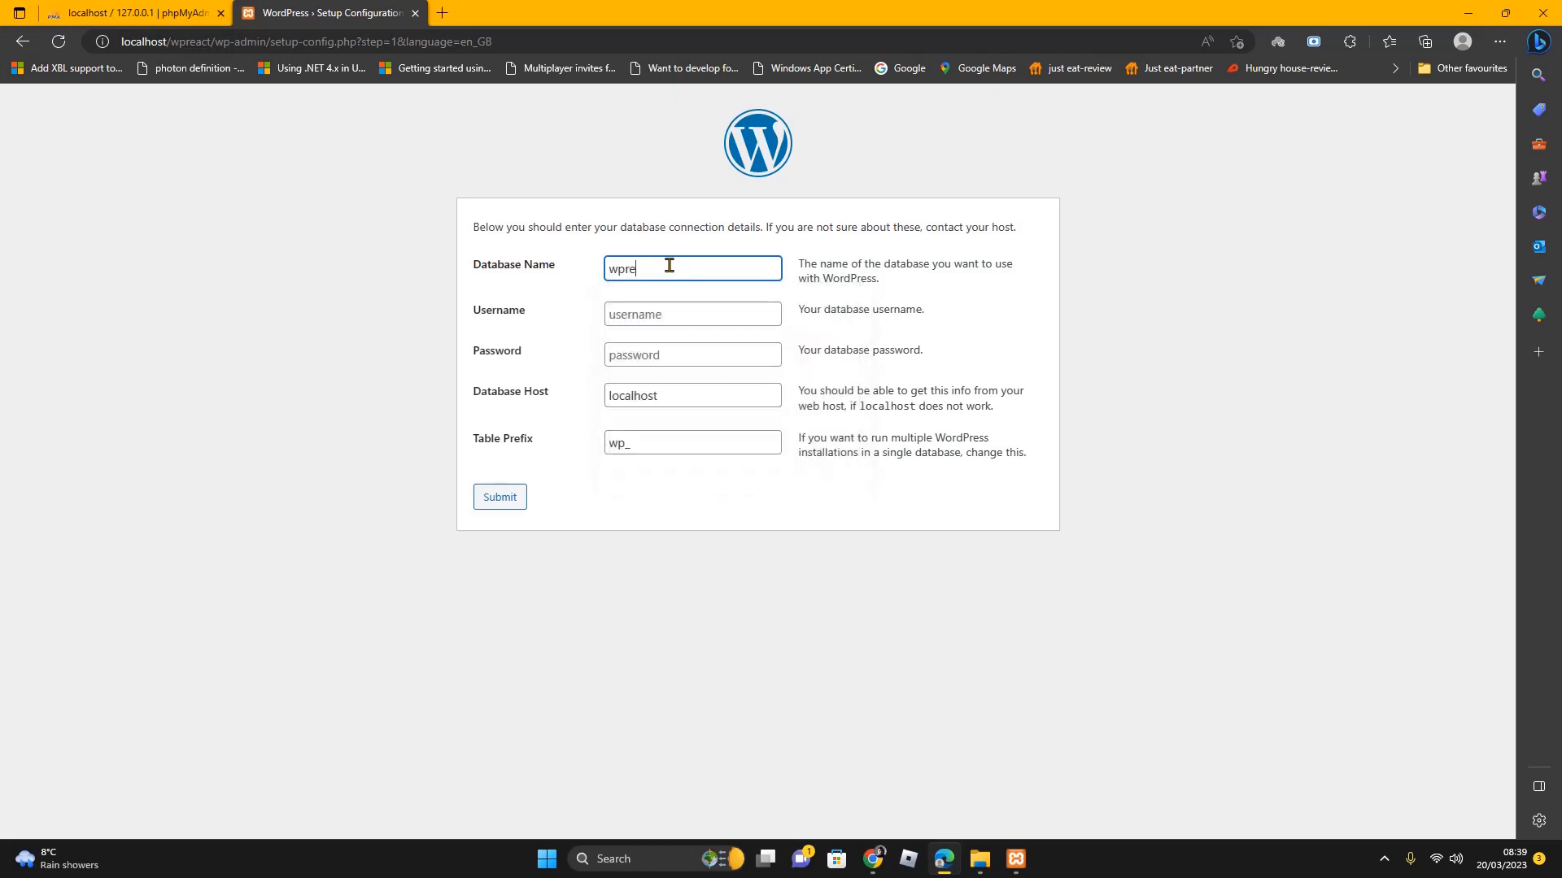
type("act")
left_click(674, 312)
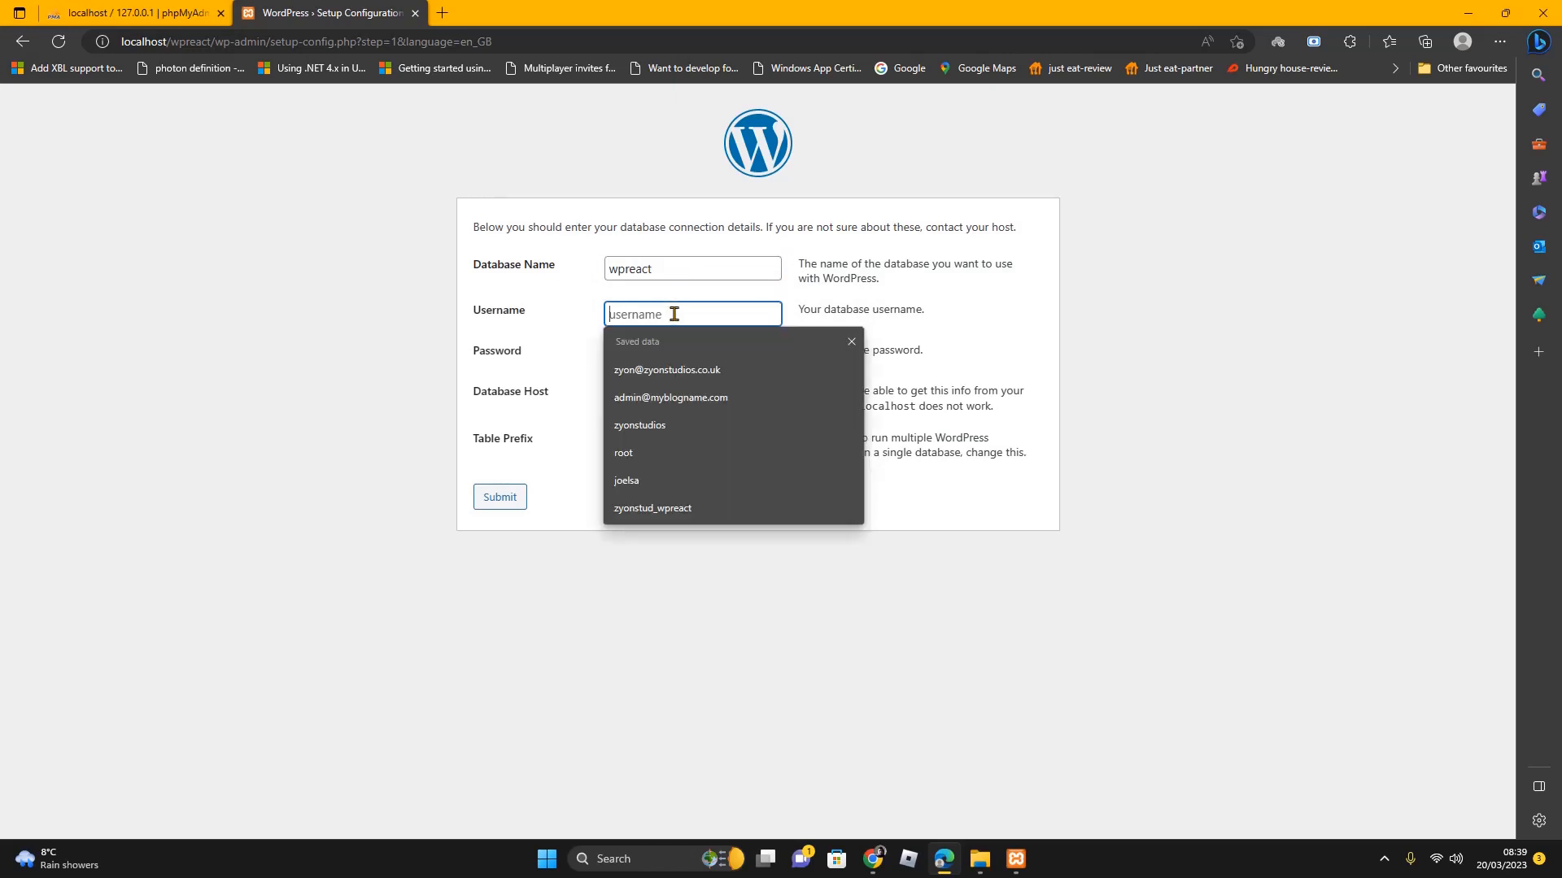
type("w")
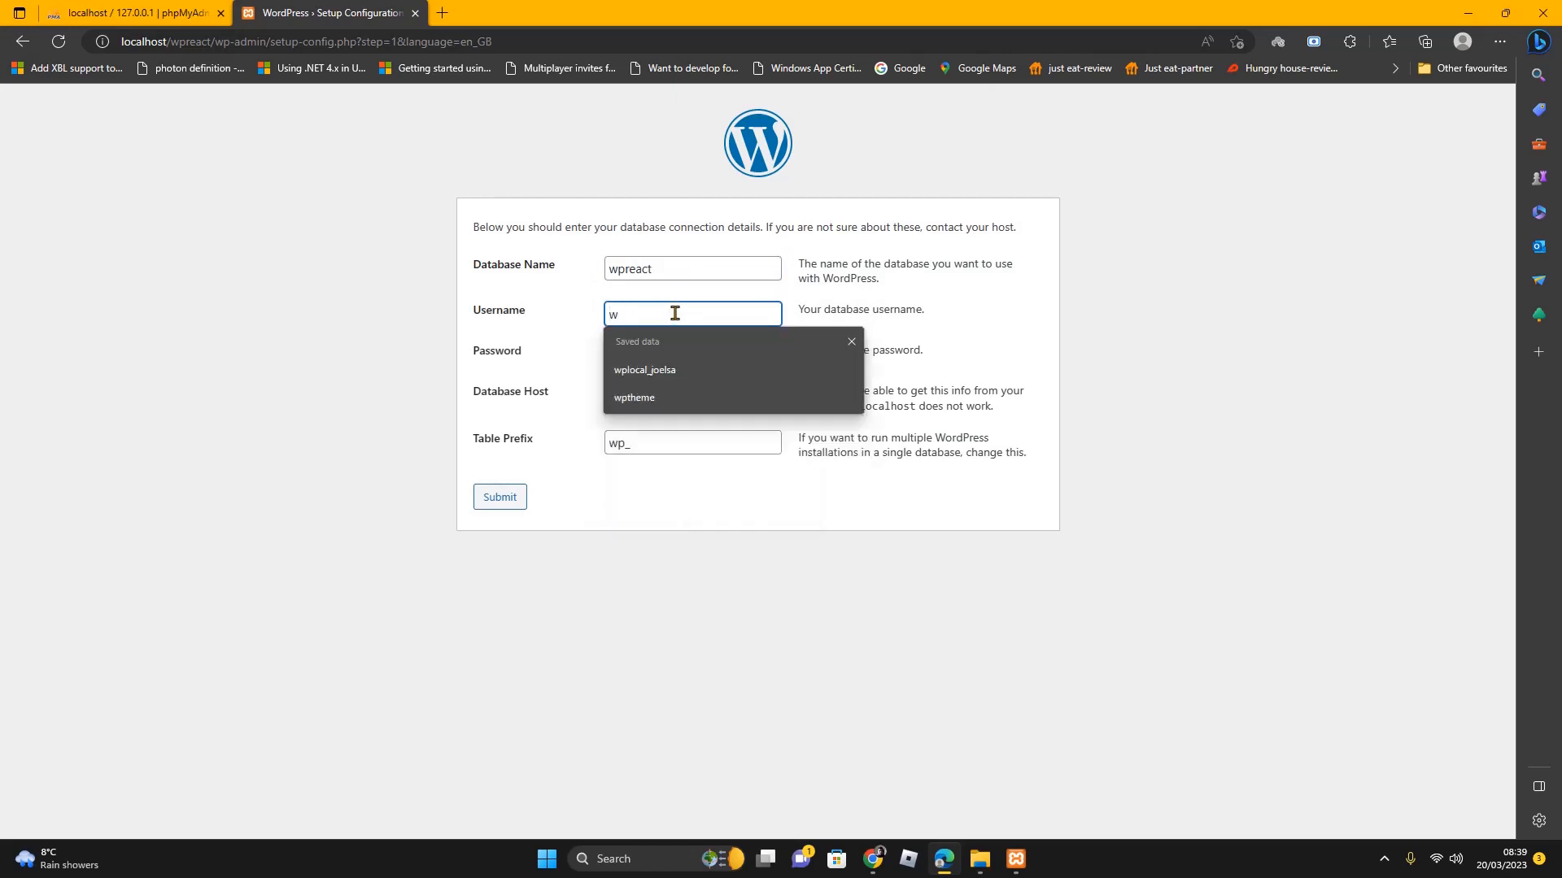
type("preact")
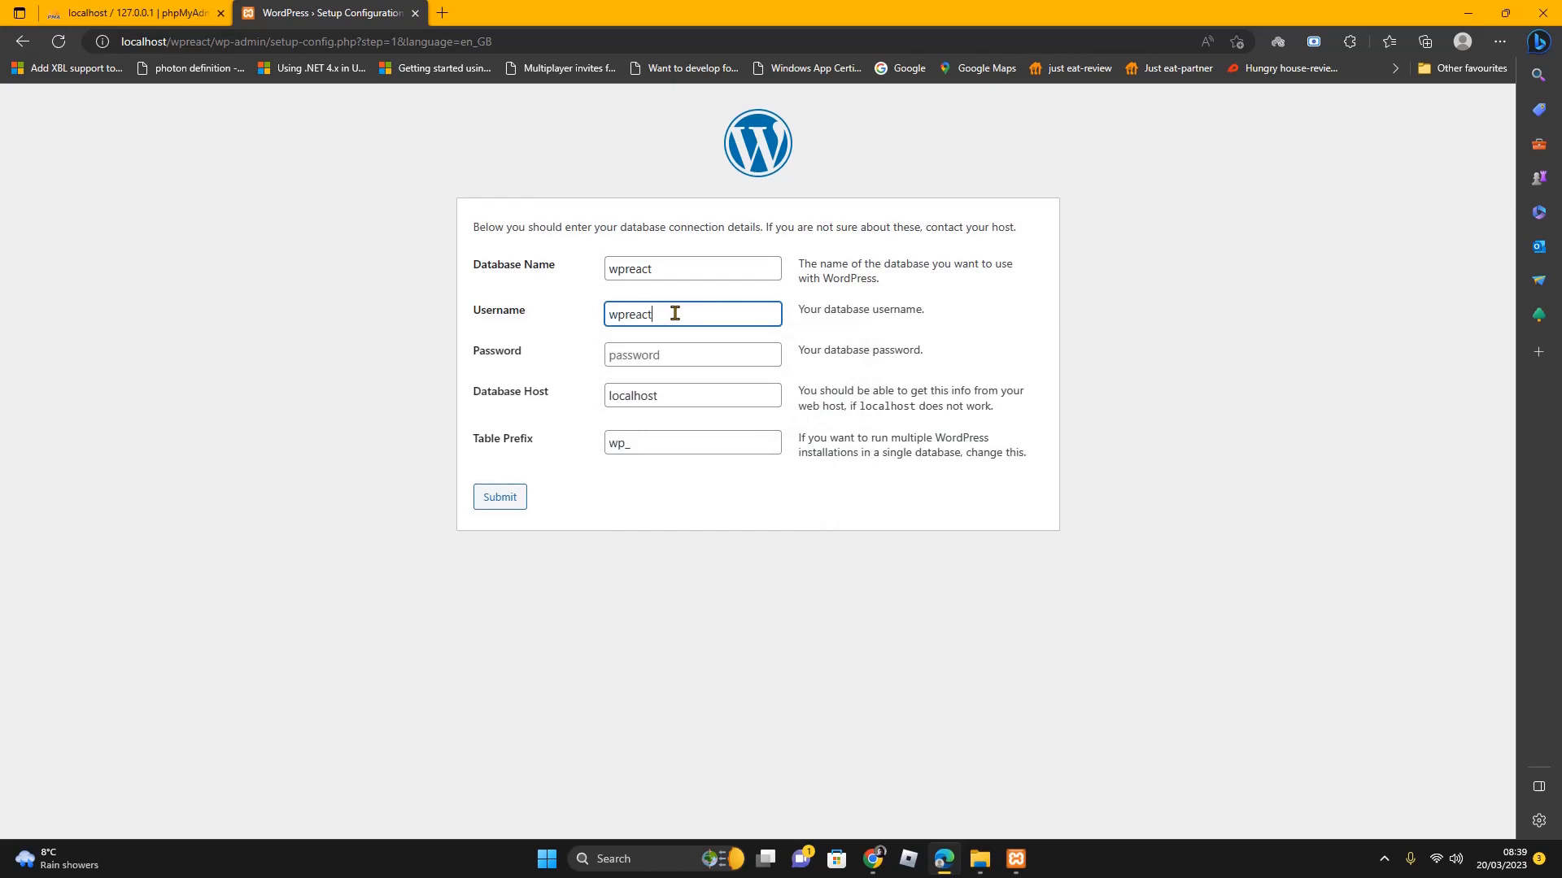
left_click(687, 354)
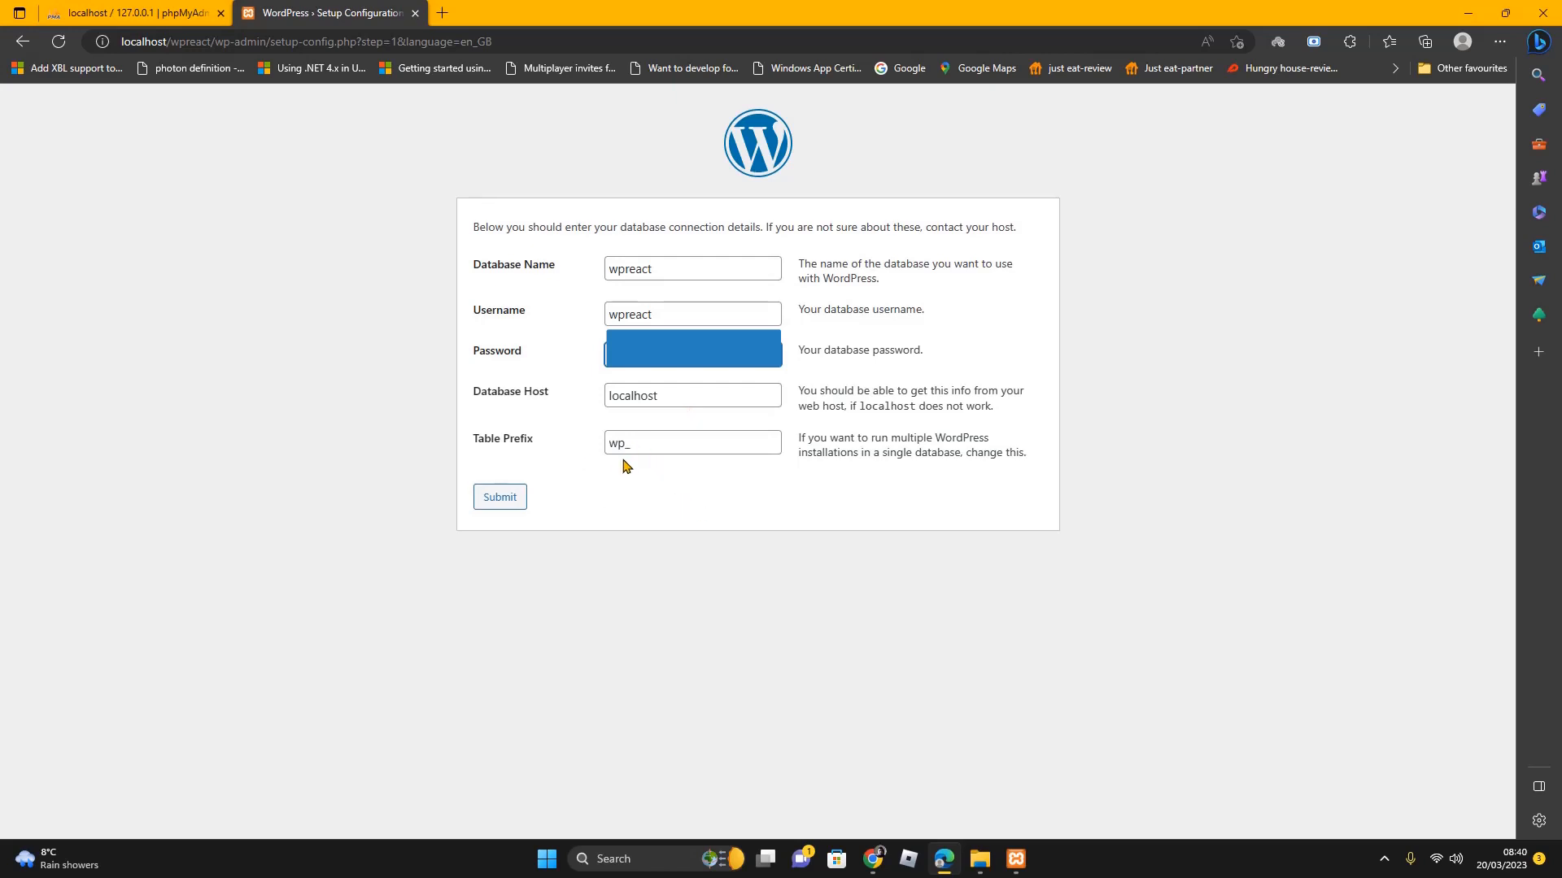
left_click(503, 506)
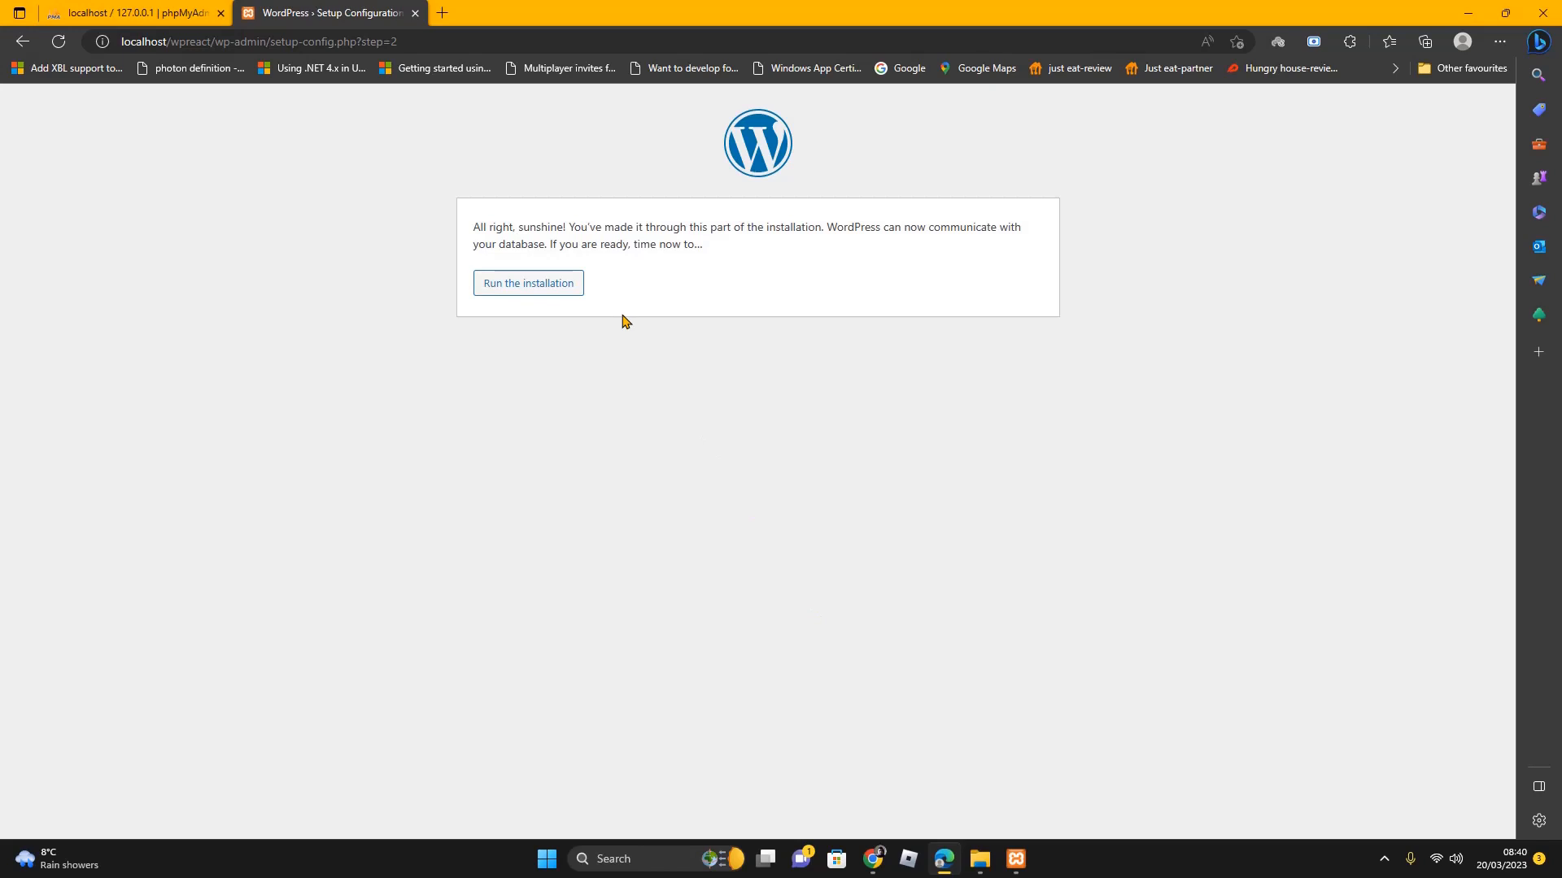
Start the installation and enter the site title 'WordPress React Theme'
left_click(535, 284)
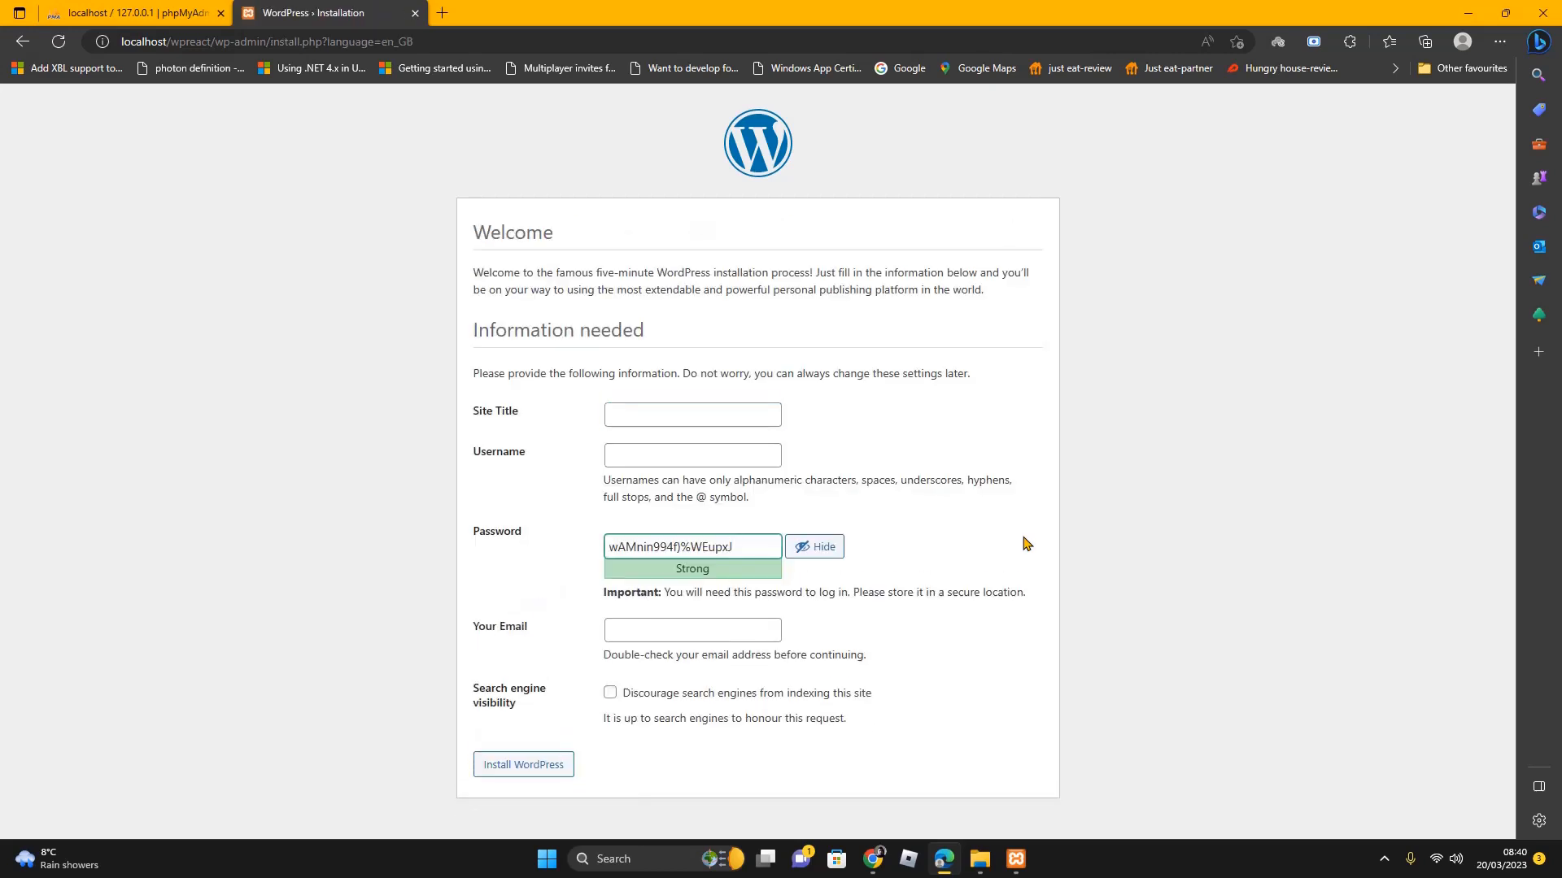
left_click(644, 413)
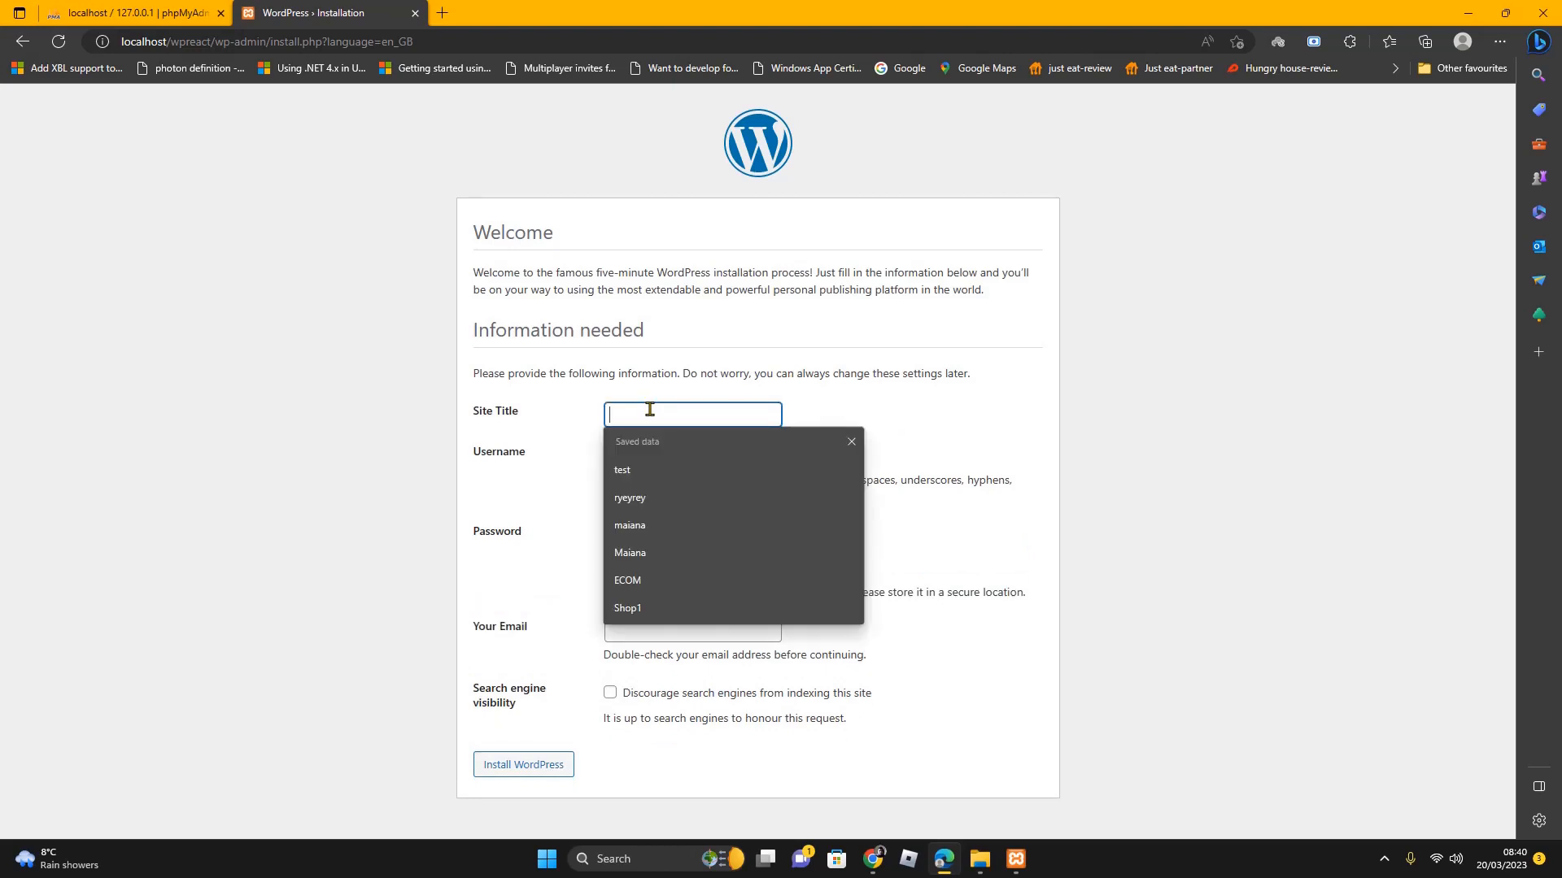
type("Wo")
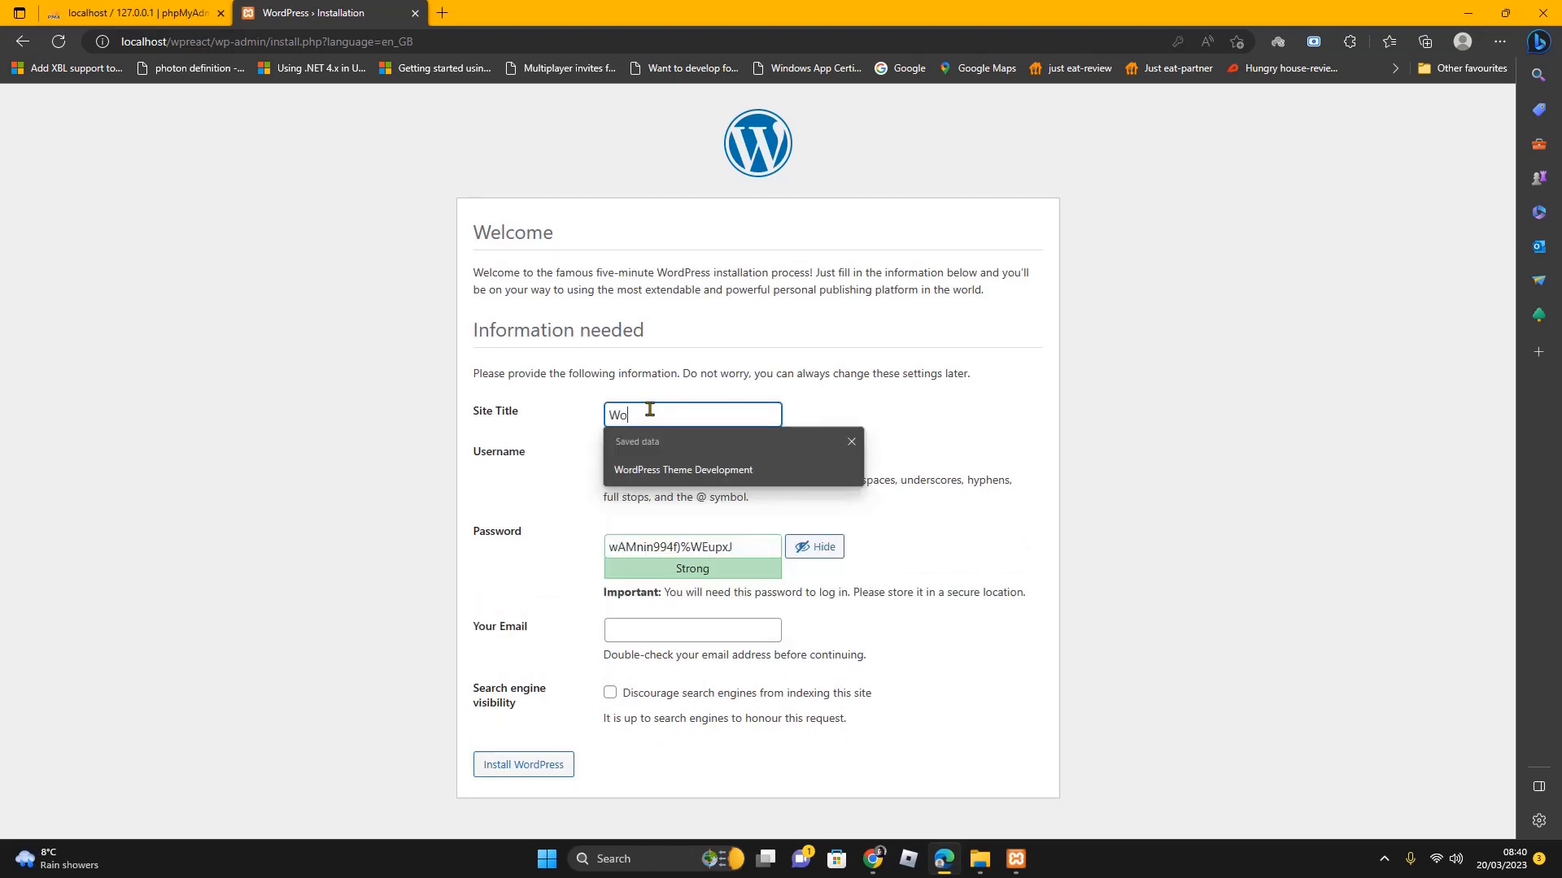
type("rdPress R")
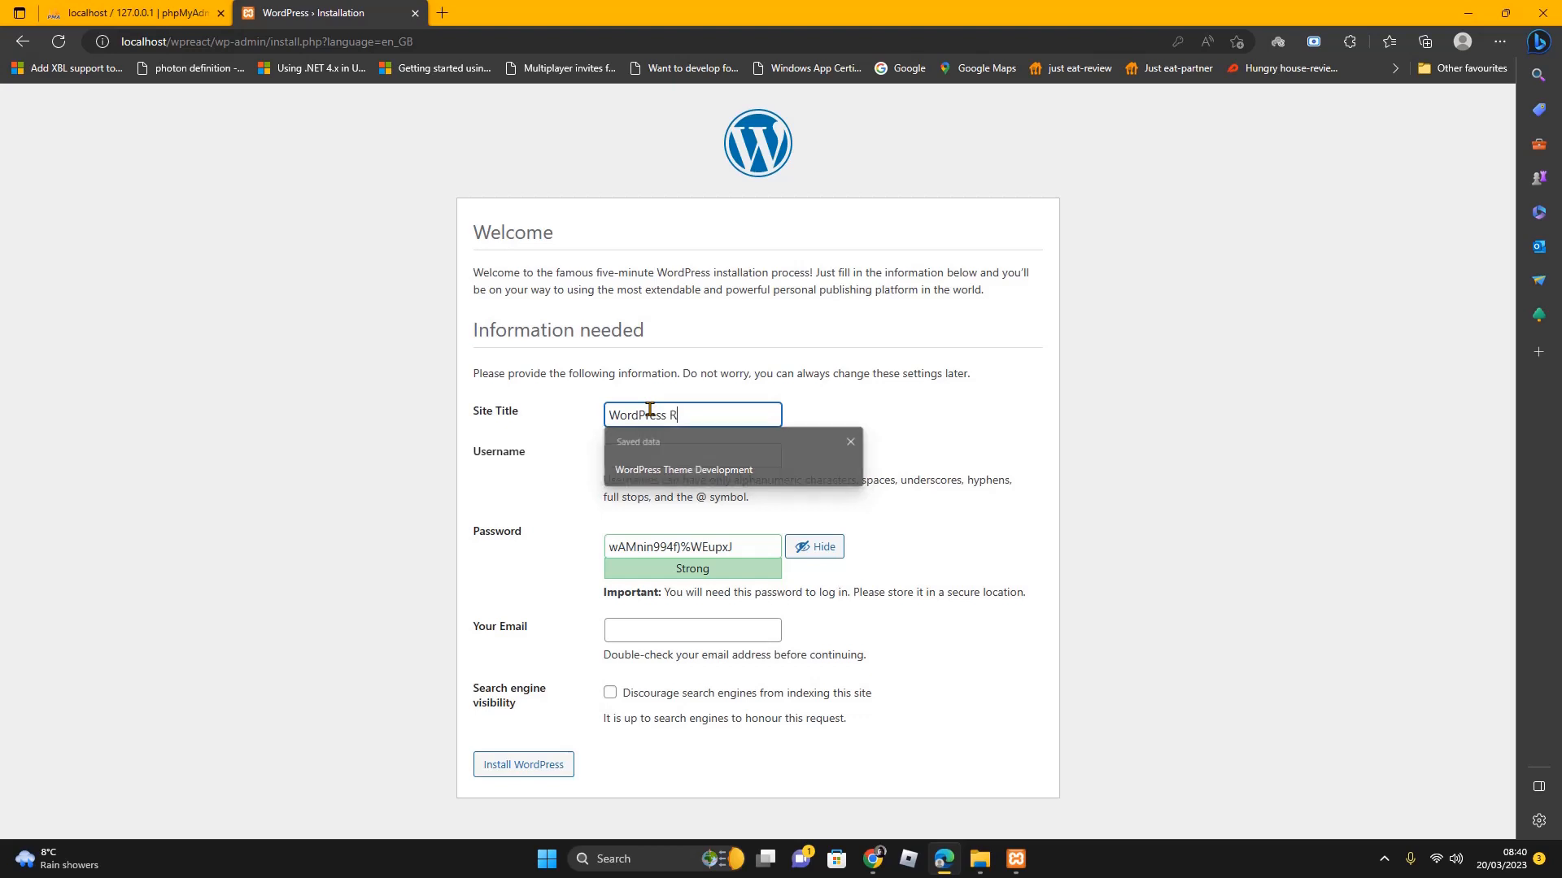
type("eact Theme")
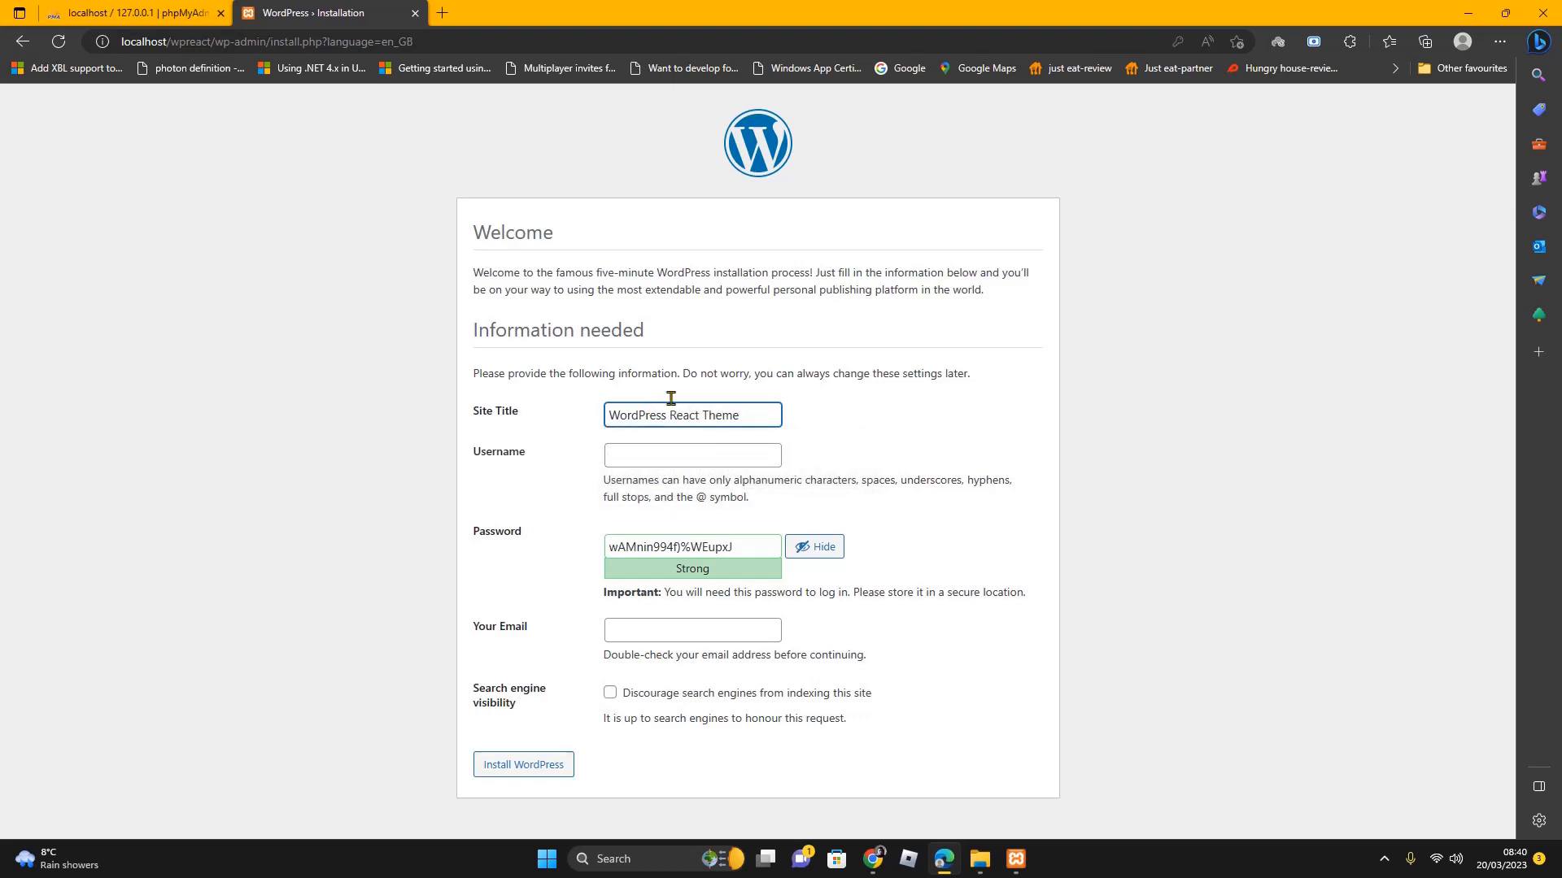
Fill the admin username from autofill and select the generated password
left_click(662, 460)
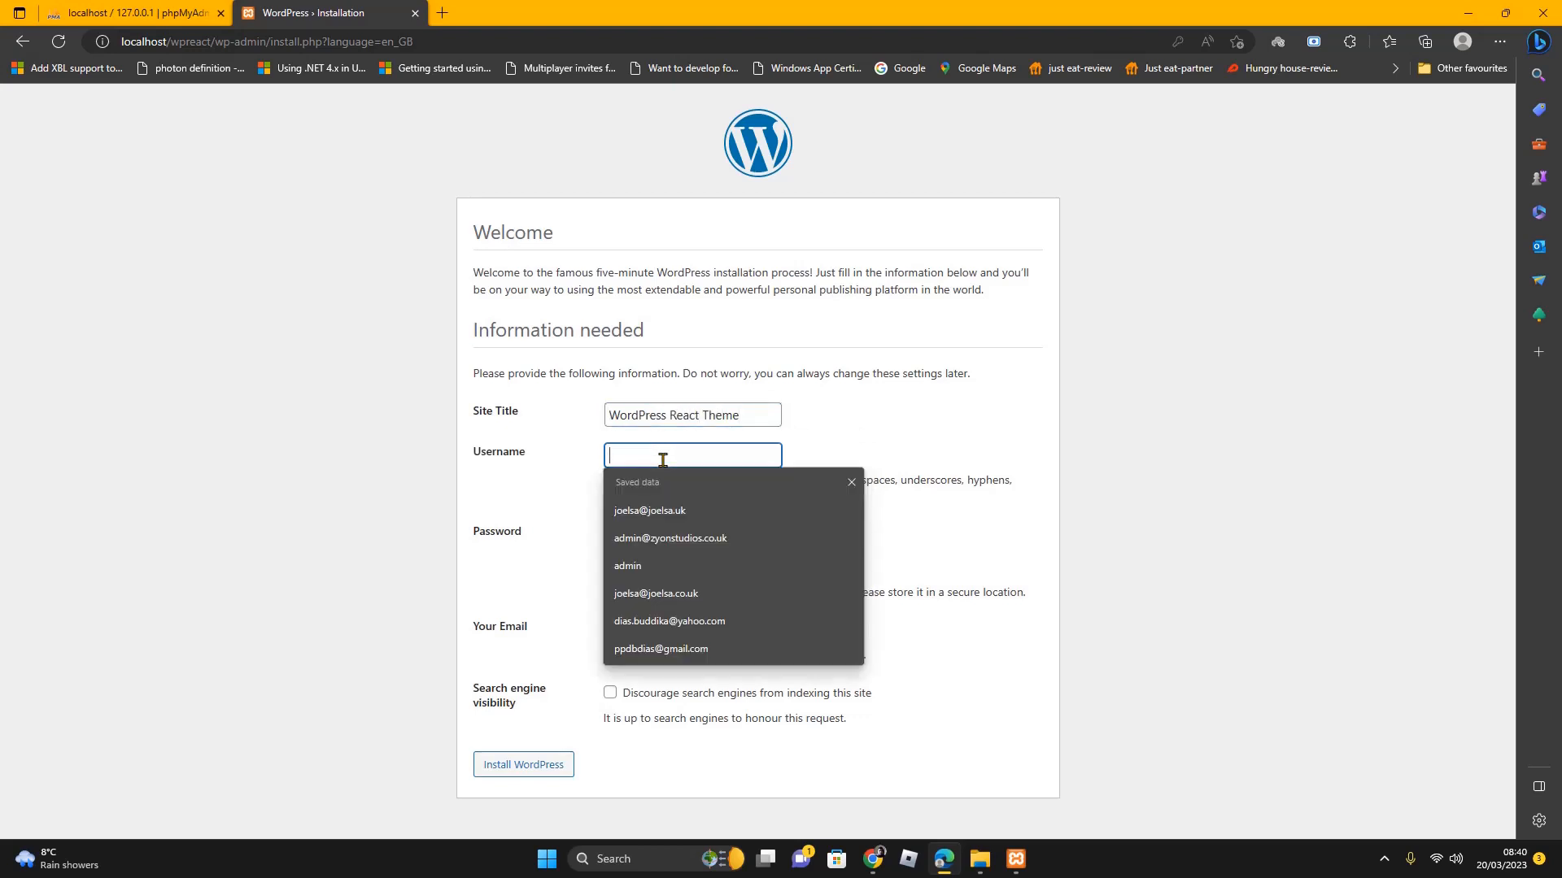
left_click(662, 511)
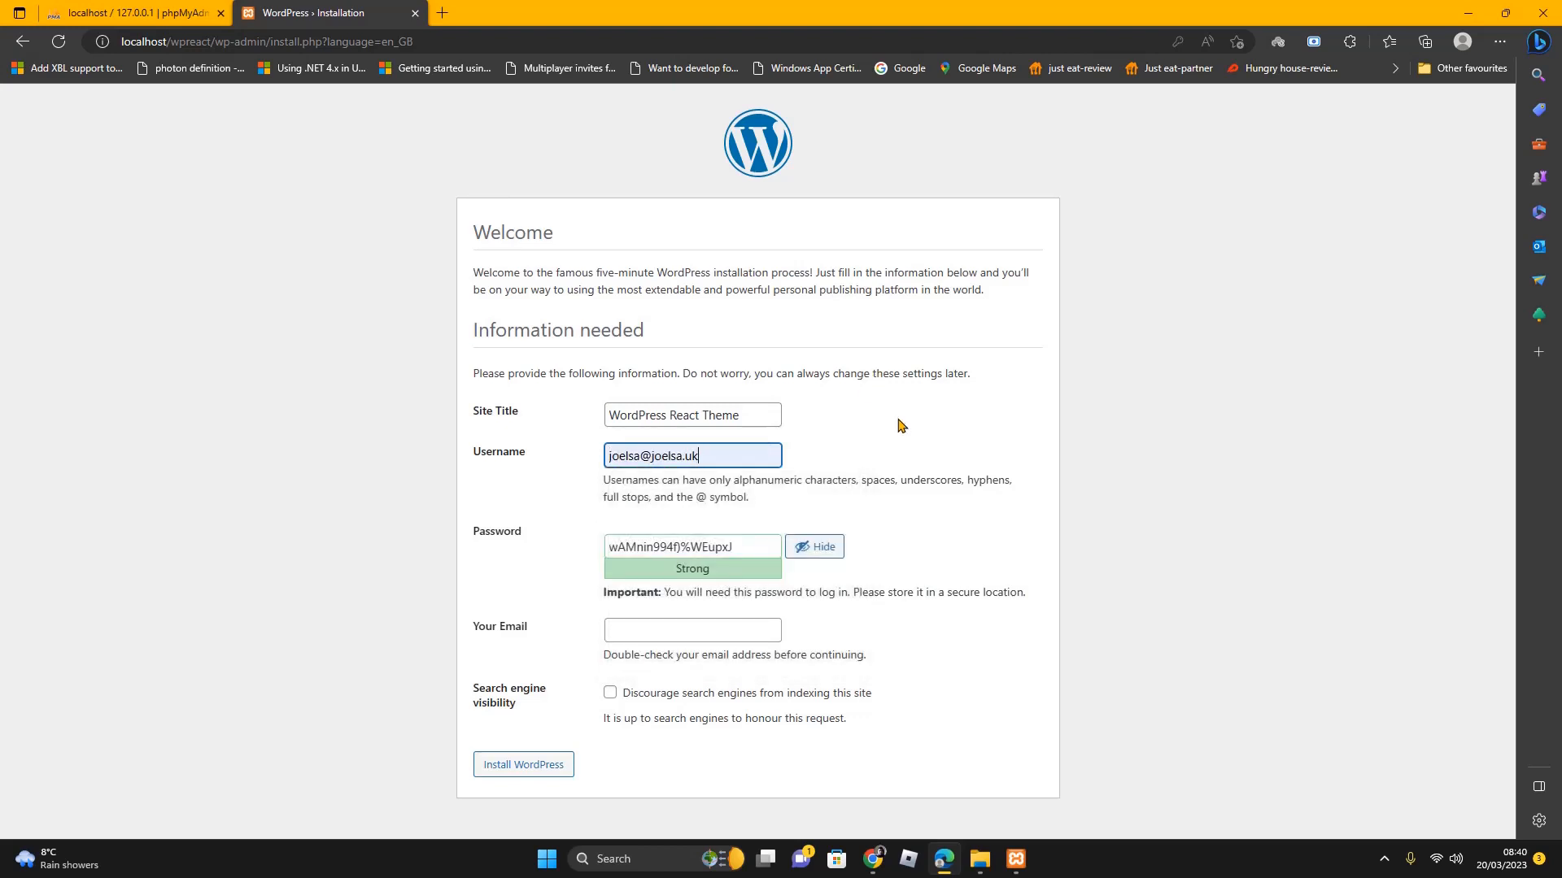
left_click(770, 548)
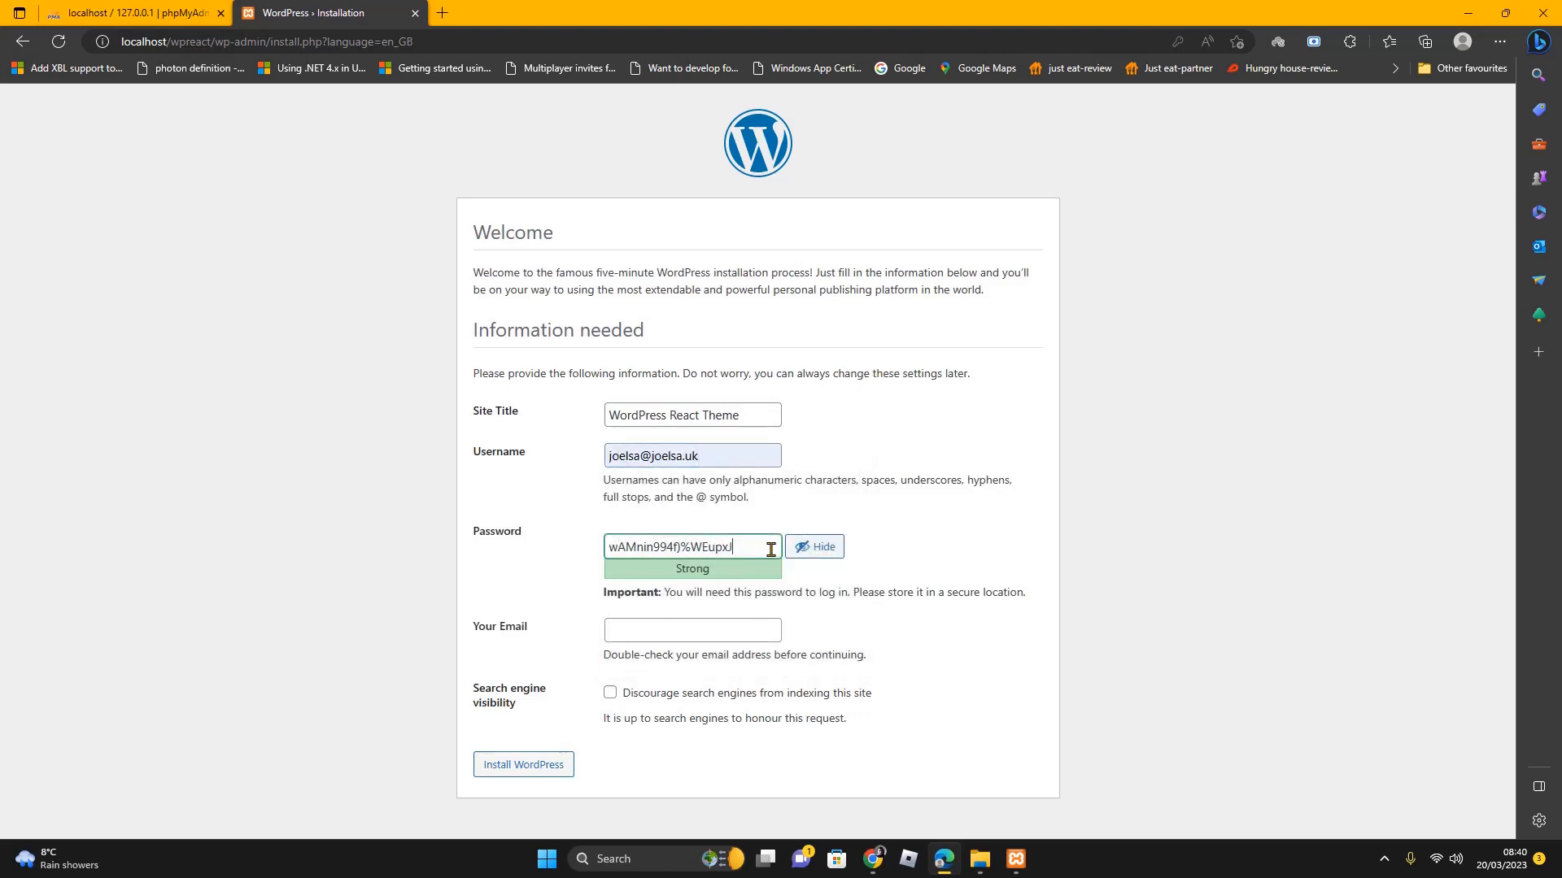
left_click_drag(771, 547, 498, 533)
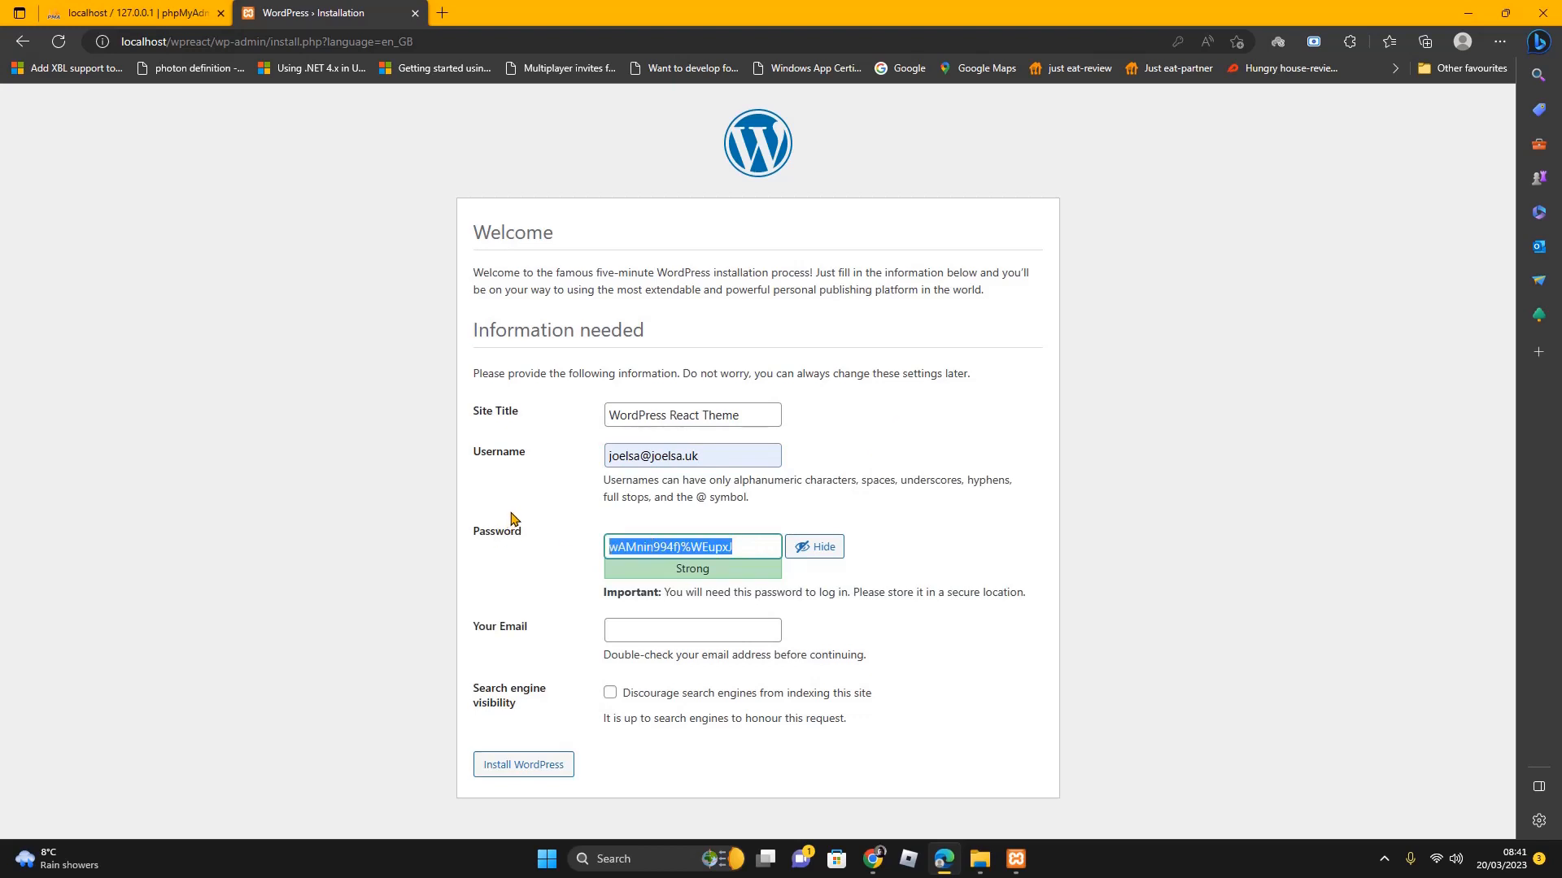
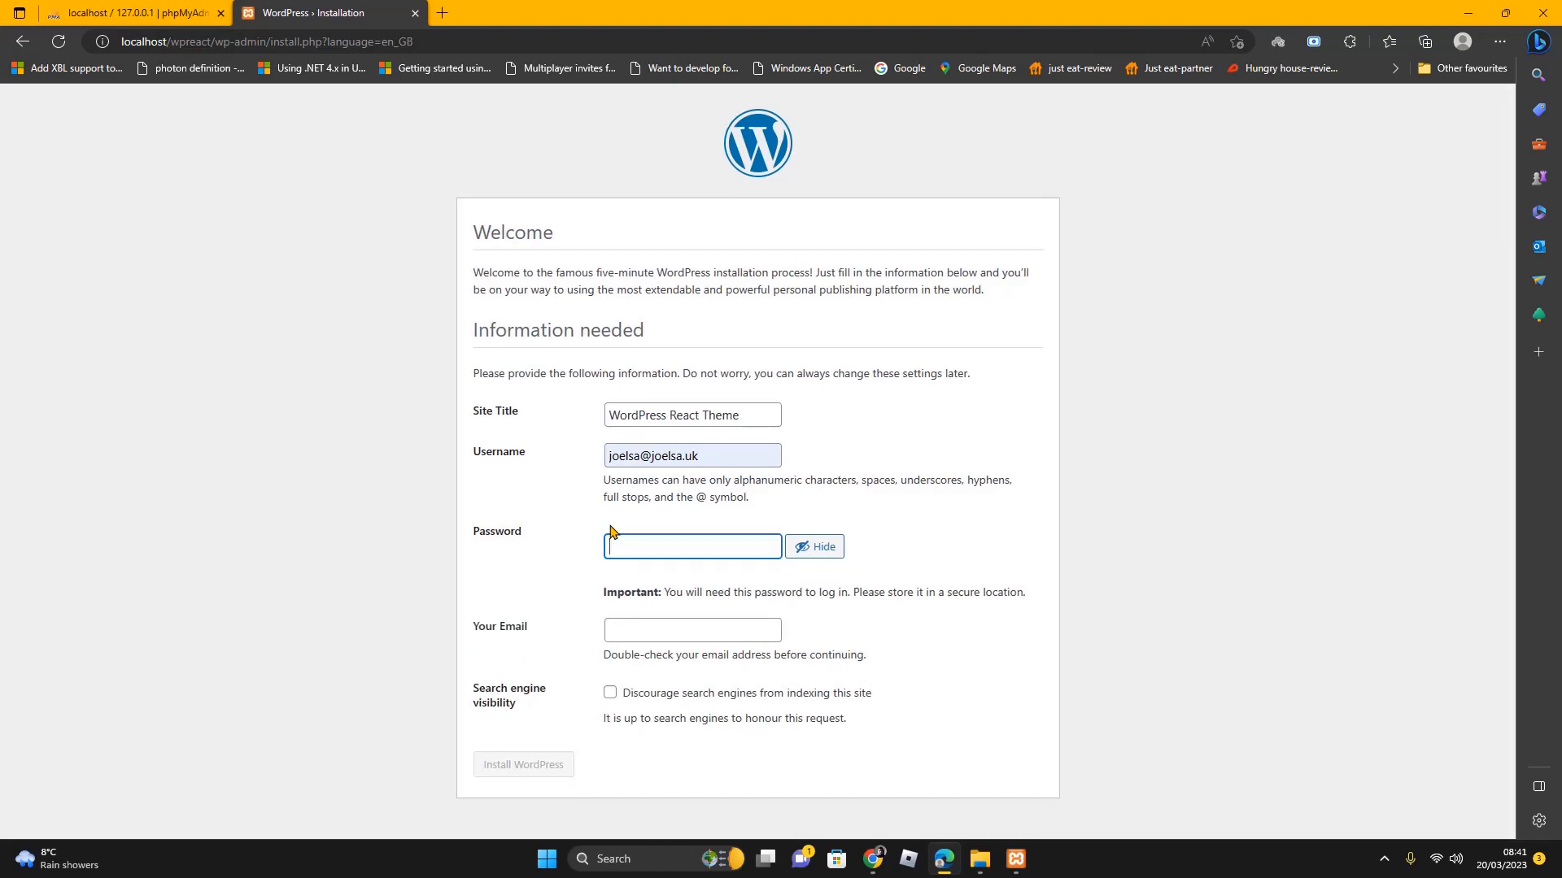
Replace the generated password with a custom admin password, hidden
left_click(840, 553)
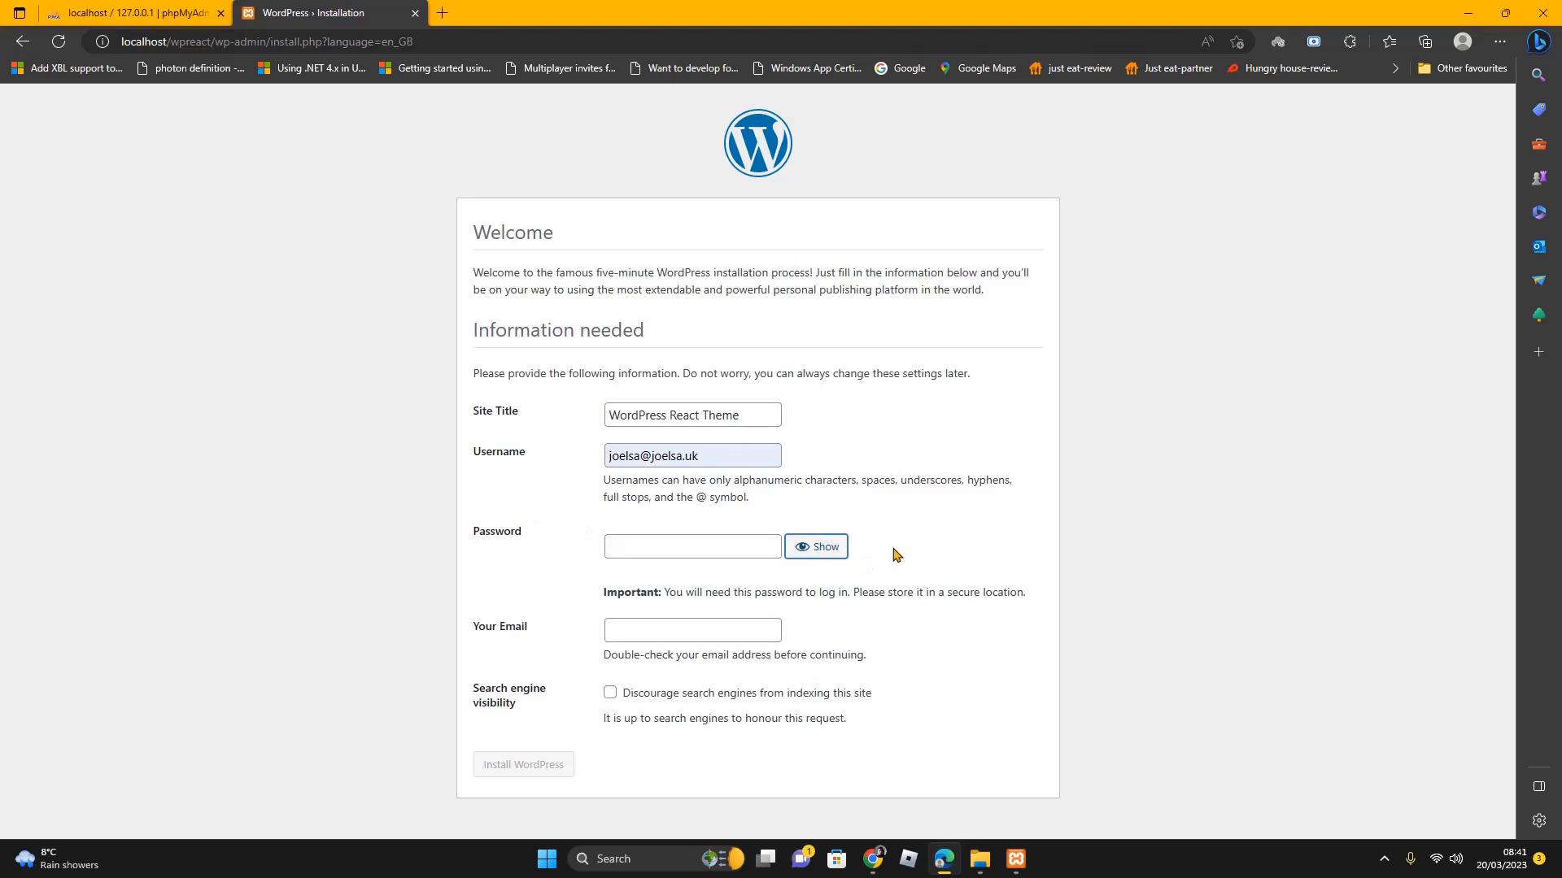
left_click(724, 548)
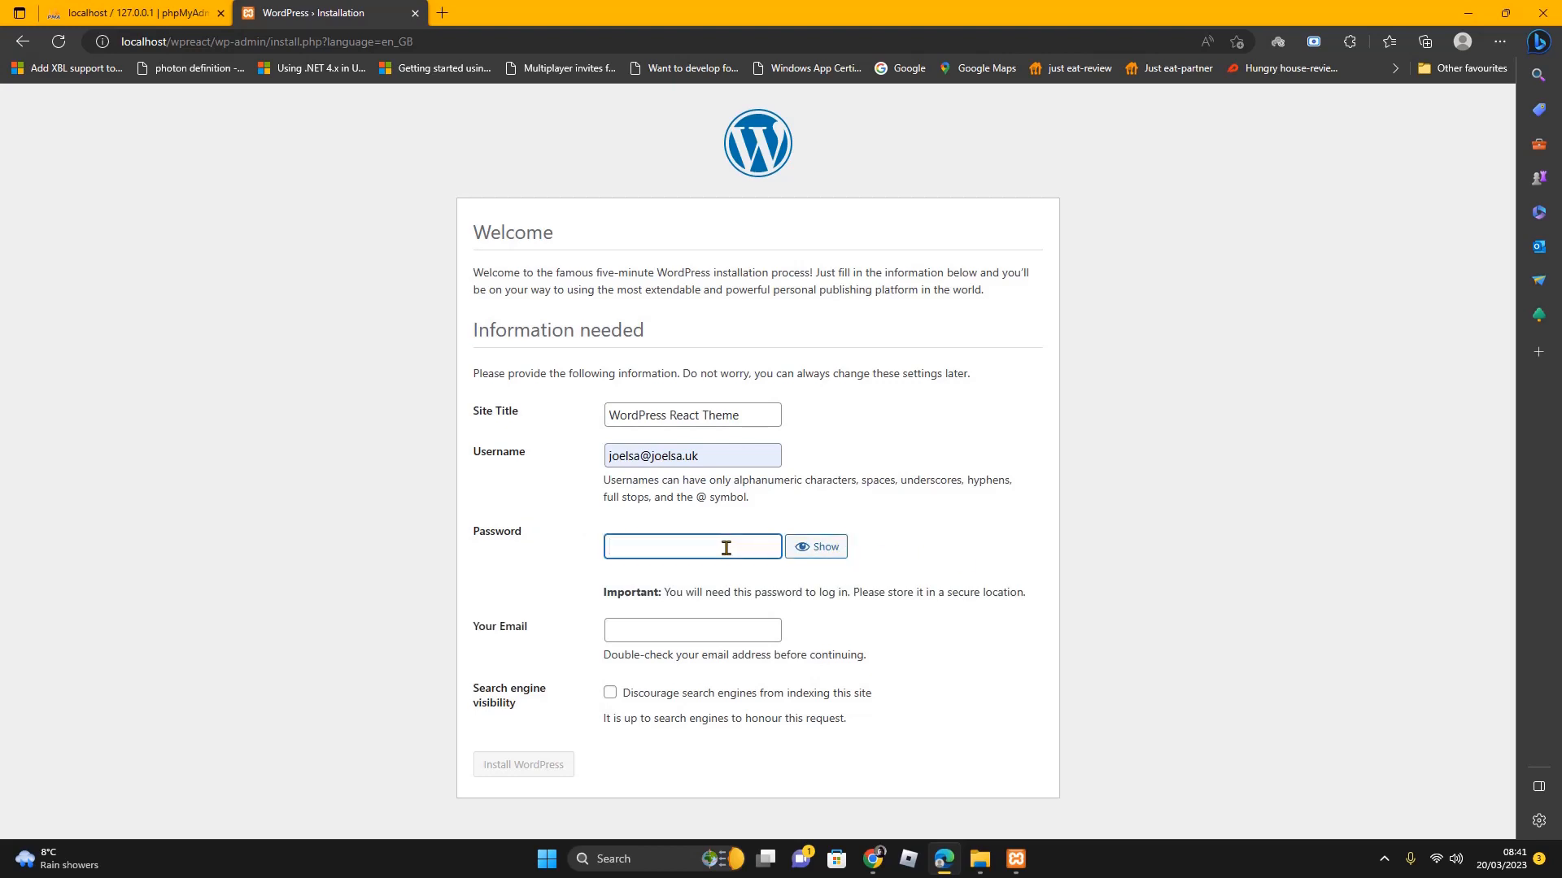
type("••••••")
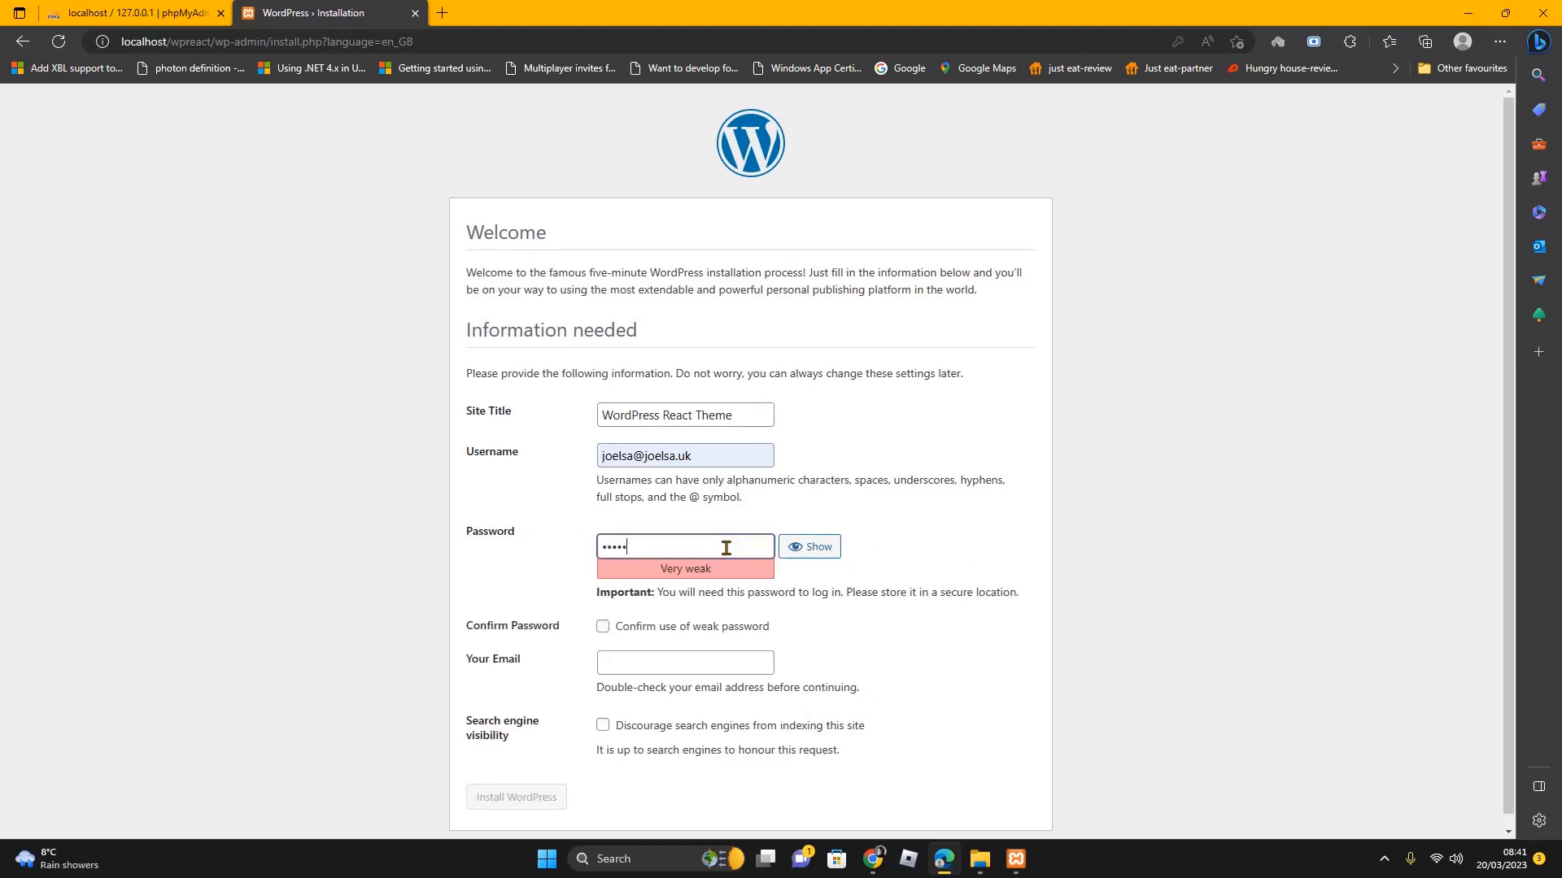
type("••••••")
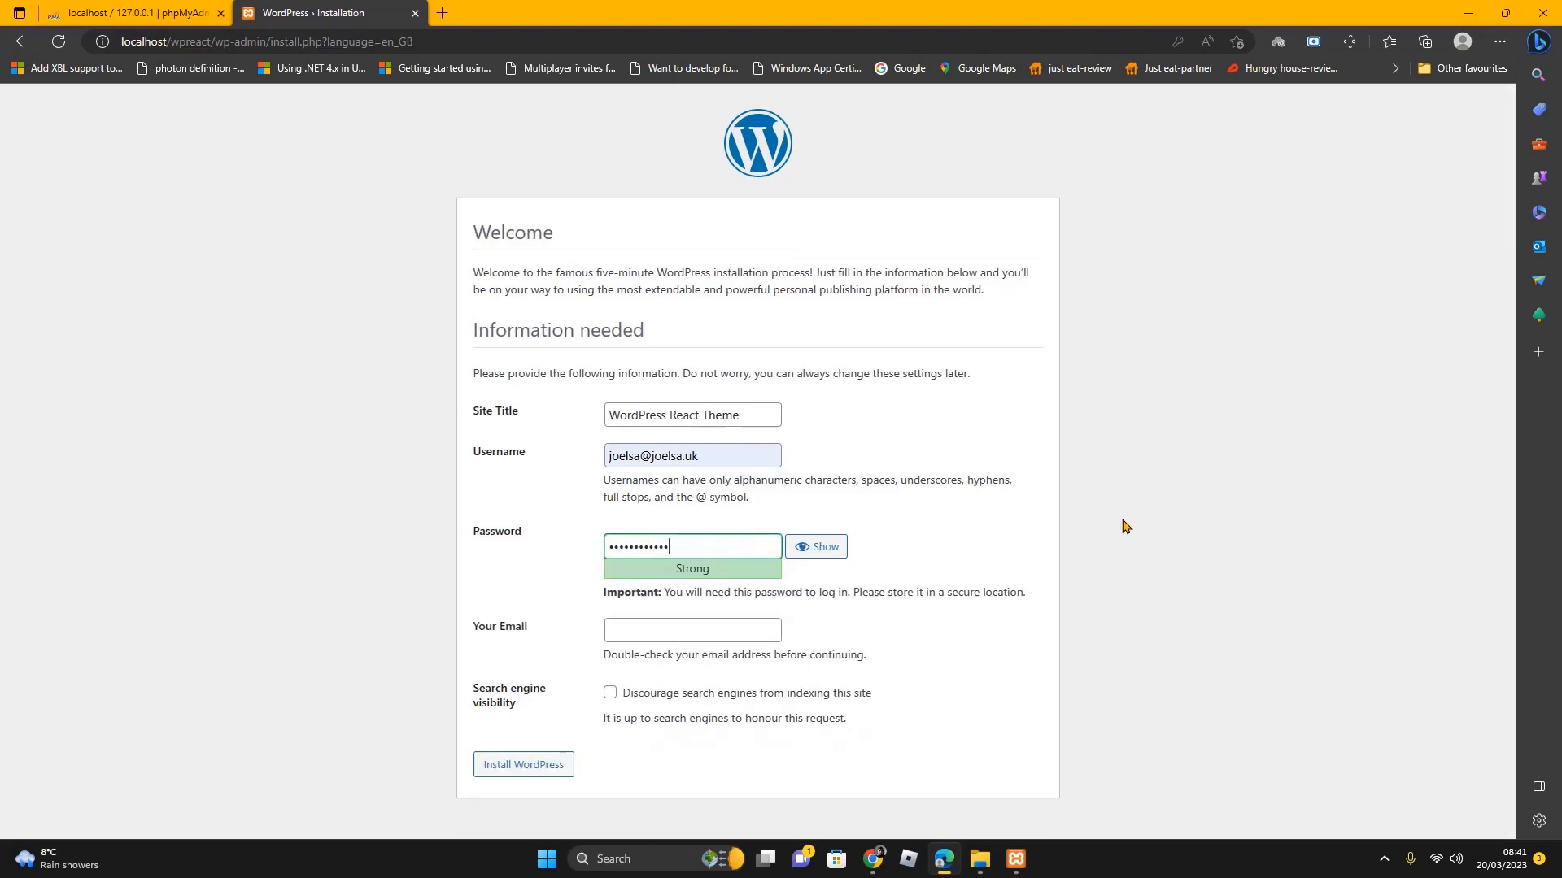
Fill the admin e-mail from autofill and install WordPress
left_click(734, 639)
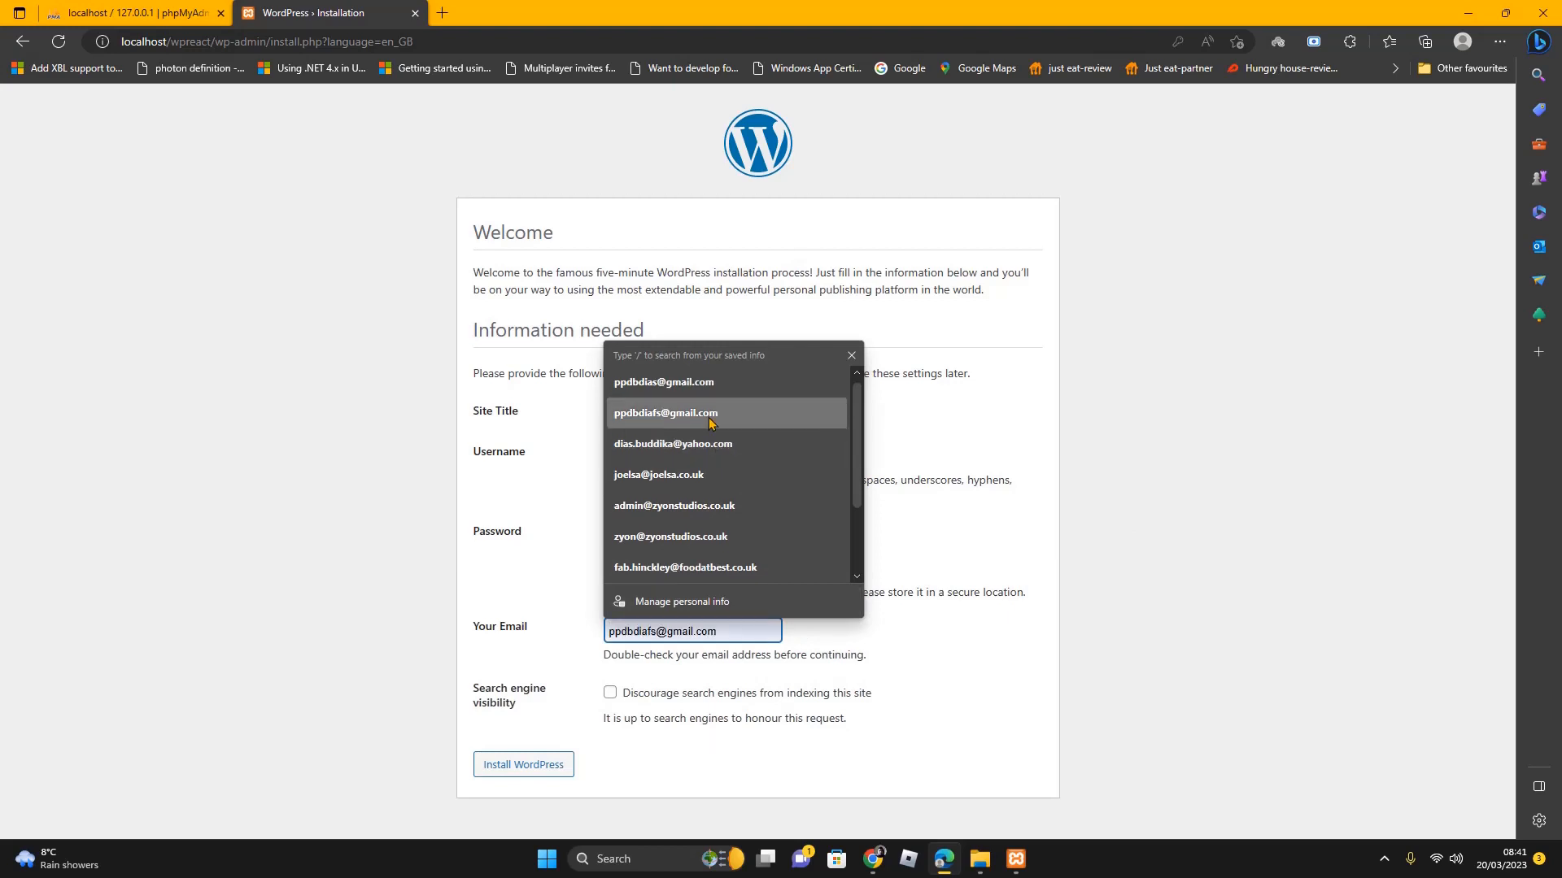
left_click(692, 477)
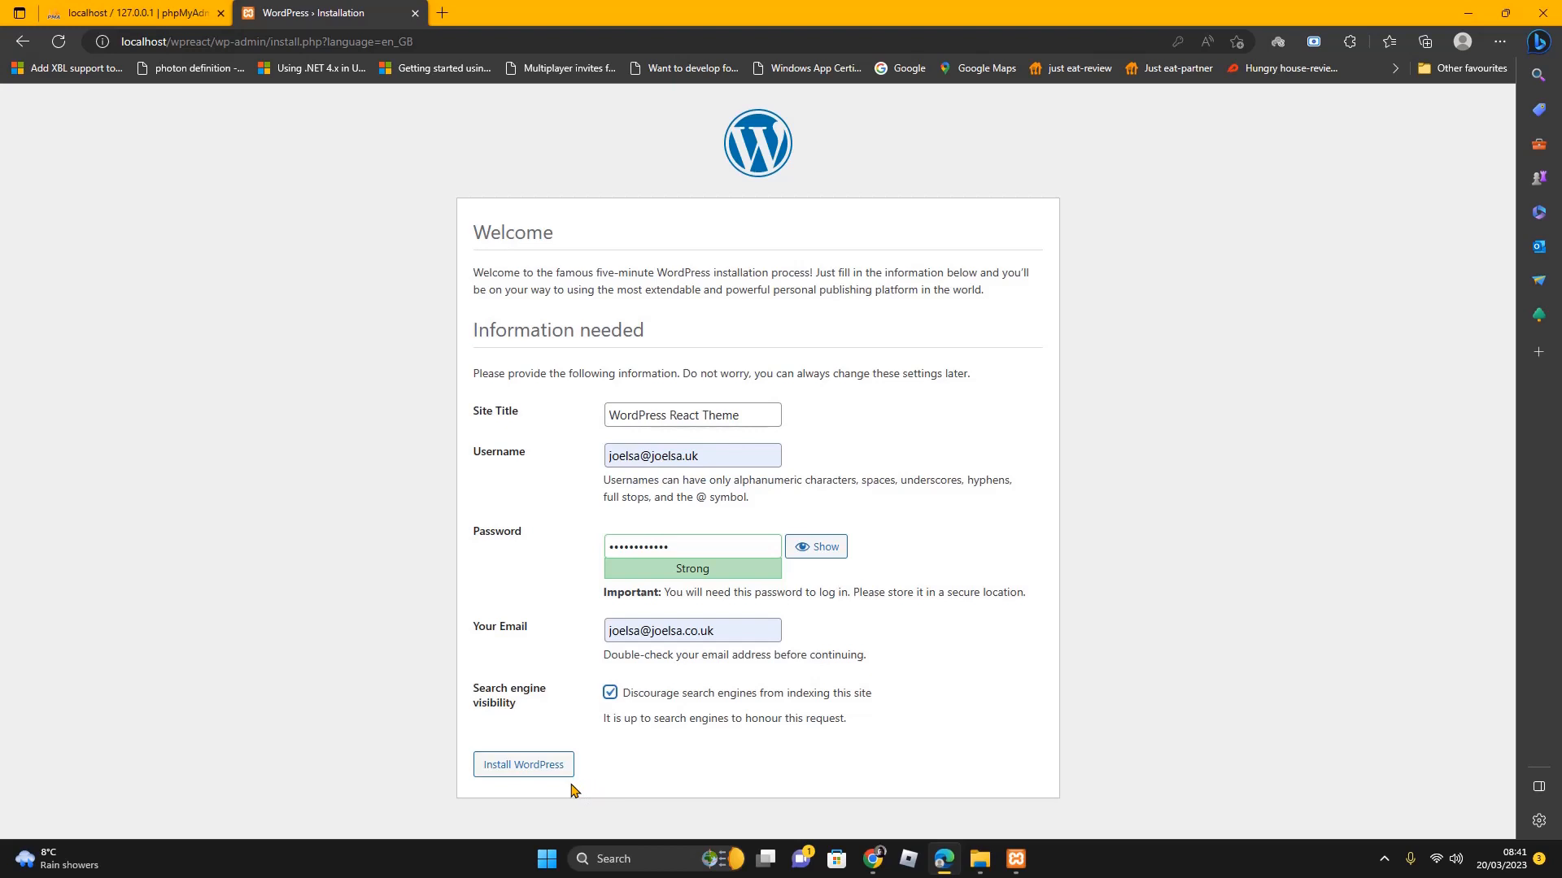
left_click(522, 773)
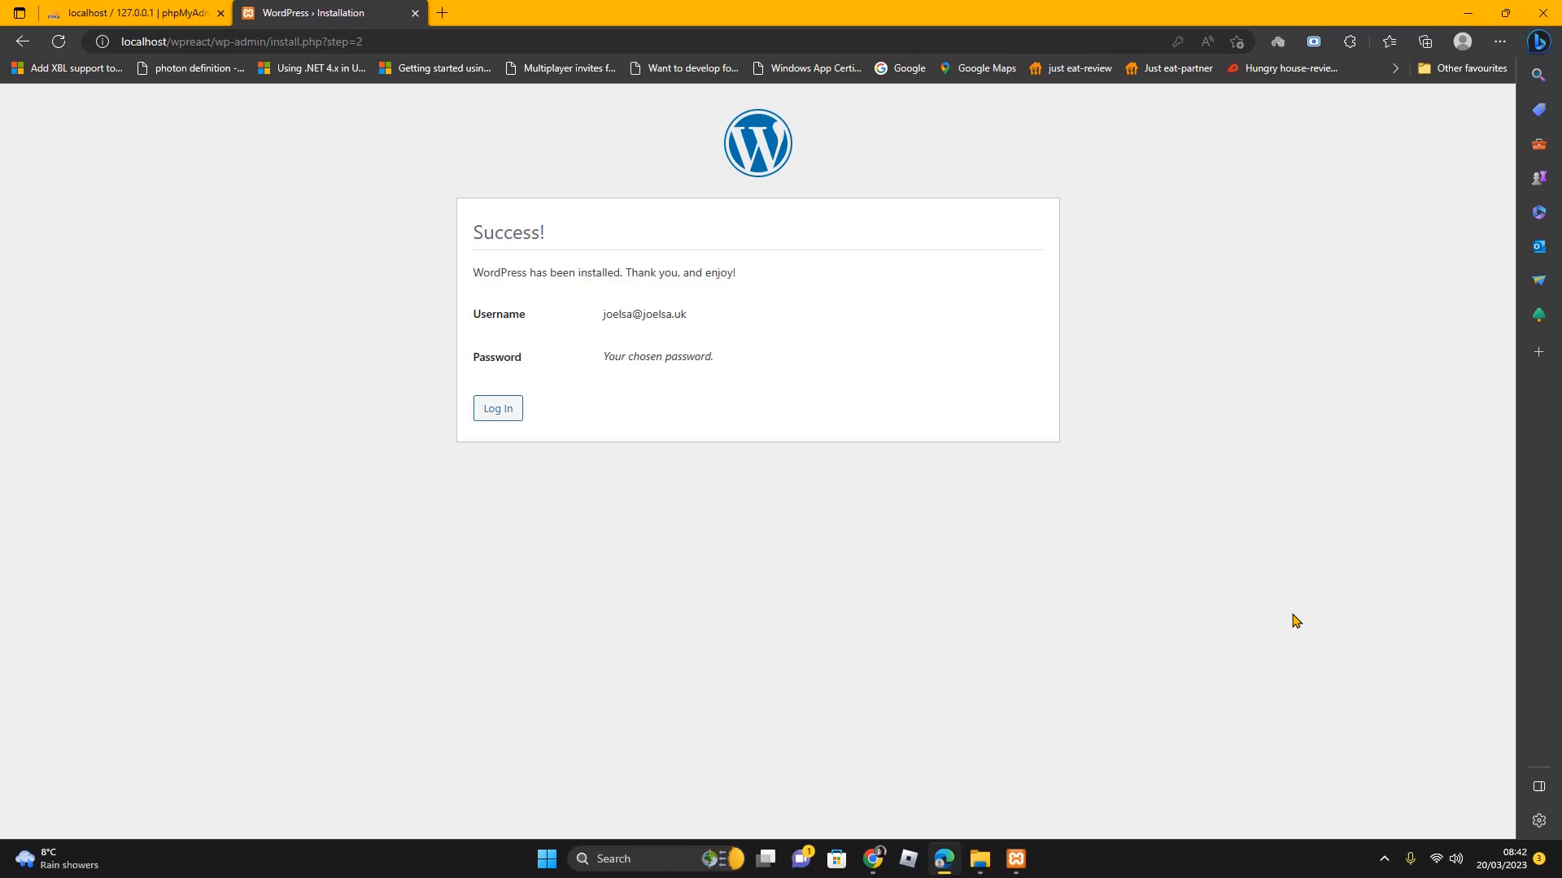
Log in with the saved admin username and password, with Remember Me ticked
left_click(489, 419)
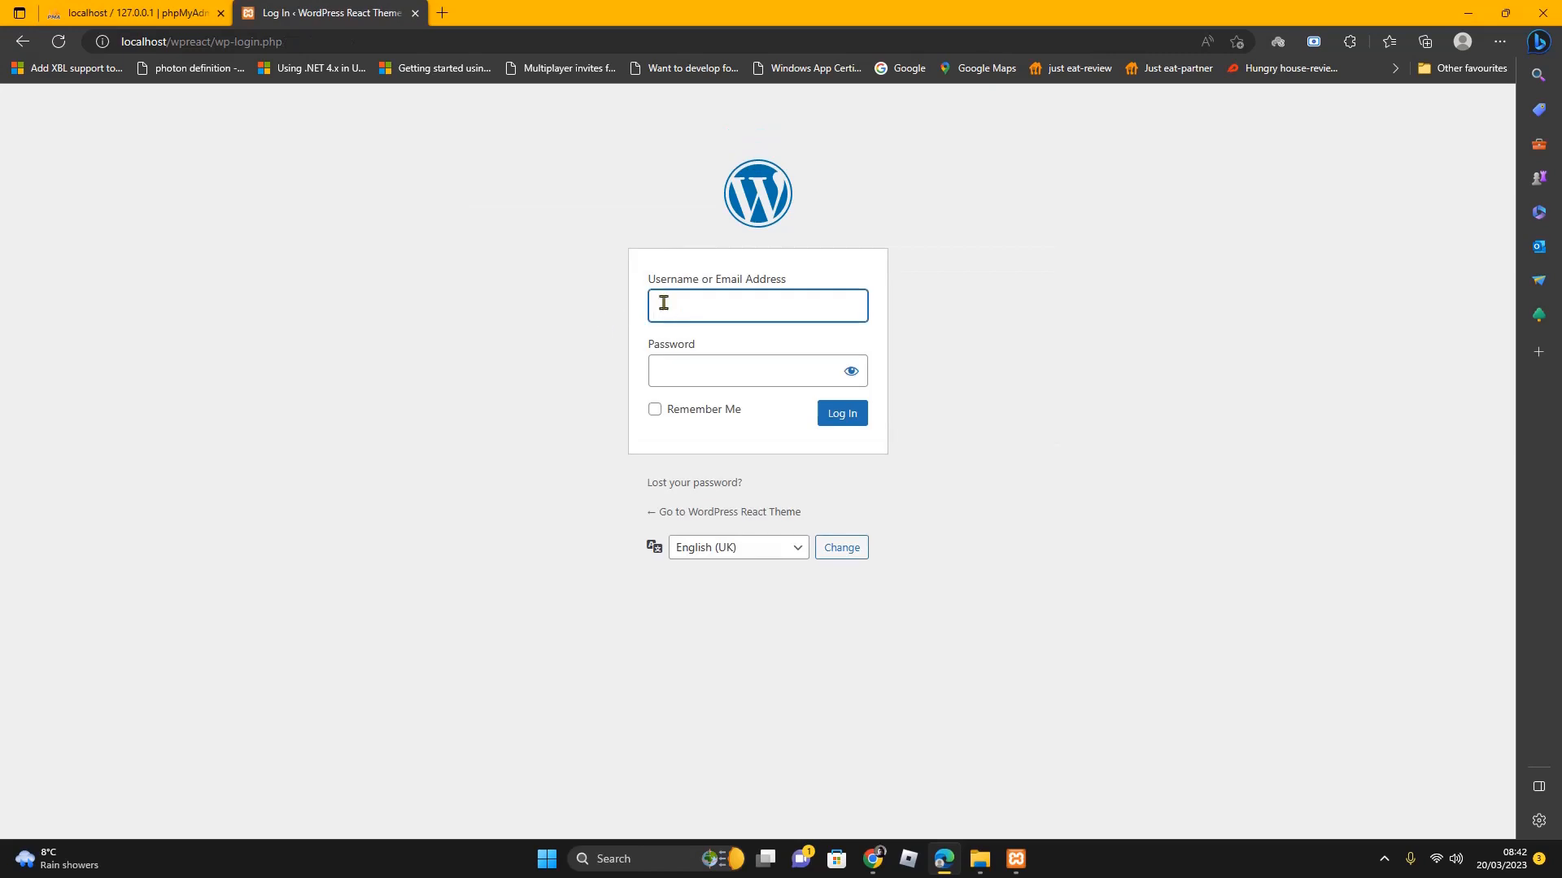
left_click(664, 303)
left_click(736, 422)
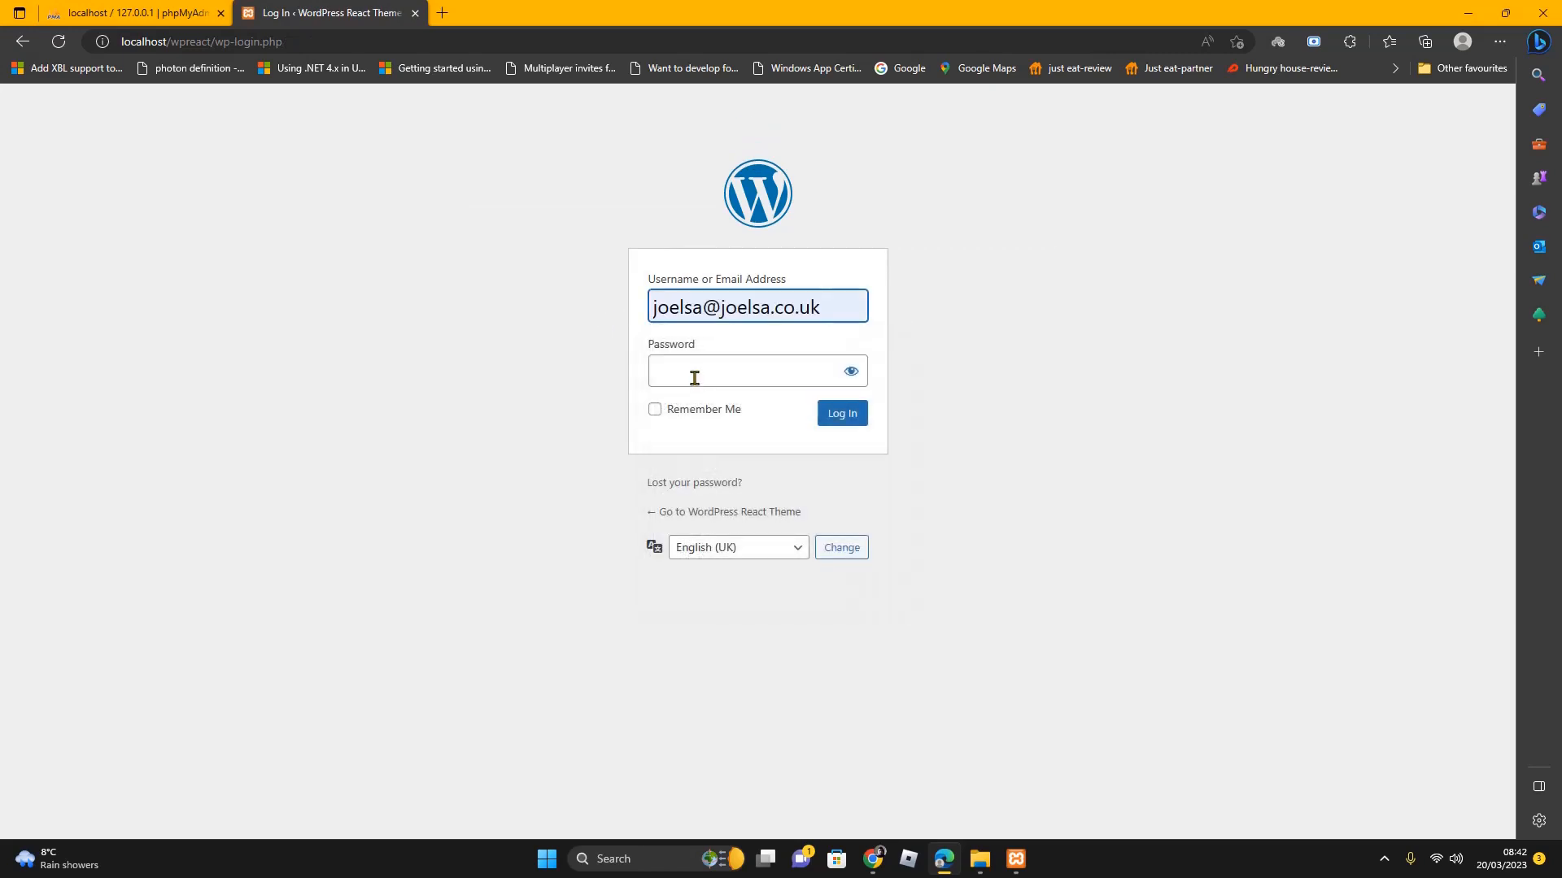
left_click(695, 376)
type("****")
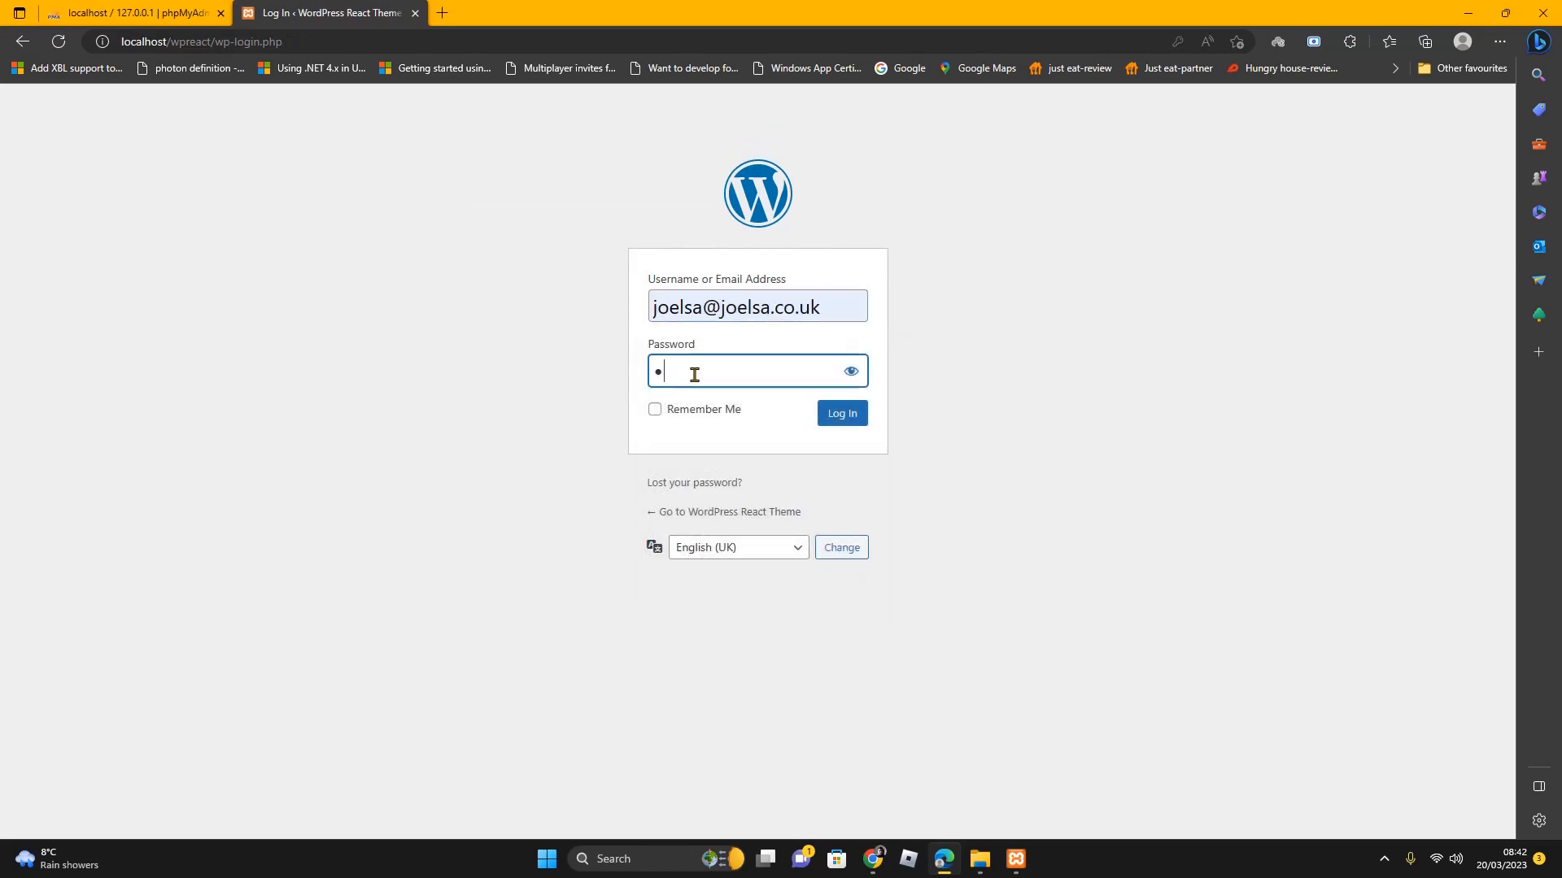
type("********")
left_click(656, 409)
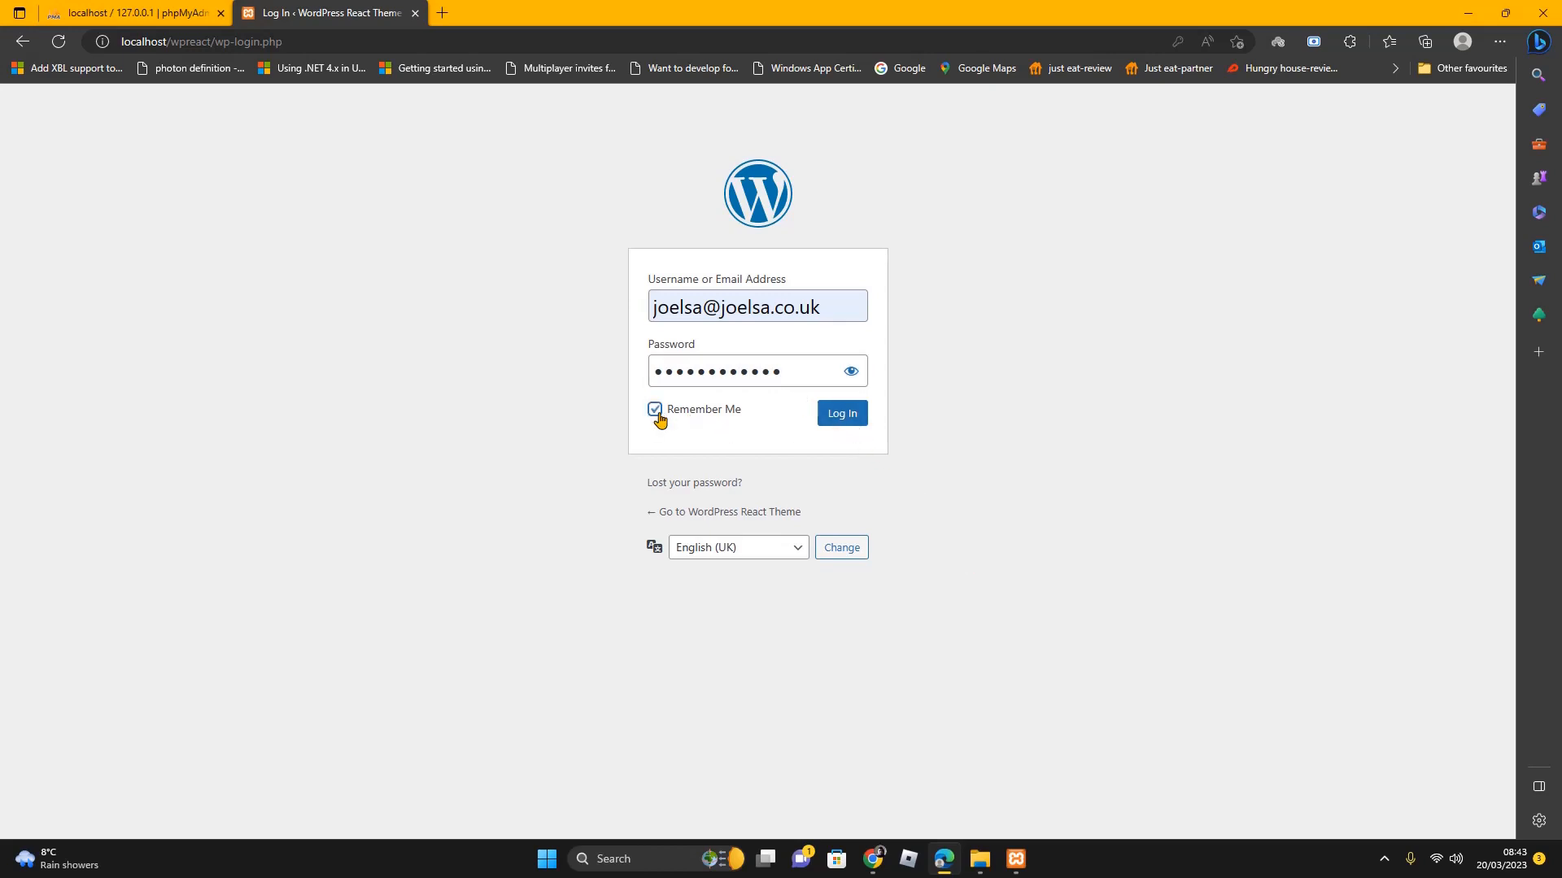
left_click(838, 420)
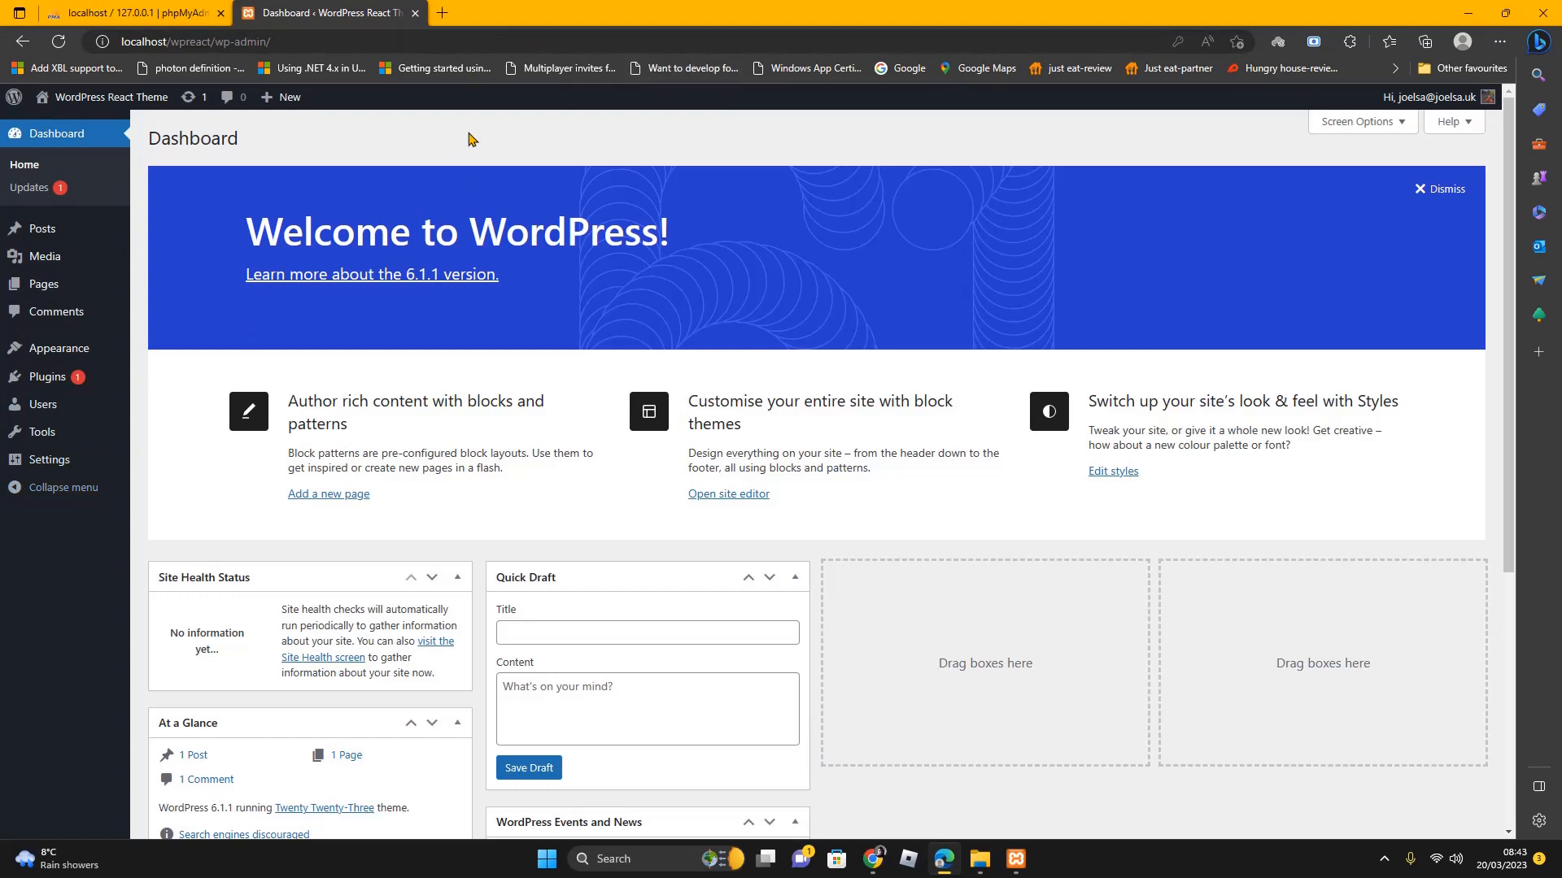
Load localhost/wpreact/ in a new tab and scroll the 'Hello world!' homepage
left_click(443, 15)
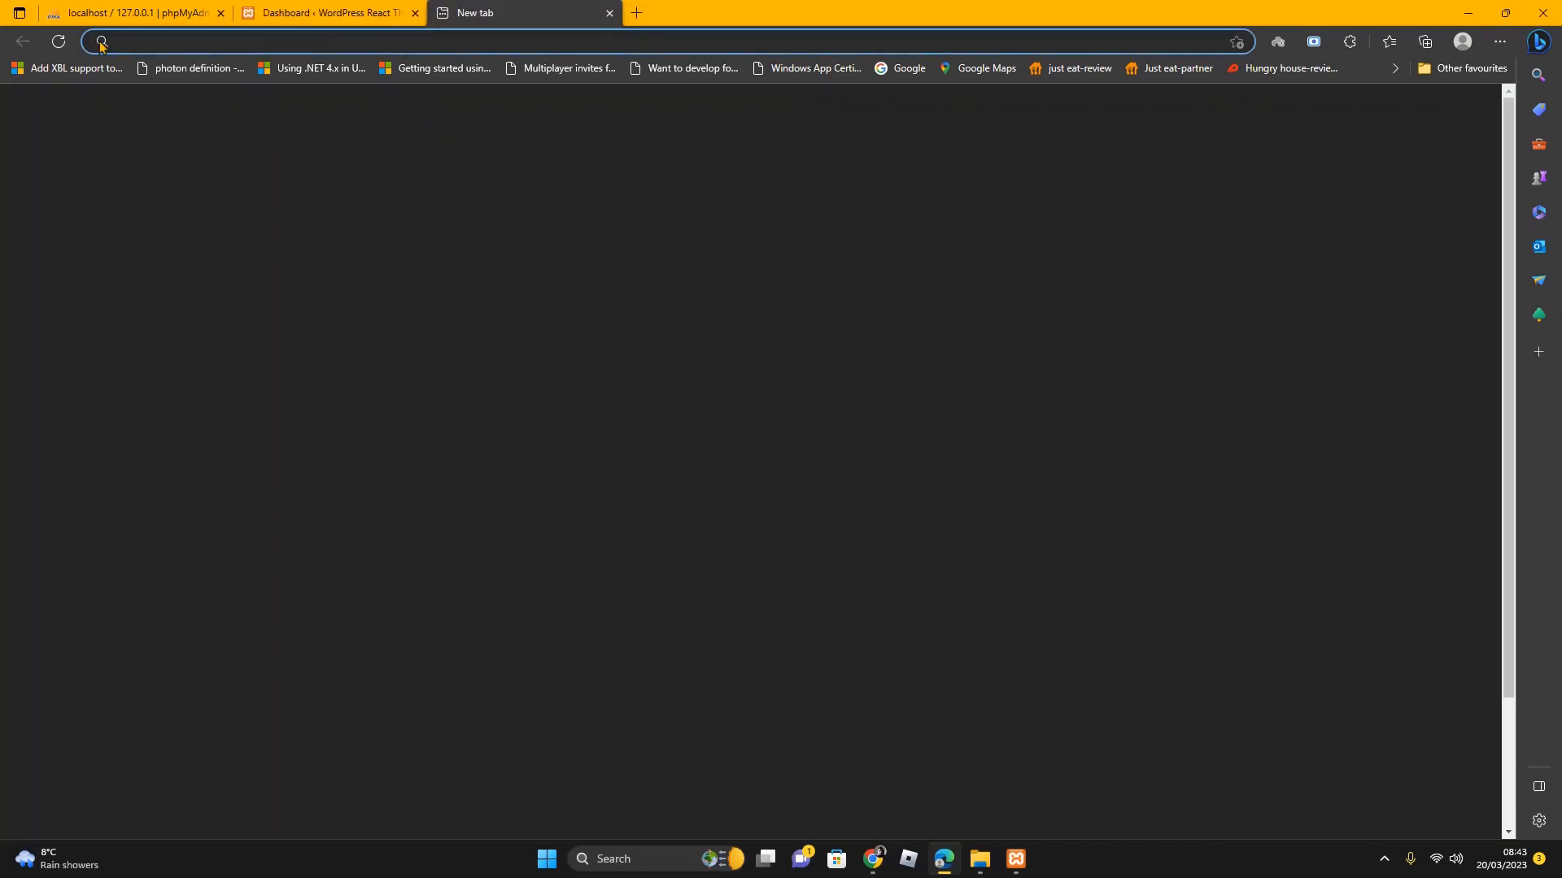
type("localhost")
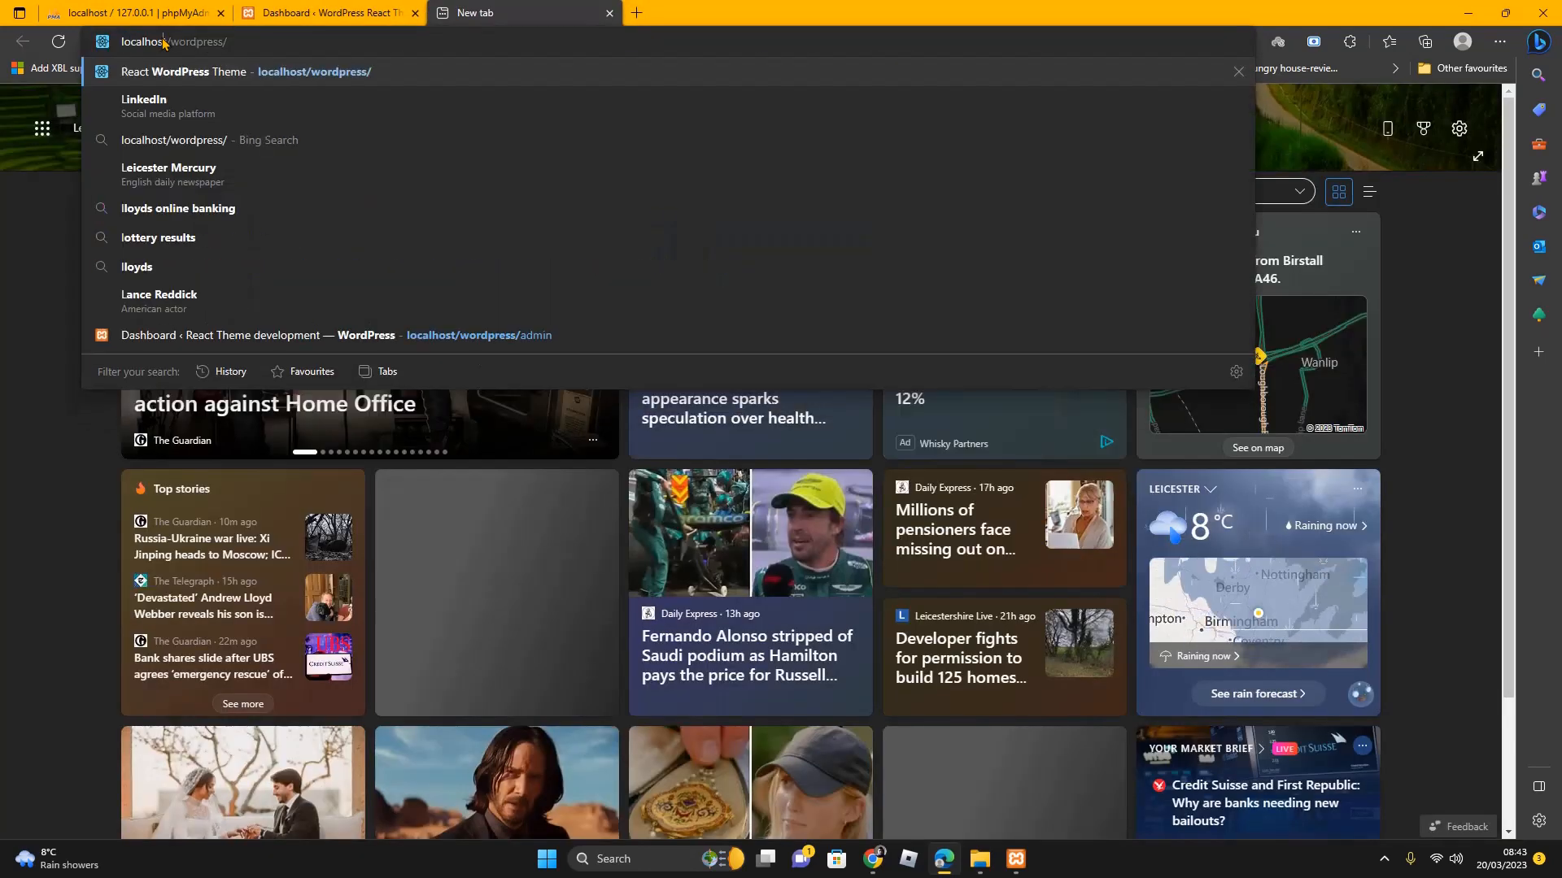
left_click(257, 42)
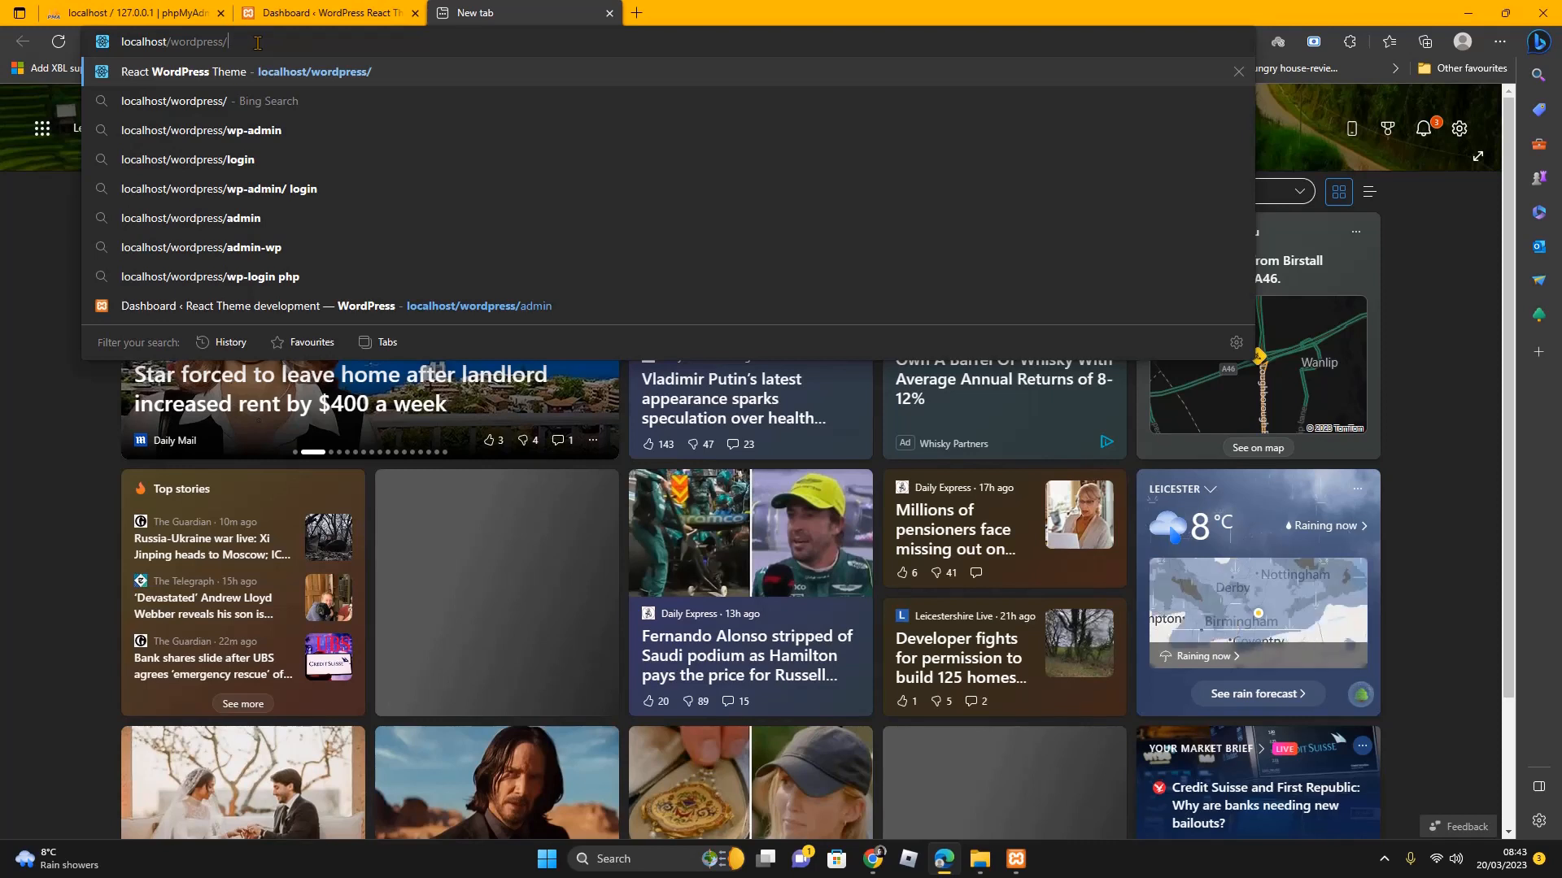
key("BackSpace")
key("BackSpace")
key("BackSpace")
key("BackSpace")
key("BackSpace")
key("BackSpace")
key("BackSpace")
key("BackSpace")
key("BackSpace")
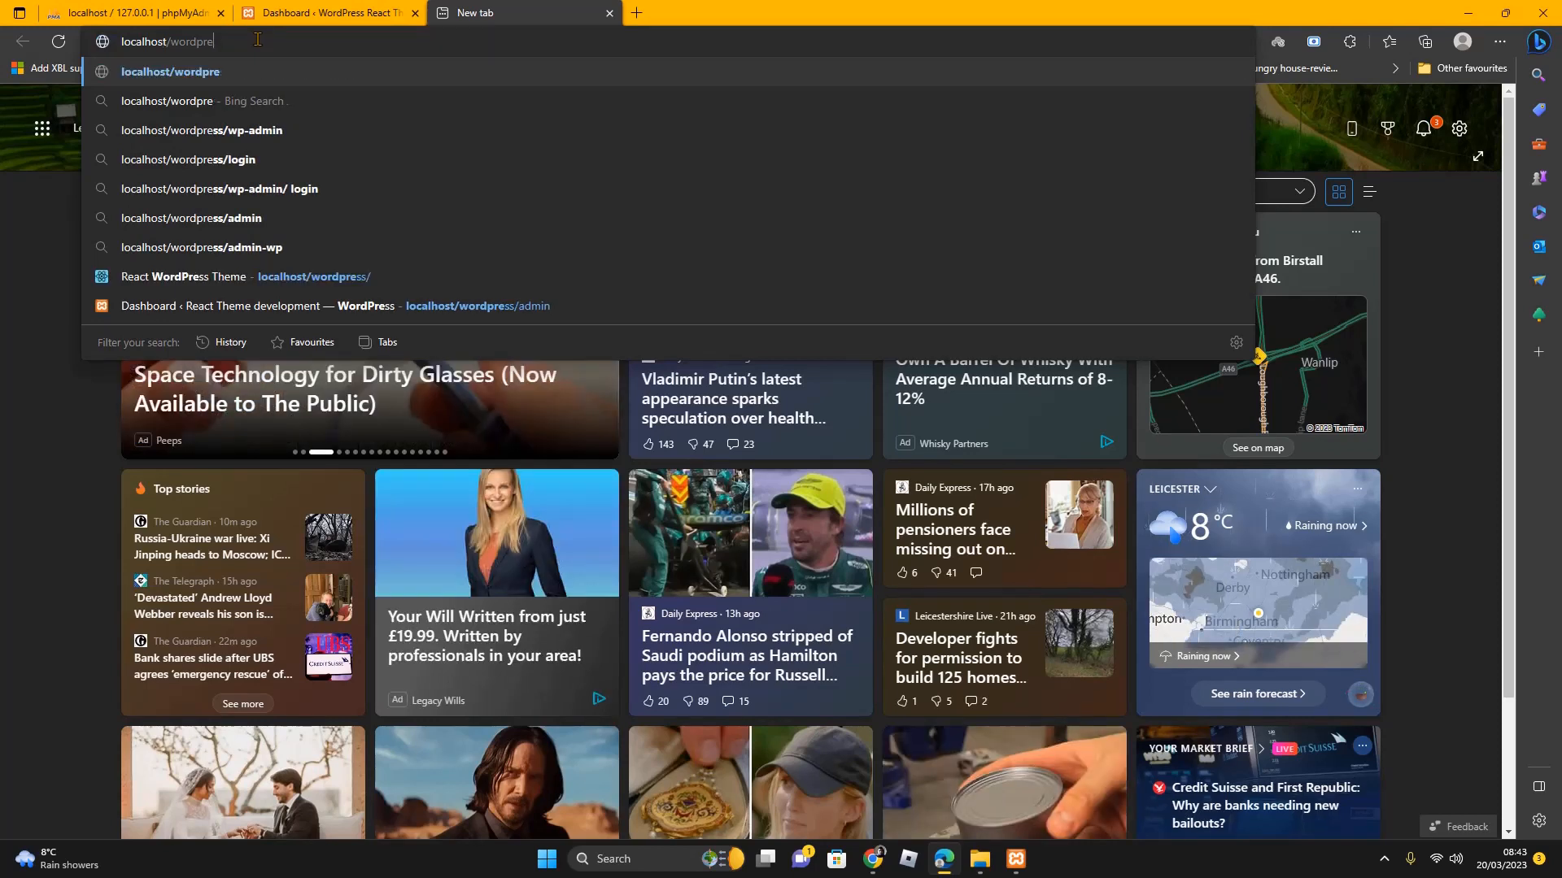
type("pre")
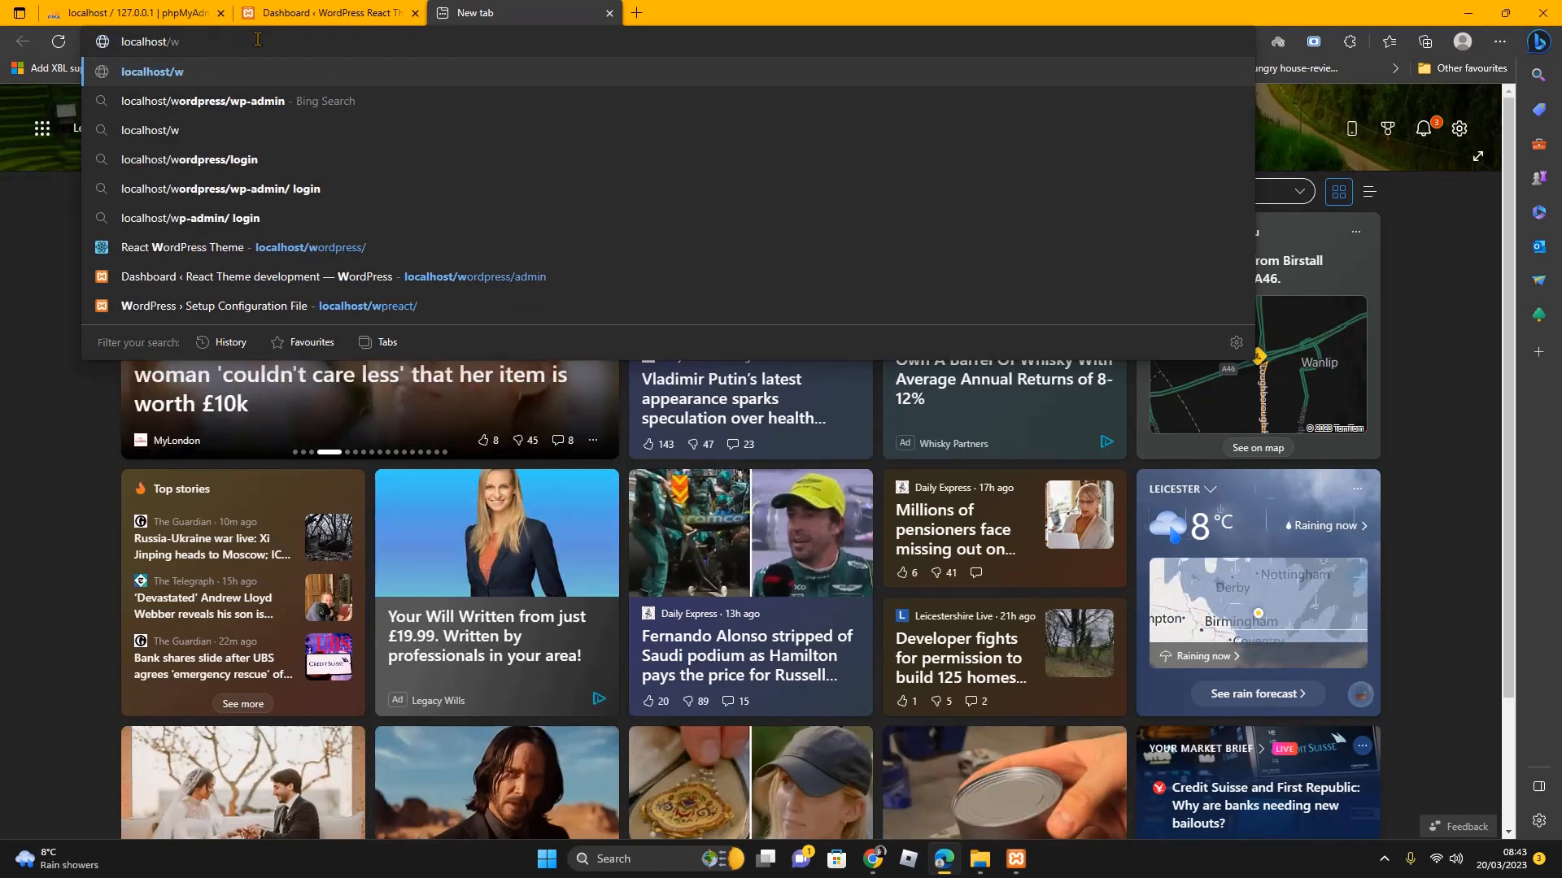
type("act/")
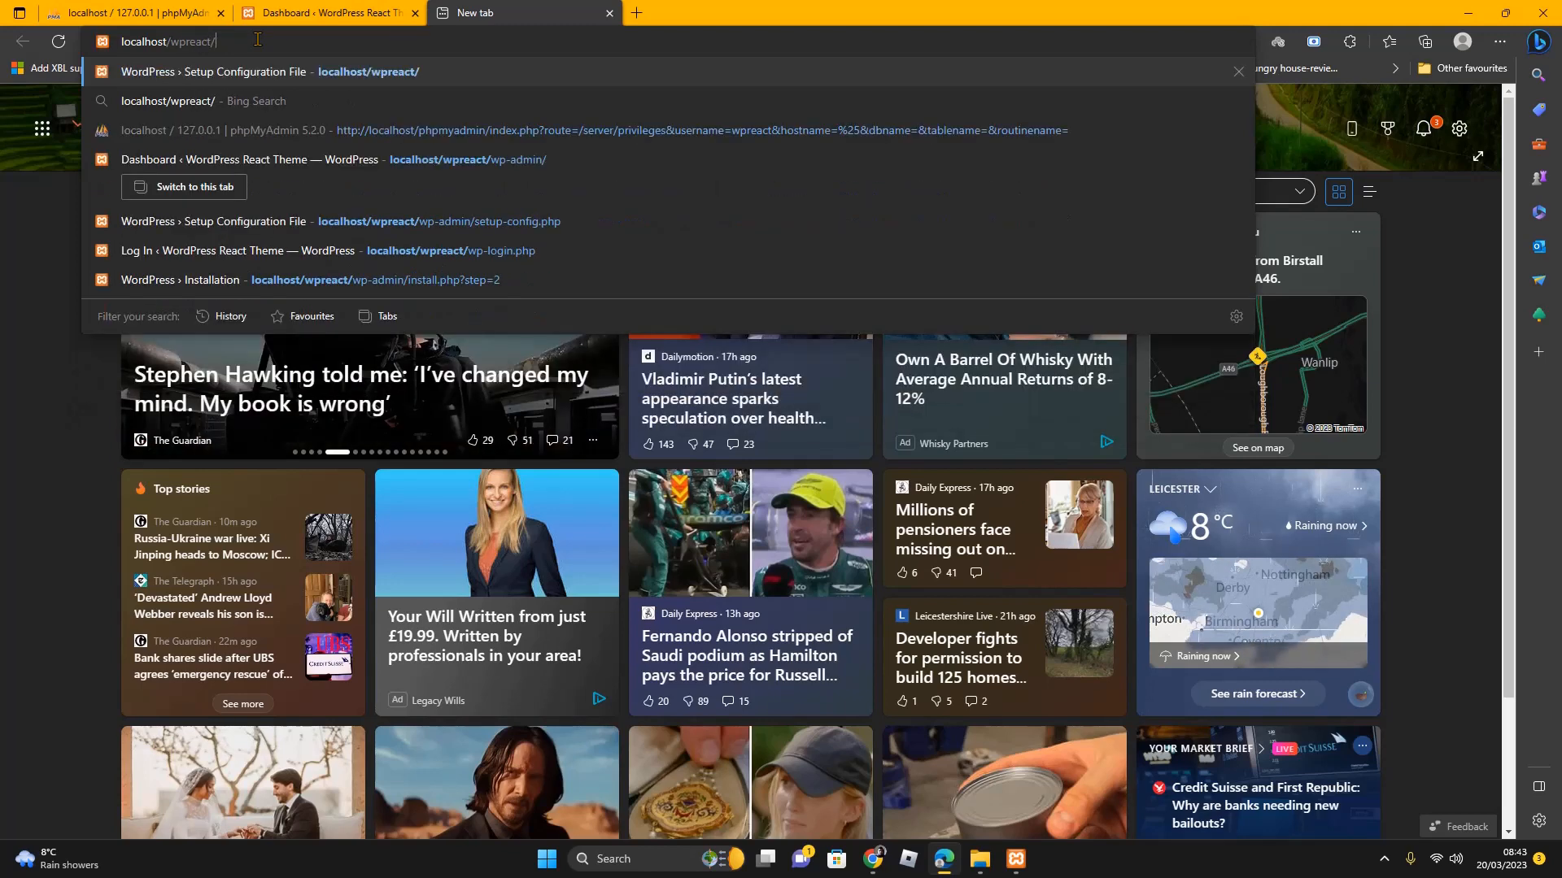
key("Return")
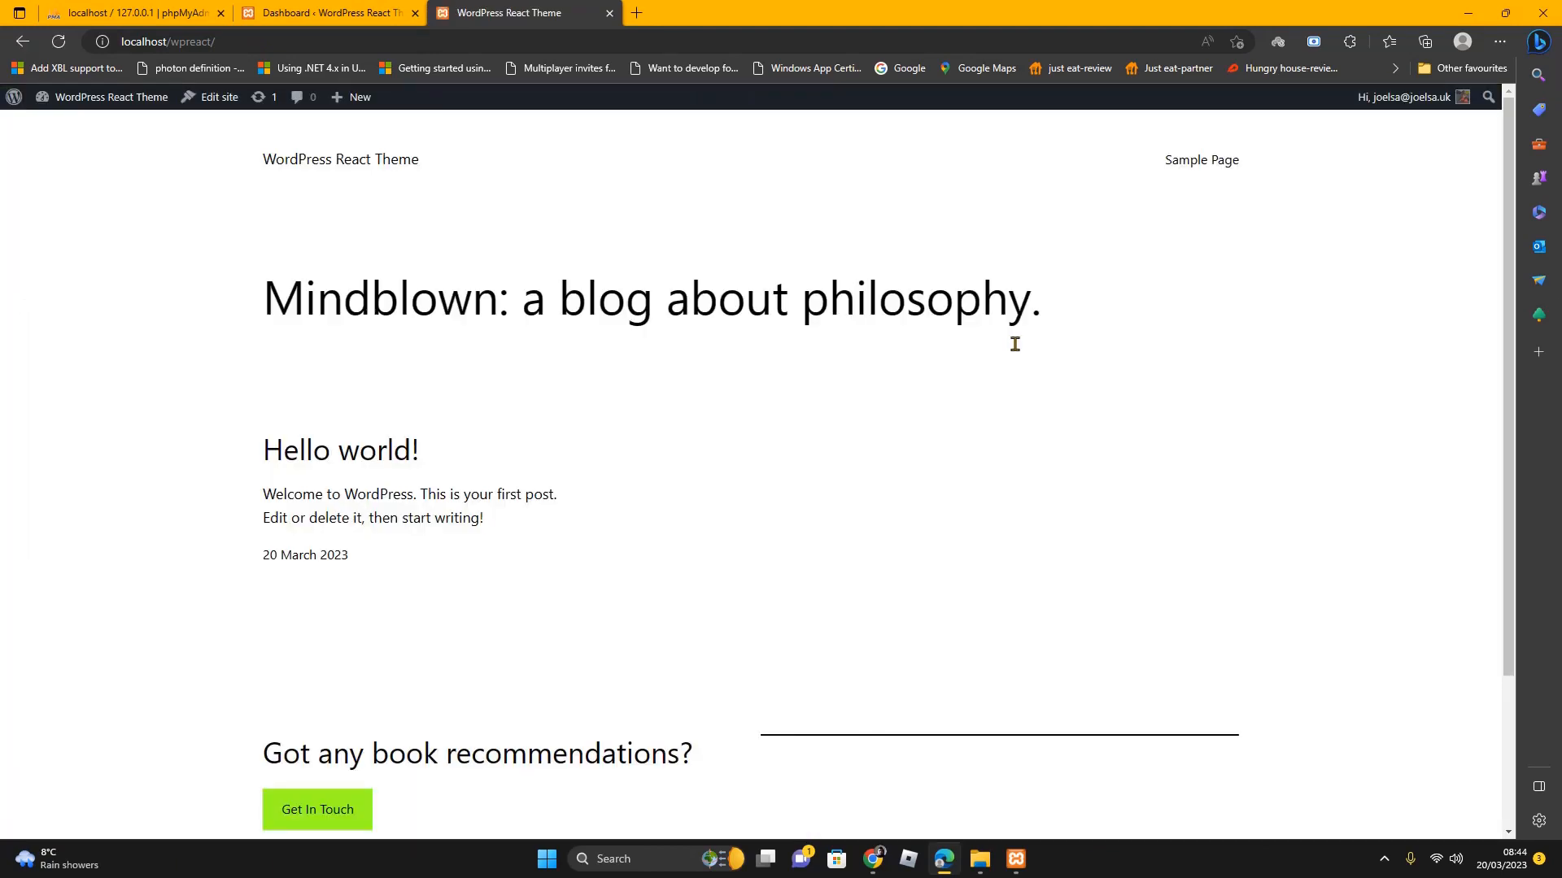
scroll(1025, 411, "down", 3)
scroll(1023, 416, "up", 3)
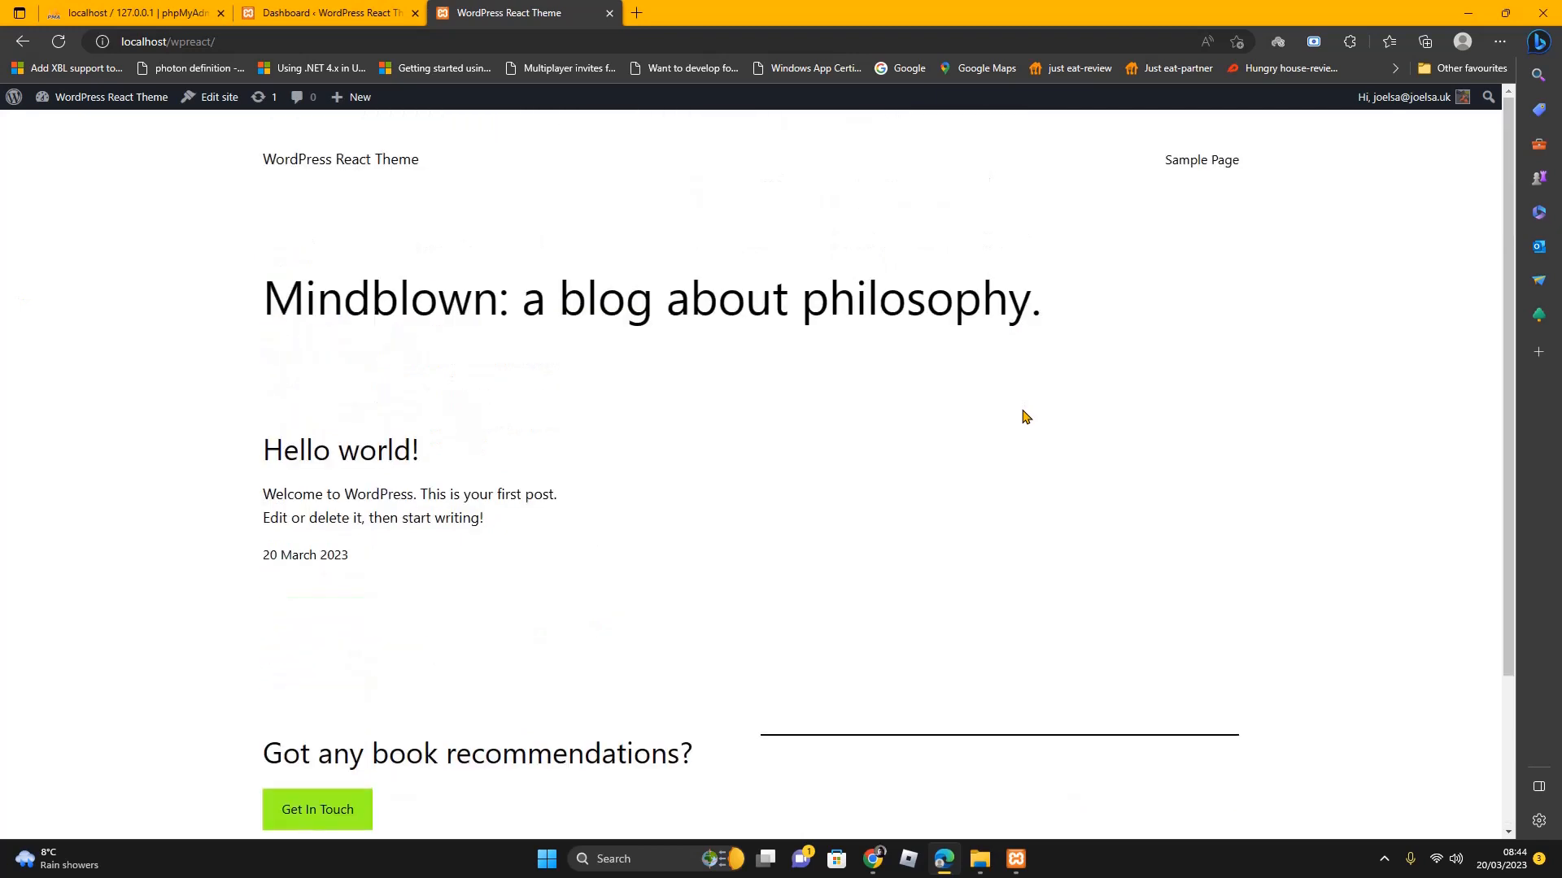